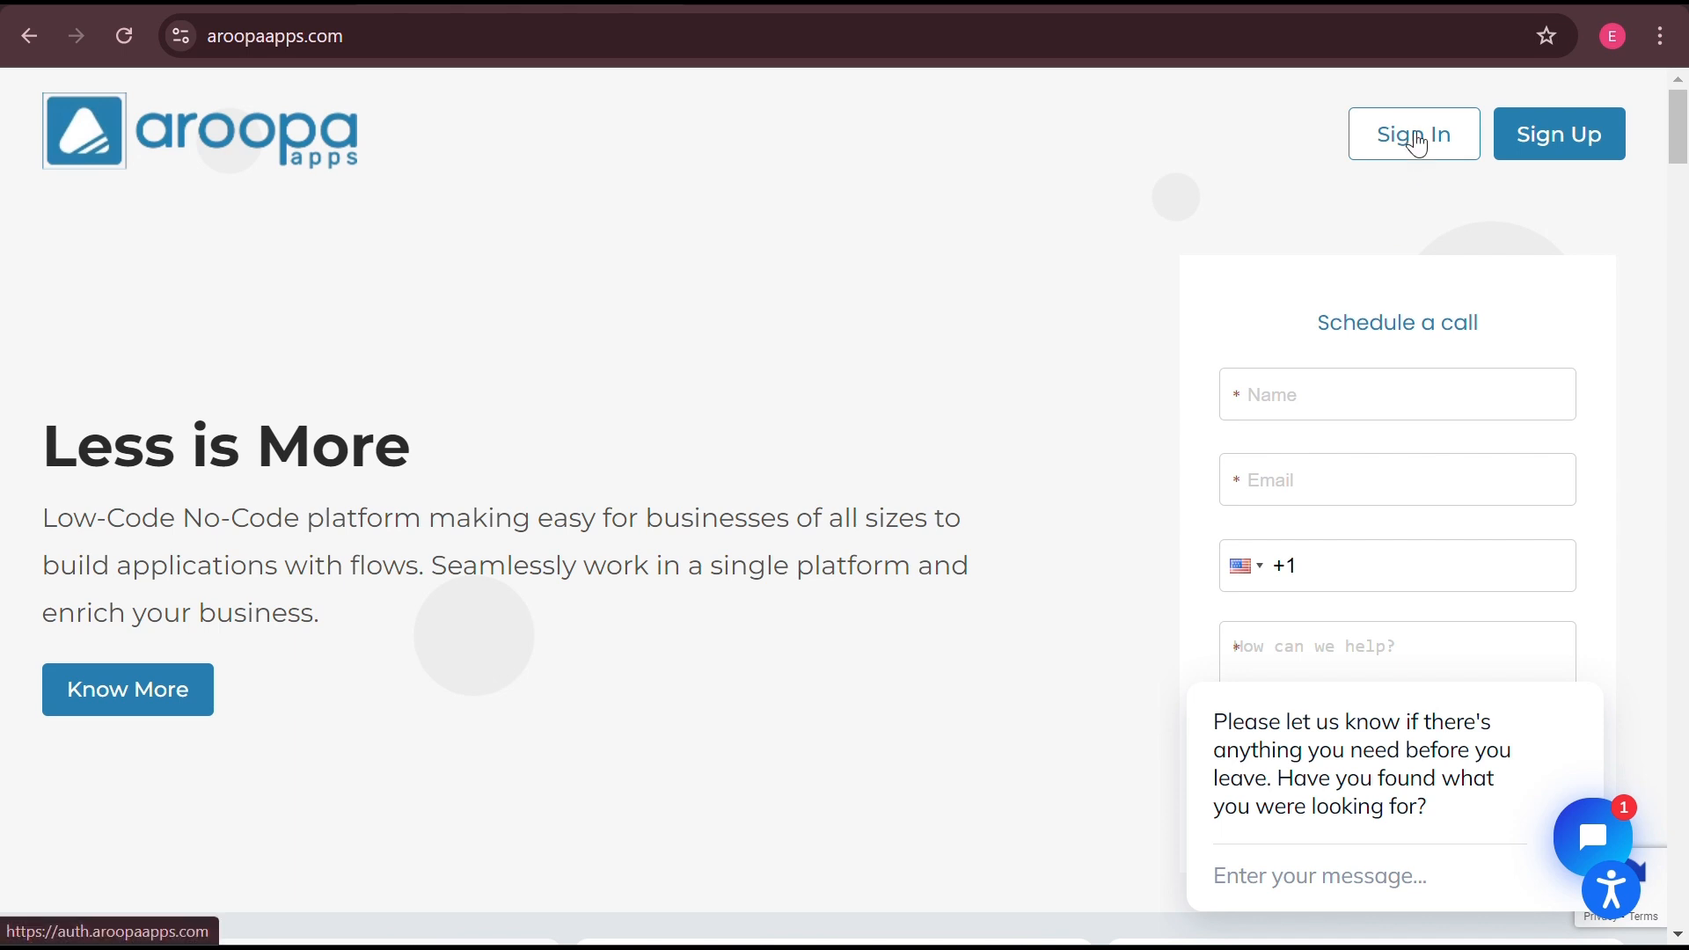
# - Sign in to the Aroopa Apps account with the autofilled credentials
pyautogui.click(1556, 150)
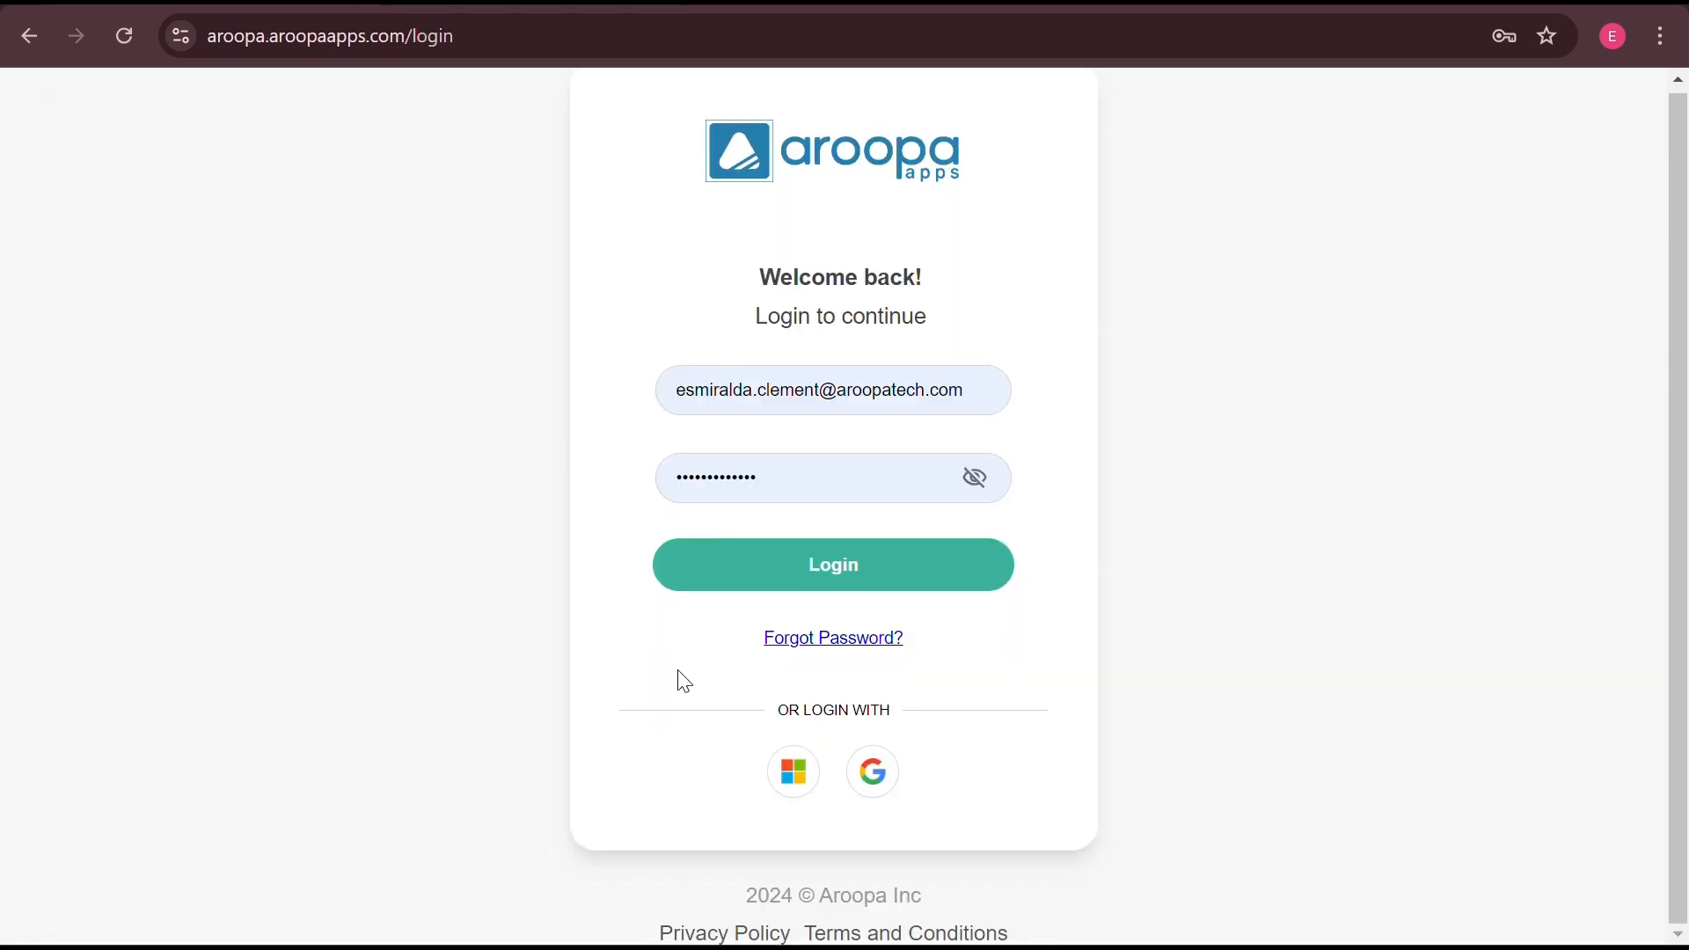
pyautogui.click(794, 772)
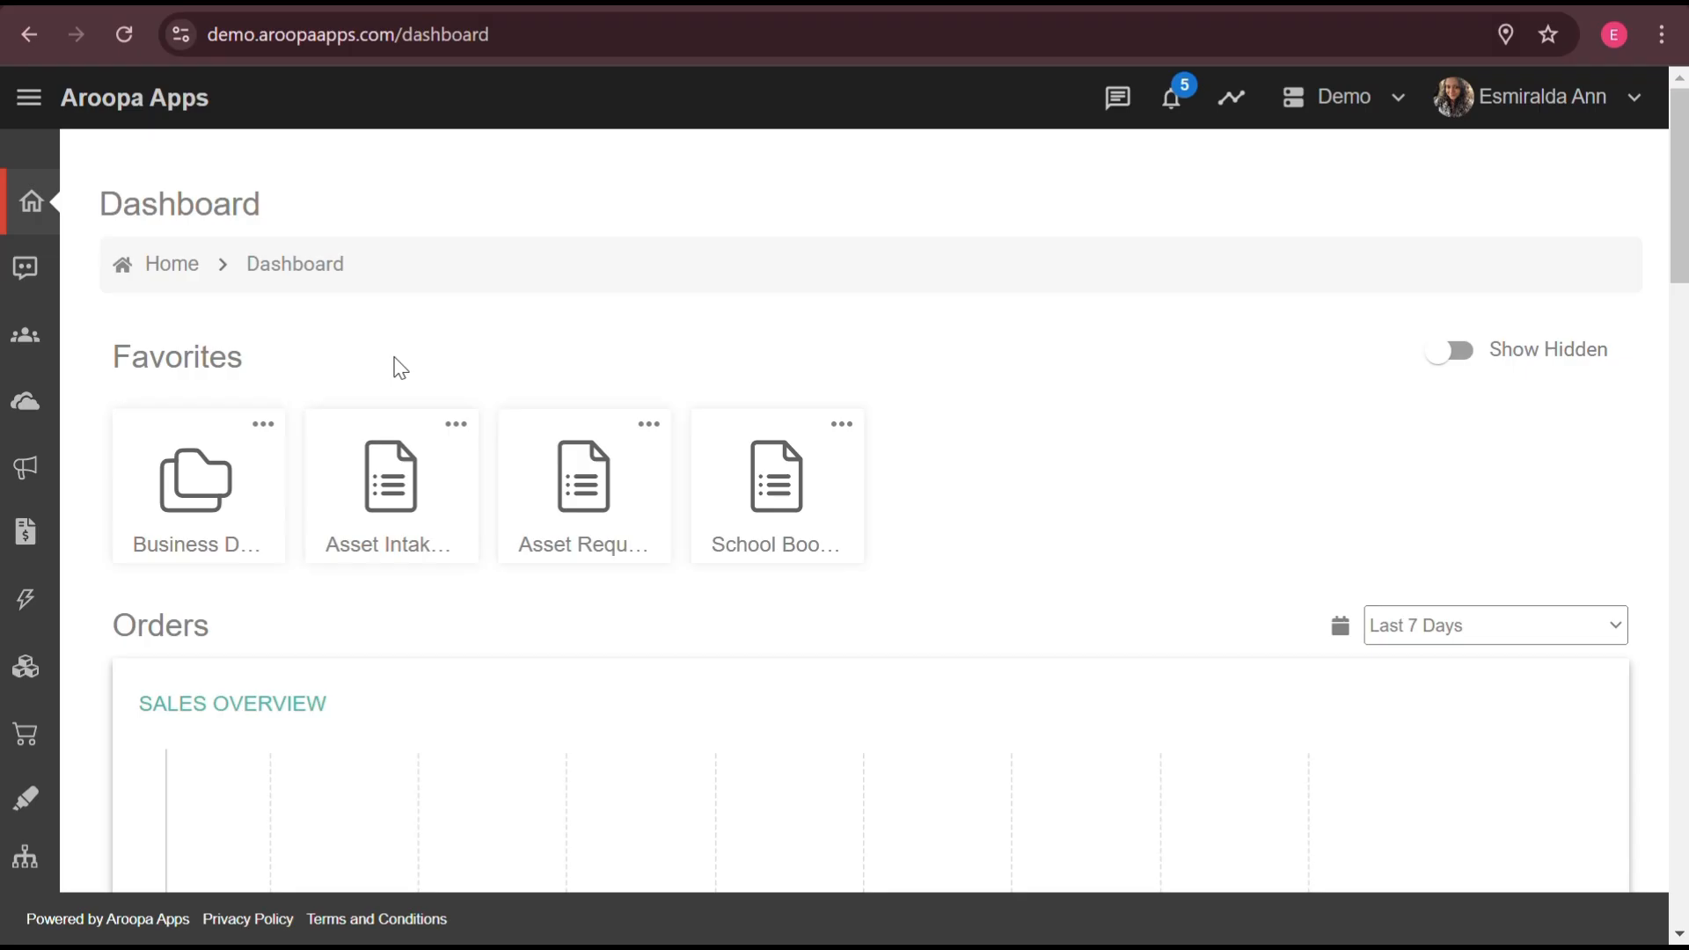
# - Open the System Settings page from the Settings section of the side navigation
pyautogui.click(28, 98)
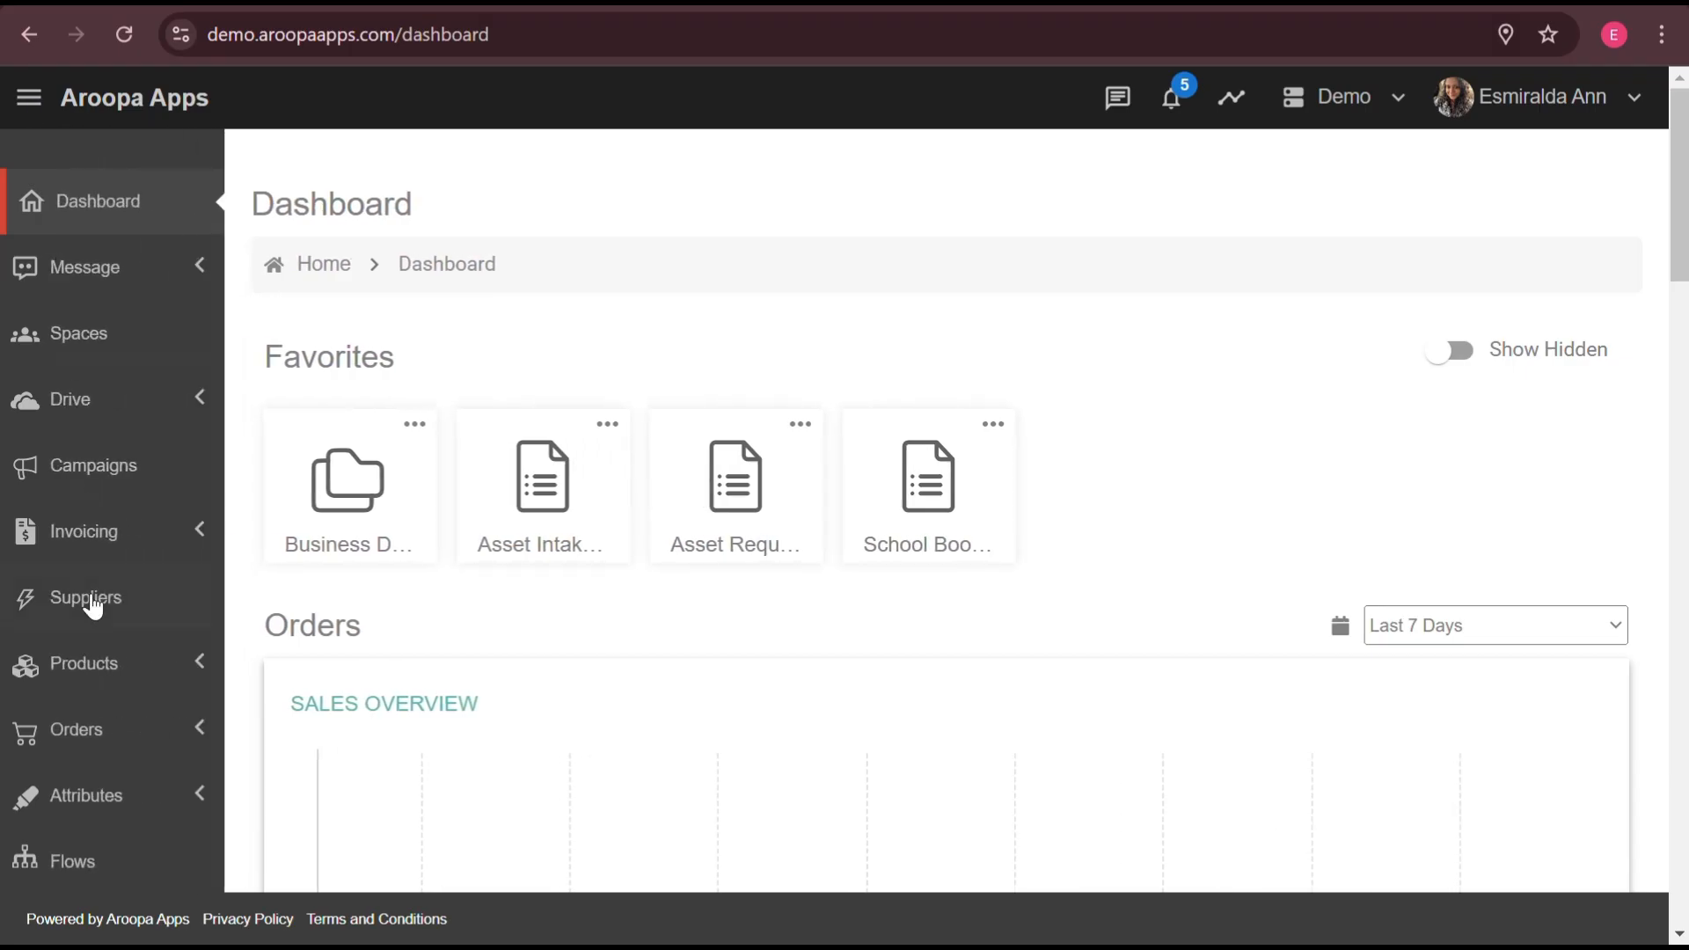
pyautogui.scroll(-3, 92, 605)
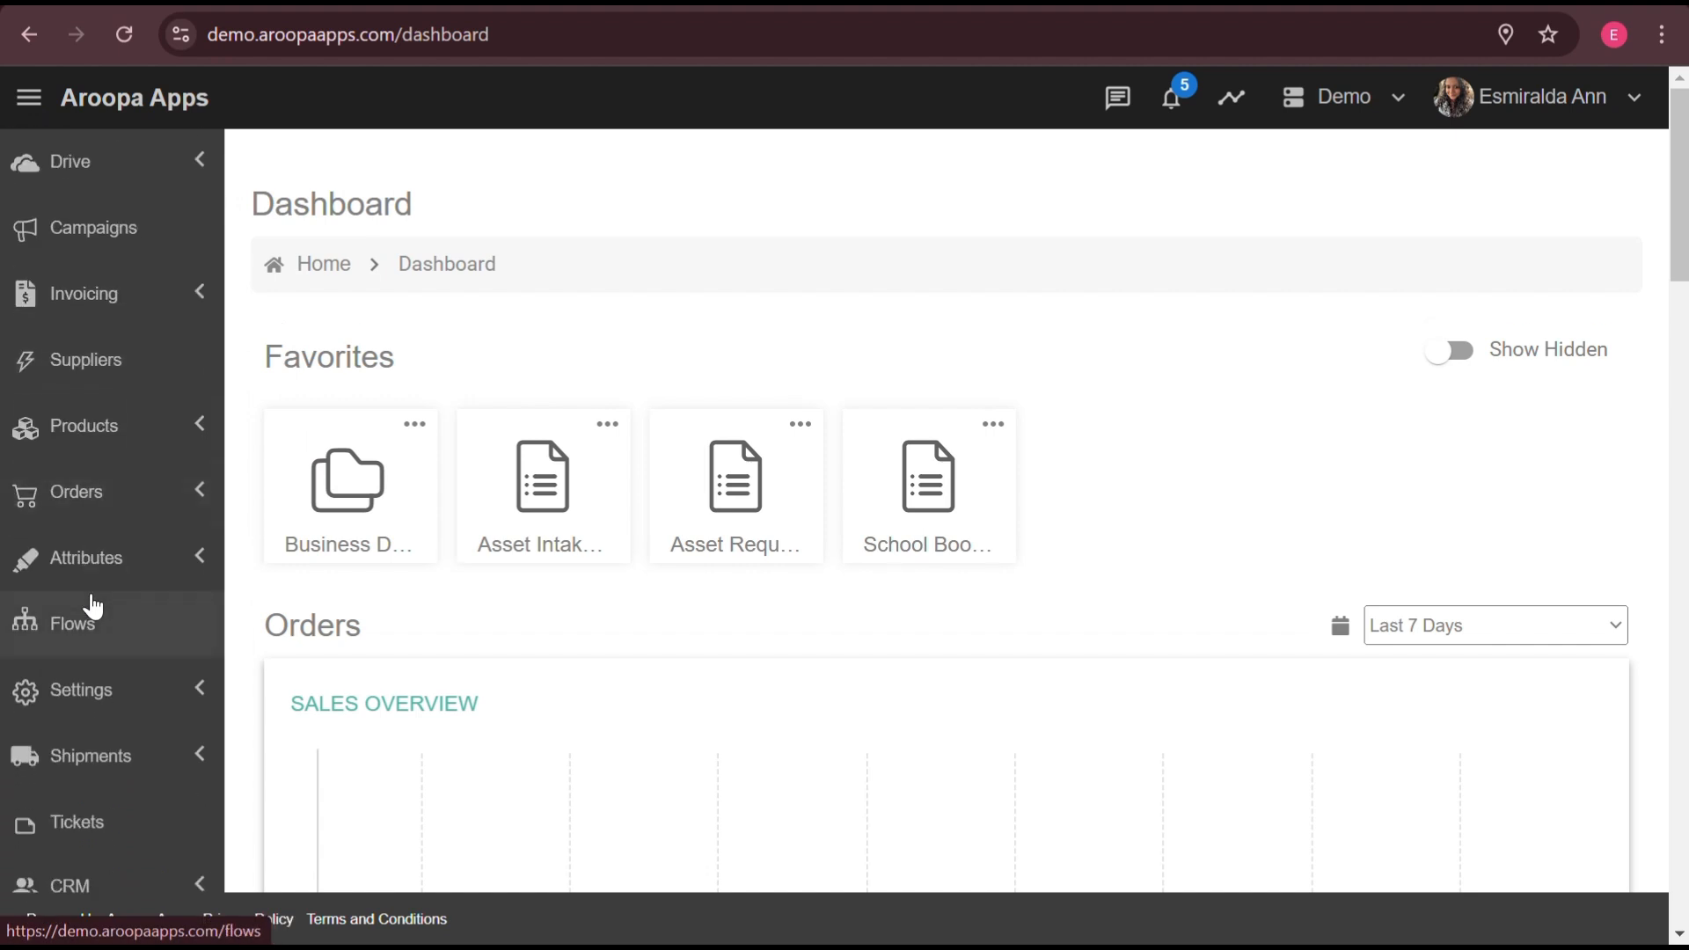
pyautogui.click(209, 694)
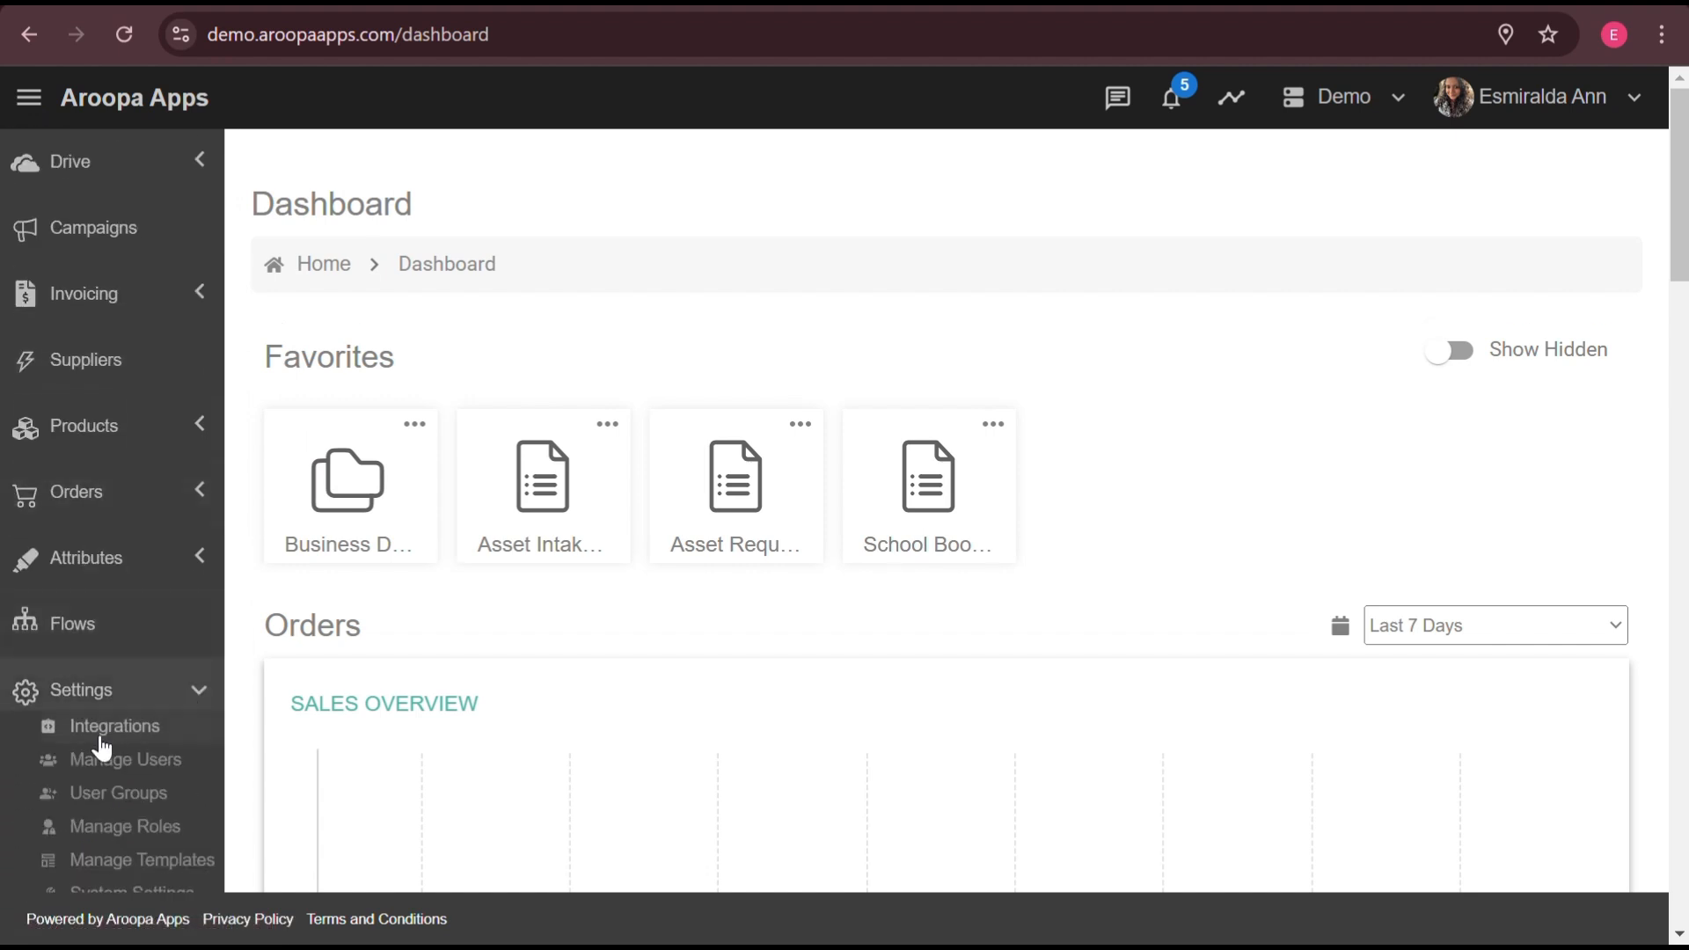
pyautogui.scroll(-1, 120, 860)
pyautogui.click(121, 822)
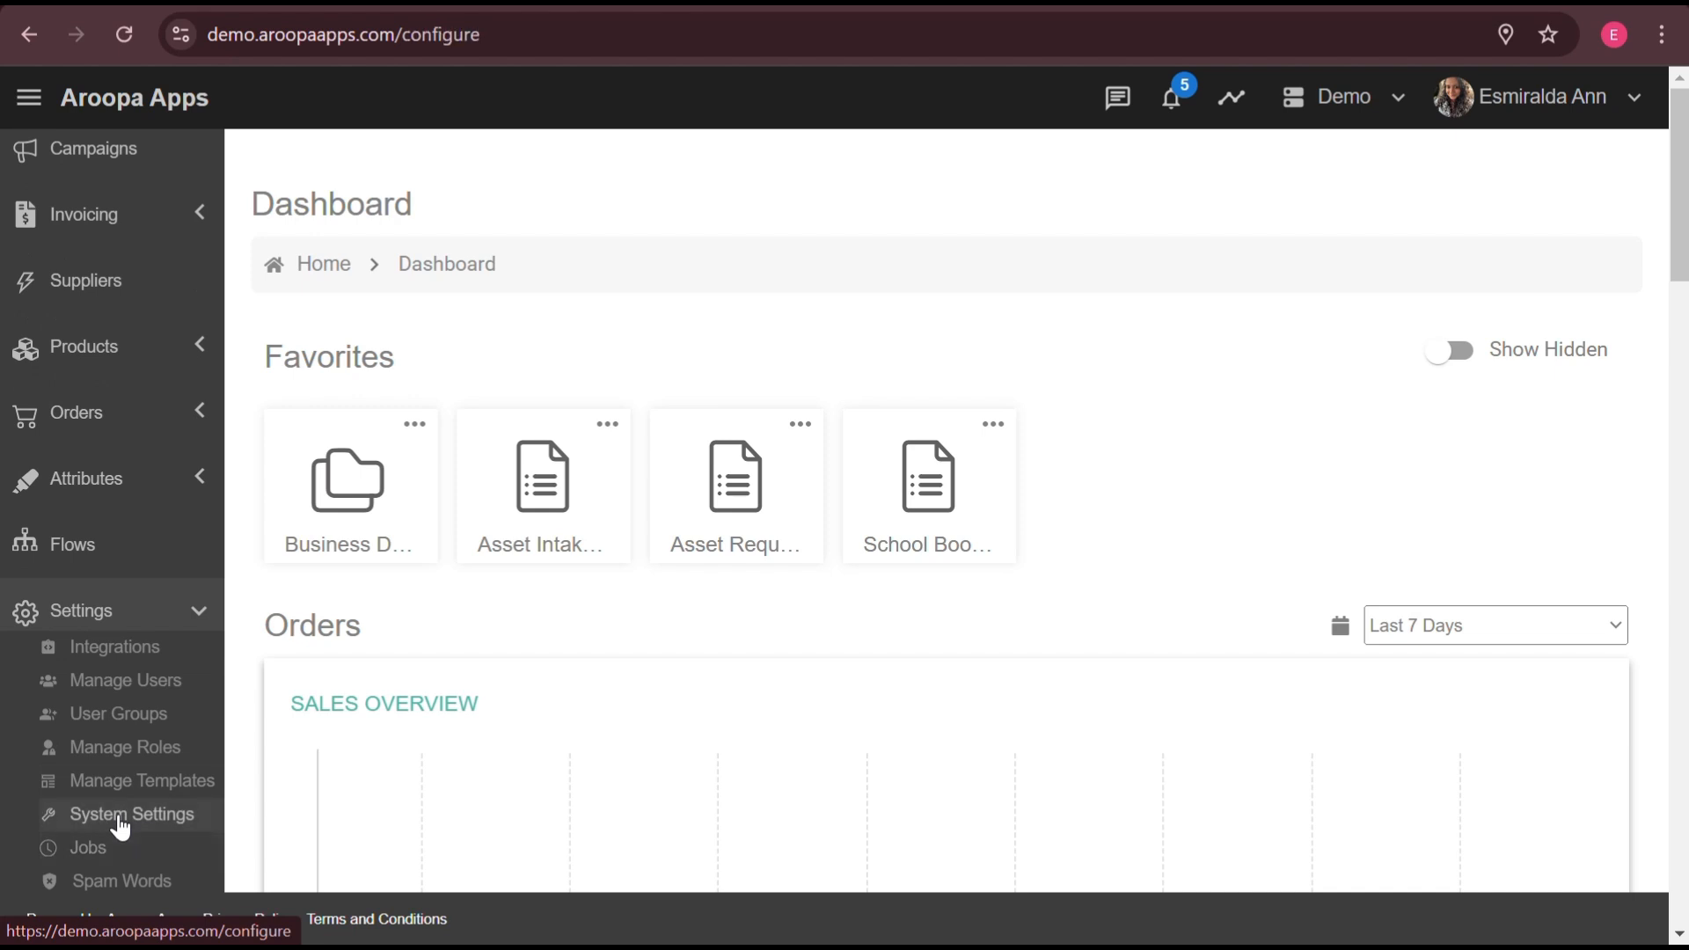
# - Edit the Business Information details and save them
pyautogui.scroll(-1, 655, 664)
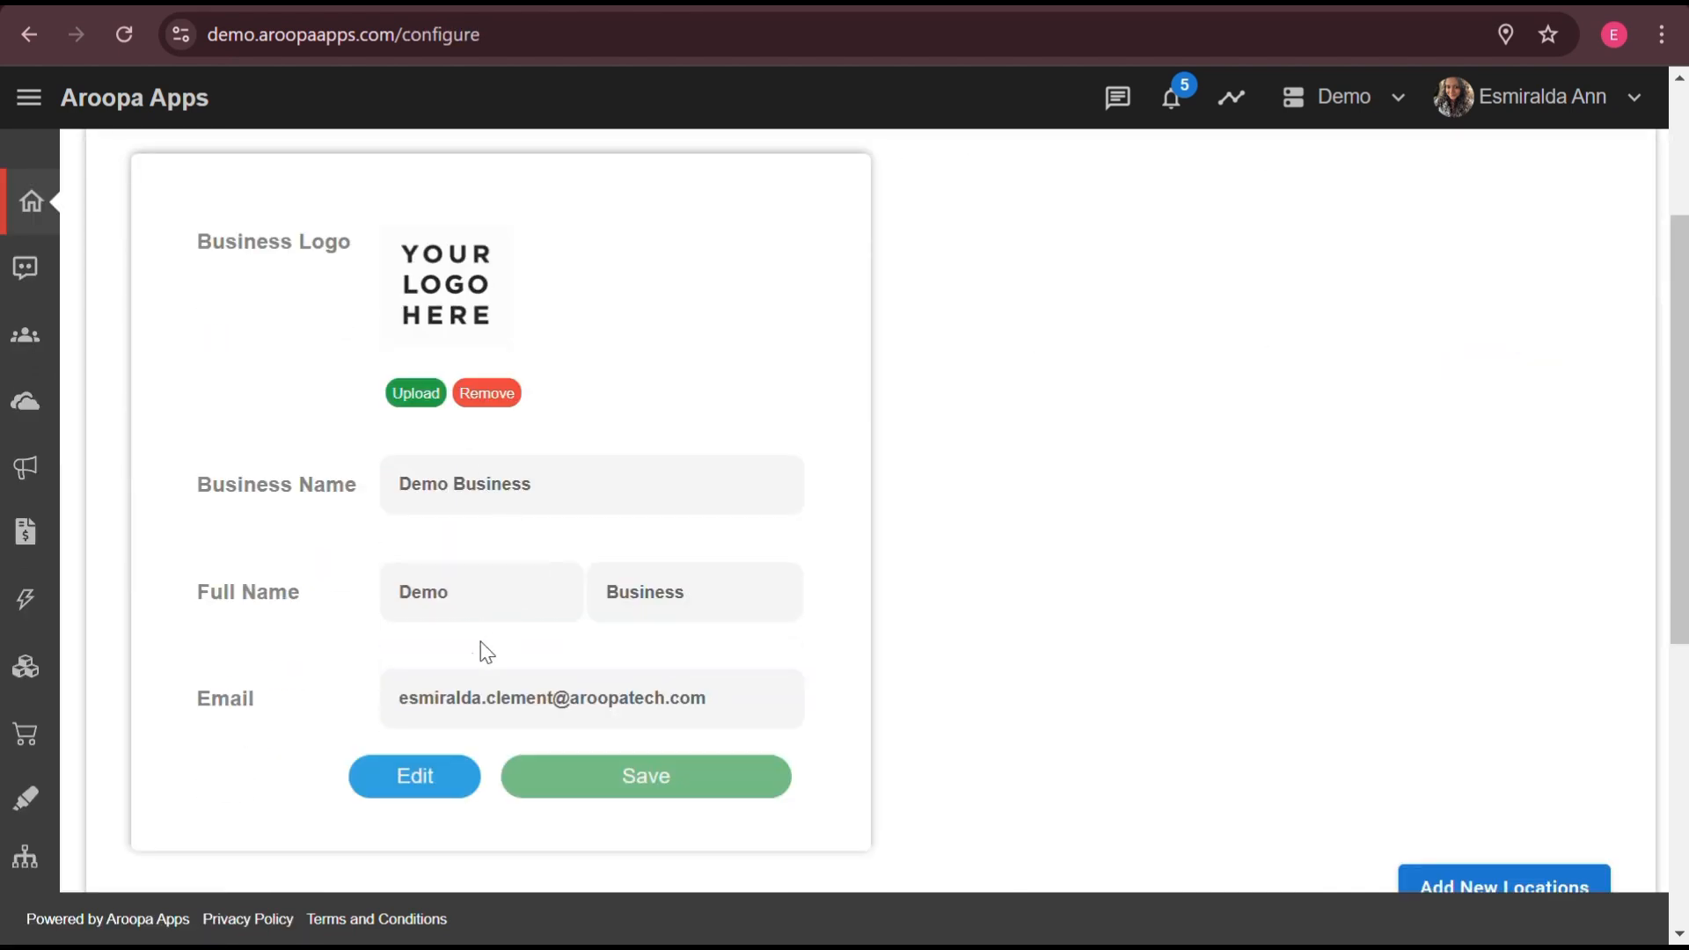
pyautogui.click(437, 786)
pyautogui.click(695, 606)
pyautogui.click(730, 776)
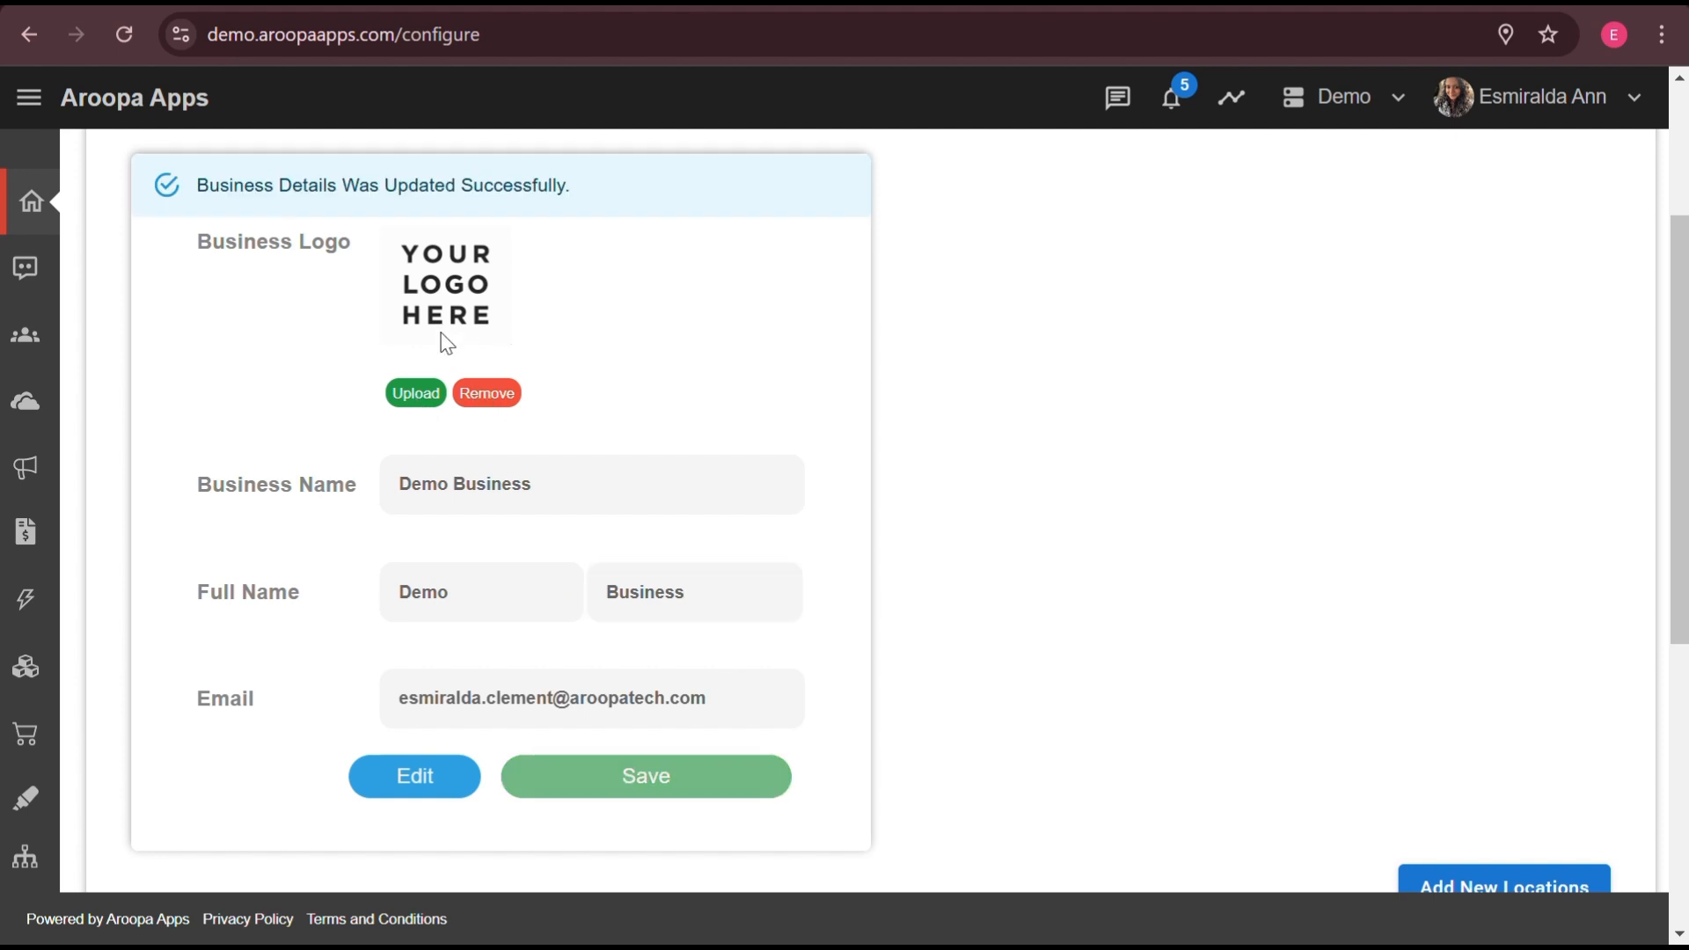
pyautogui.scroll(-1, 569, 425)
pyautogui.scroll(-3, 1214, 501)
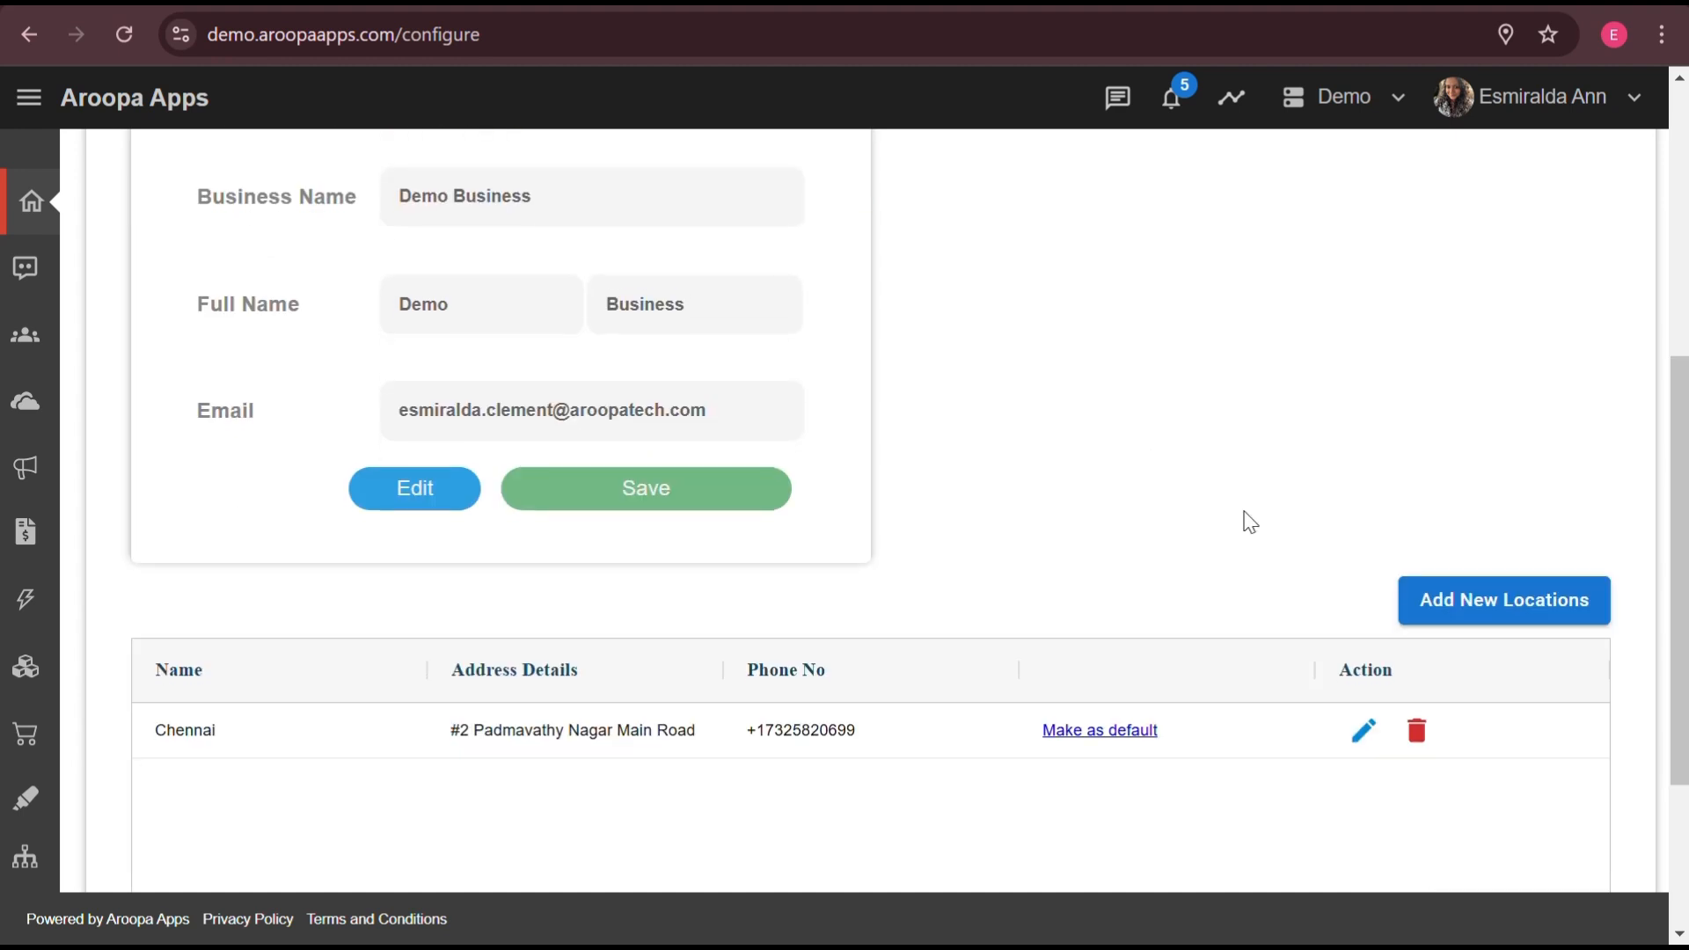
# - Start a new business location named 'Chennai' for company 'Demo'
pyautogui.click(1460, 607)
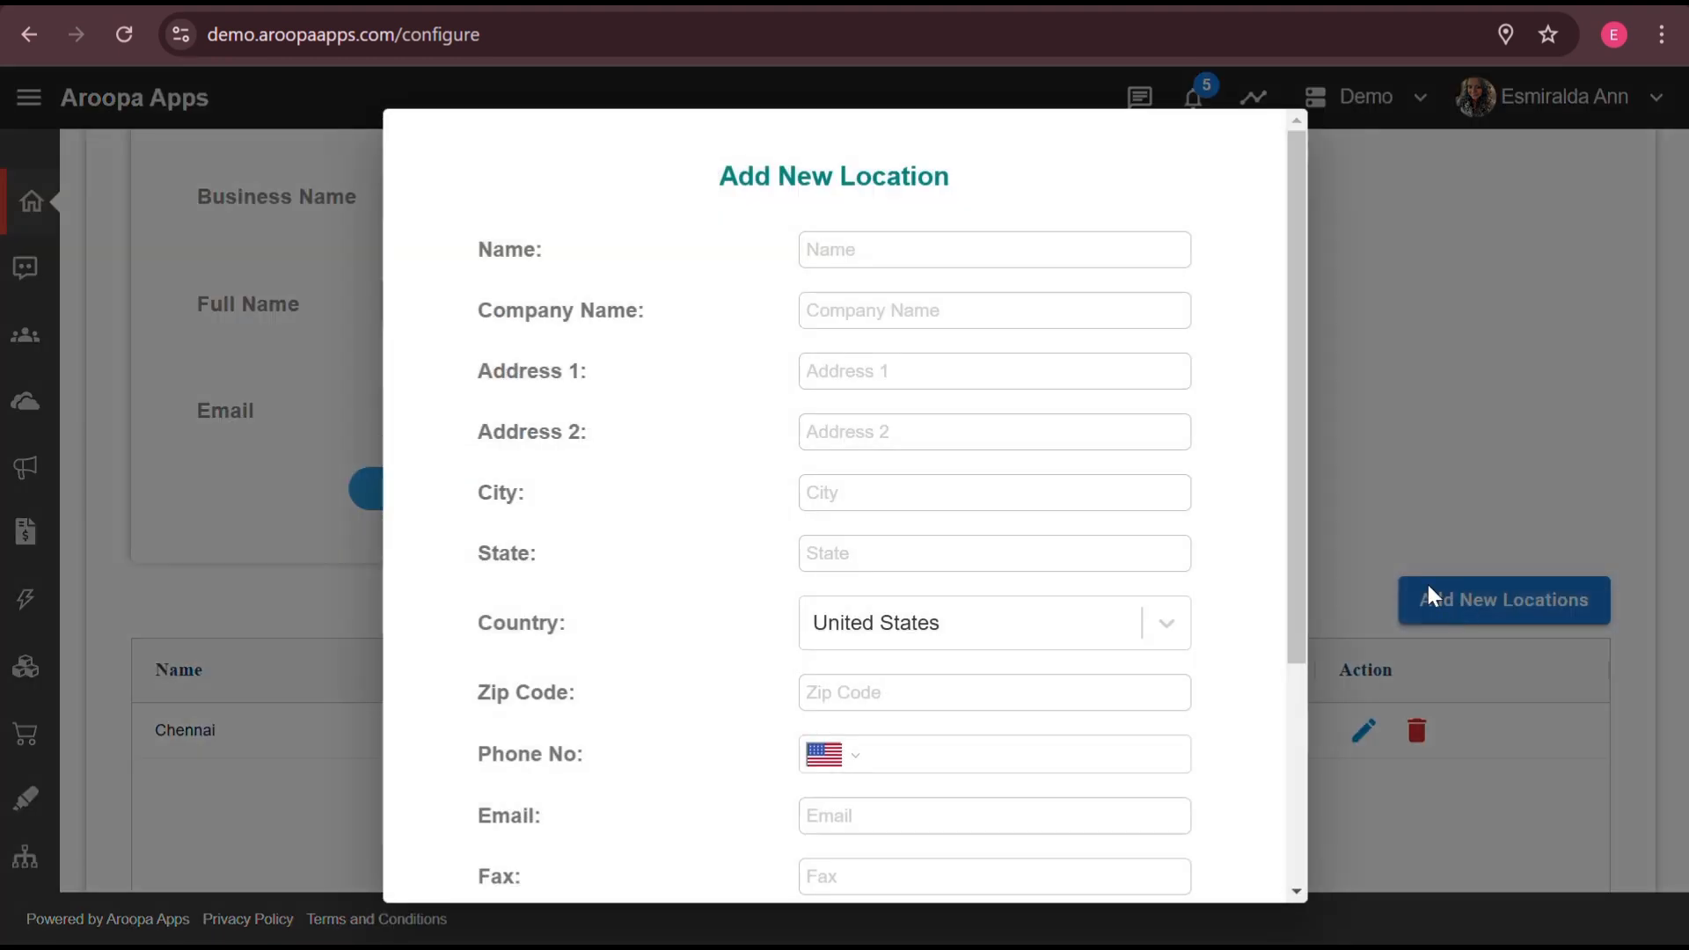
pyautogui.click(857, 251)
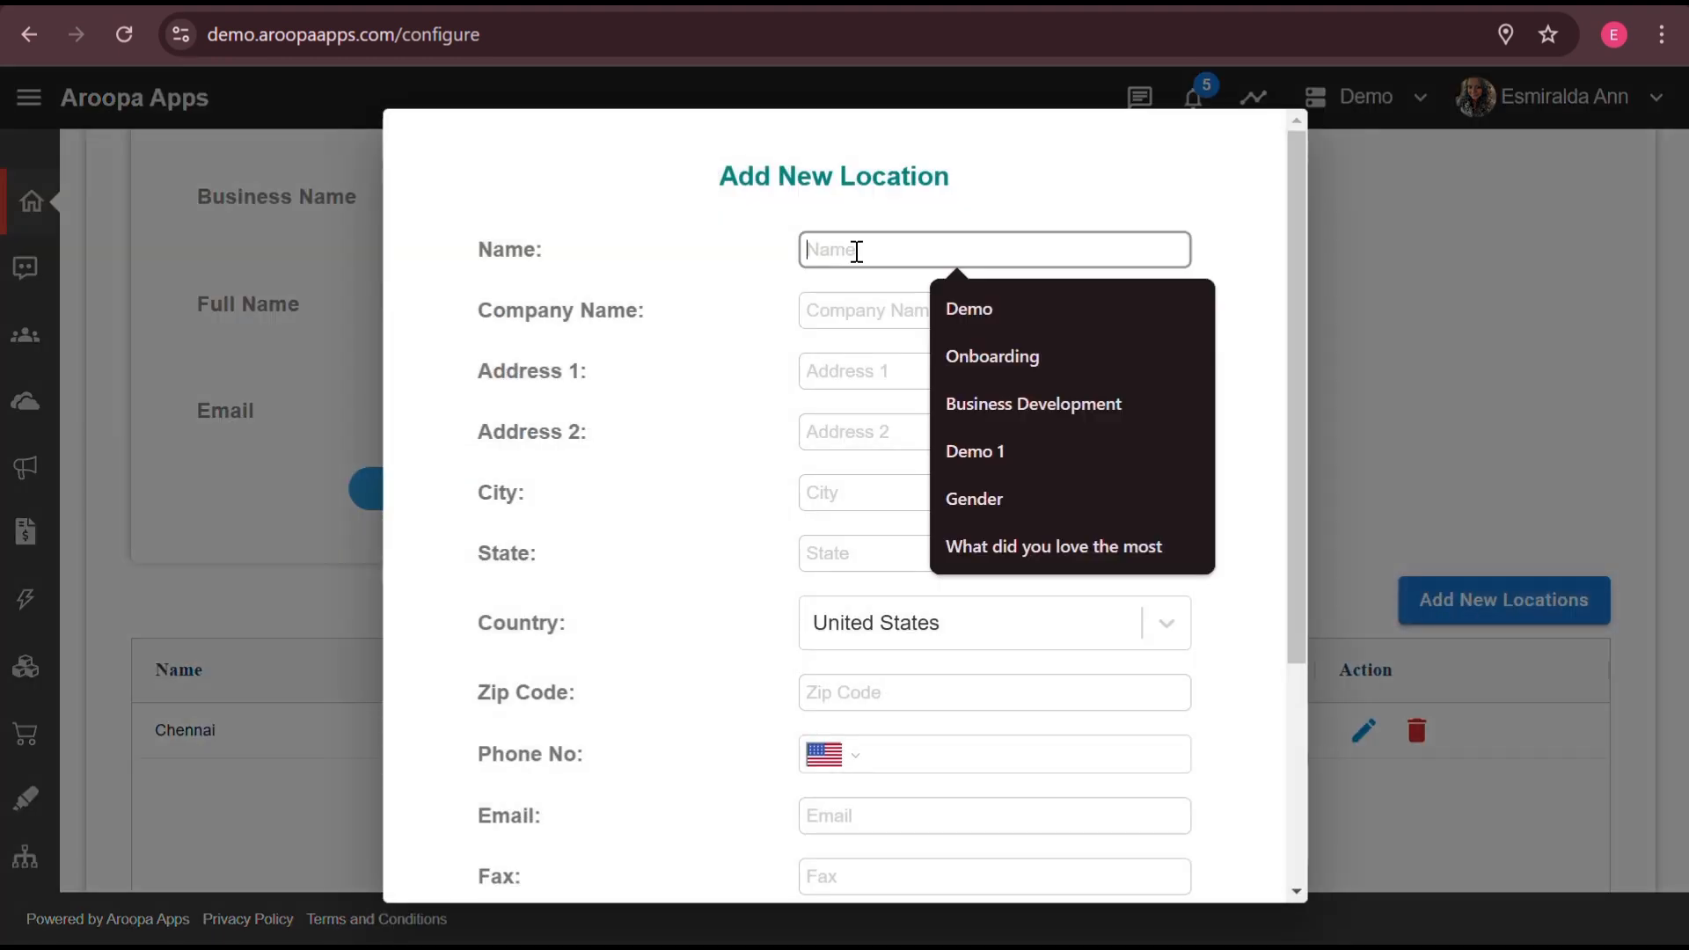
pyautogui.write('C')
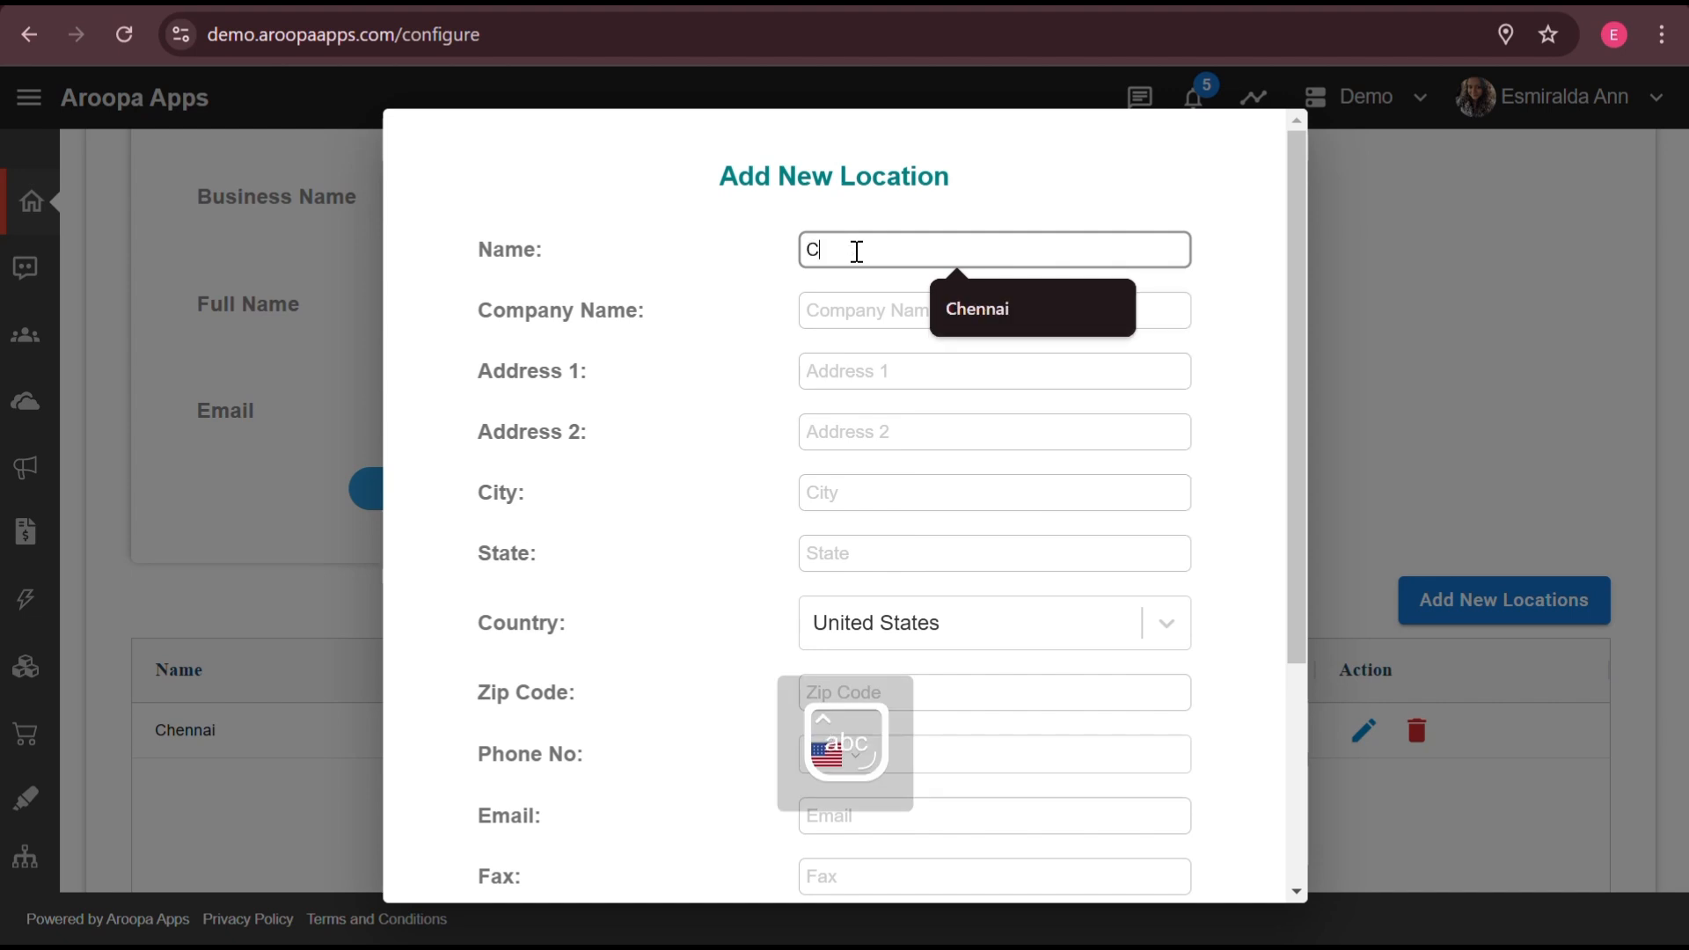
pyautogui.write('hennai')
pyautogui.click(948, 315)
pyautogui.write('Demo Business')
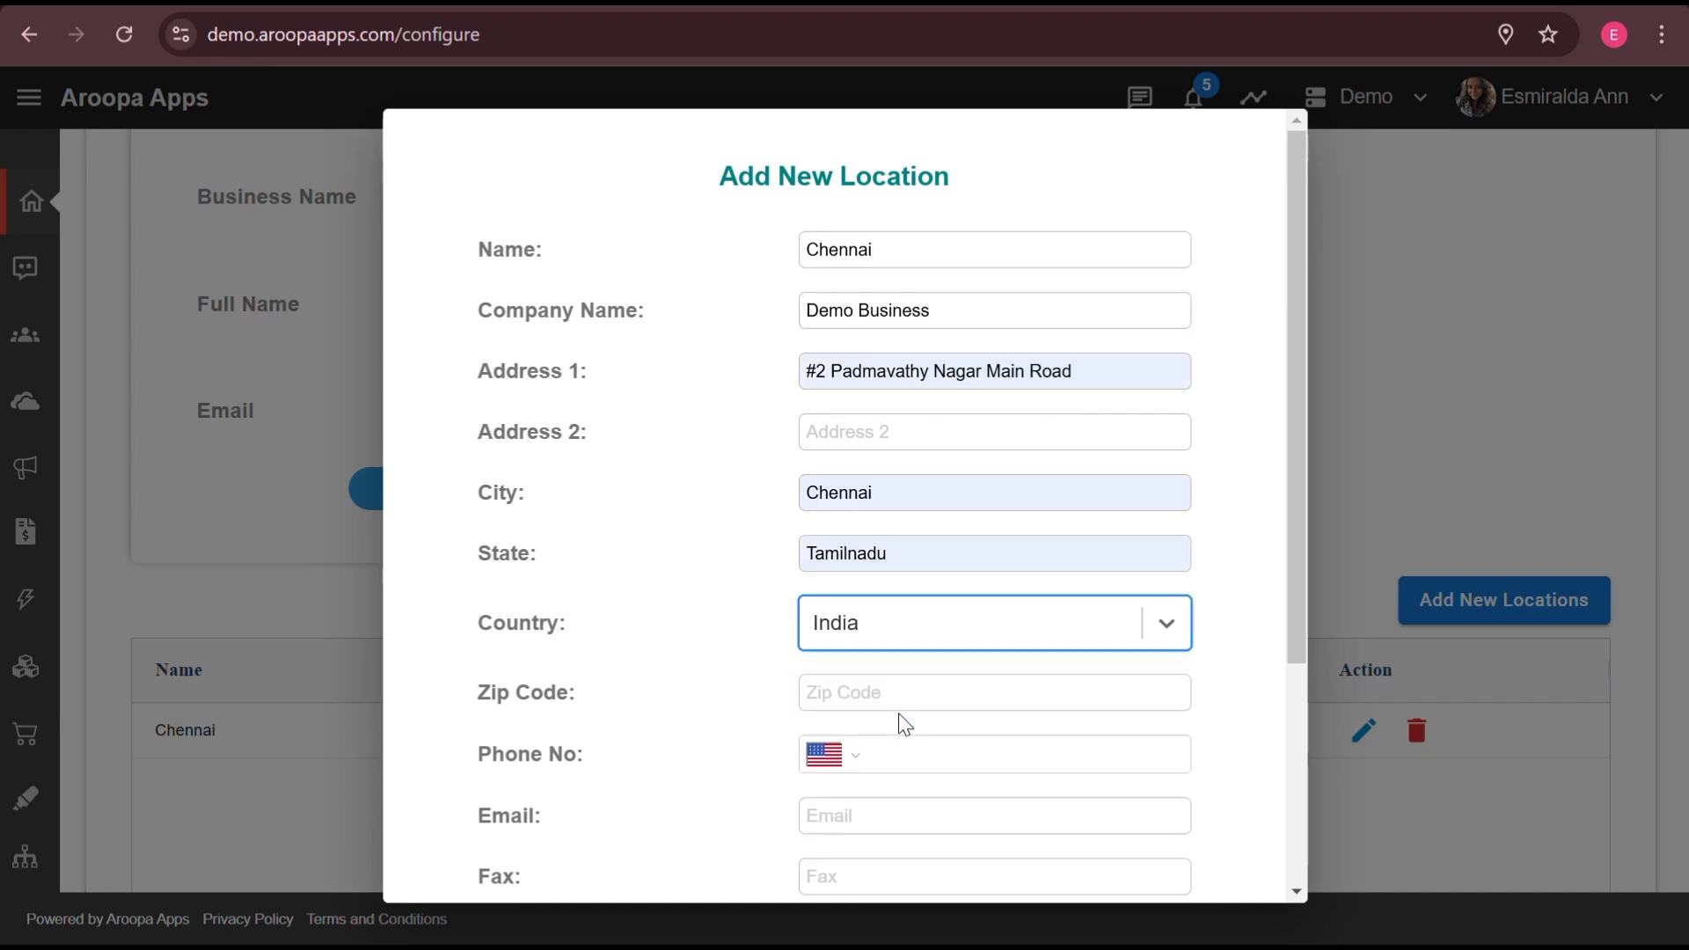
# - Set the location currency to Indian Rupee, save it, and dismiss the confirmation and browser prompt
pyautogui.scroll(-1, 897, 720)
pyautogui.click(1002, 808)
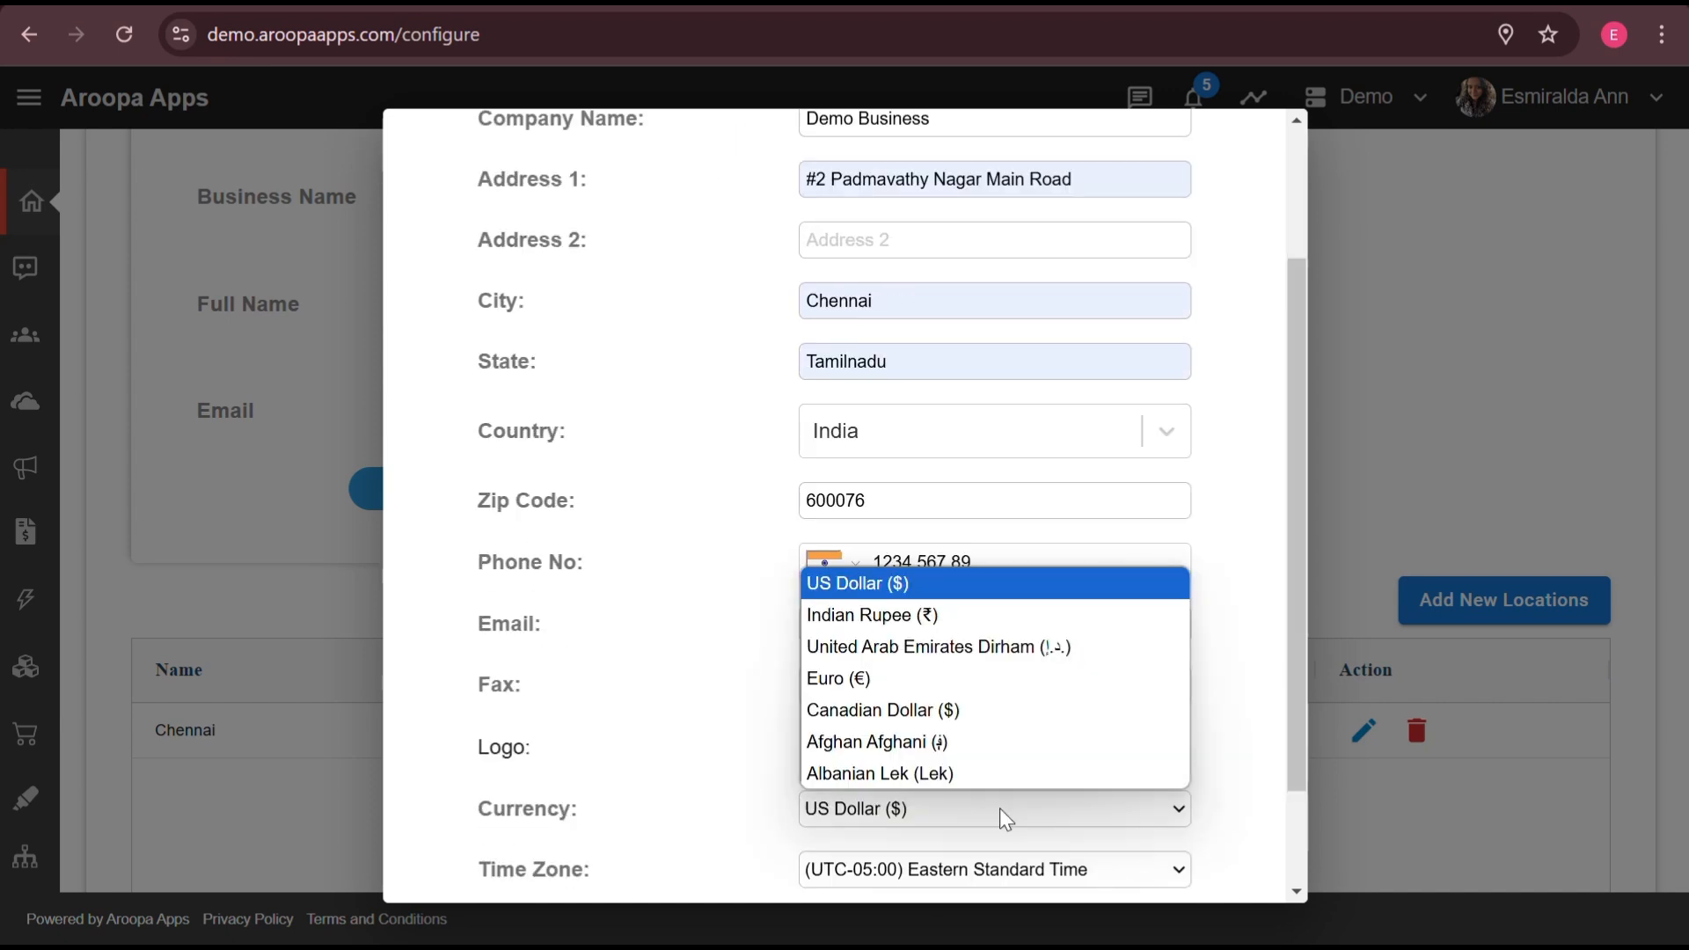
pyautogui.click(929, 615)
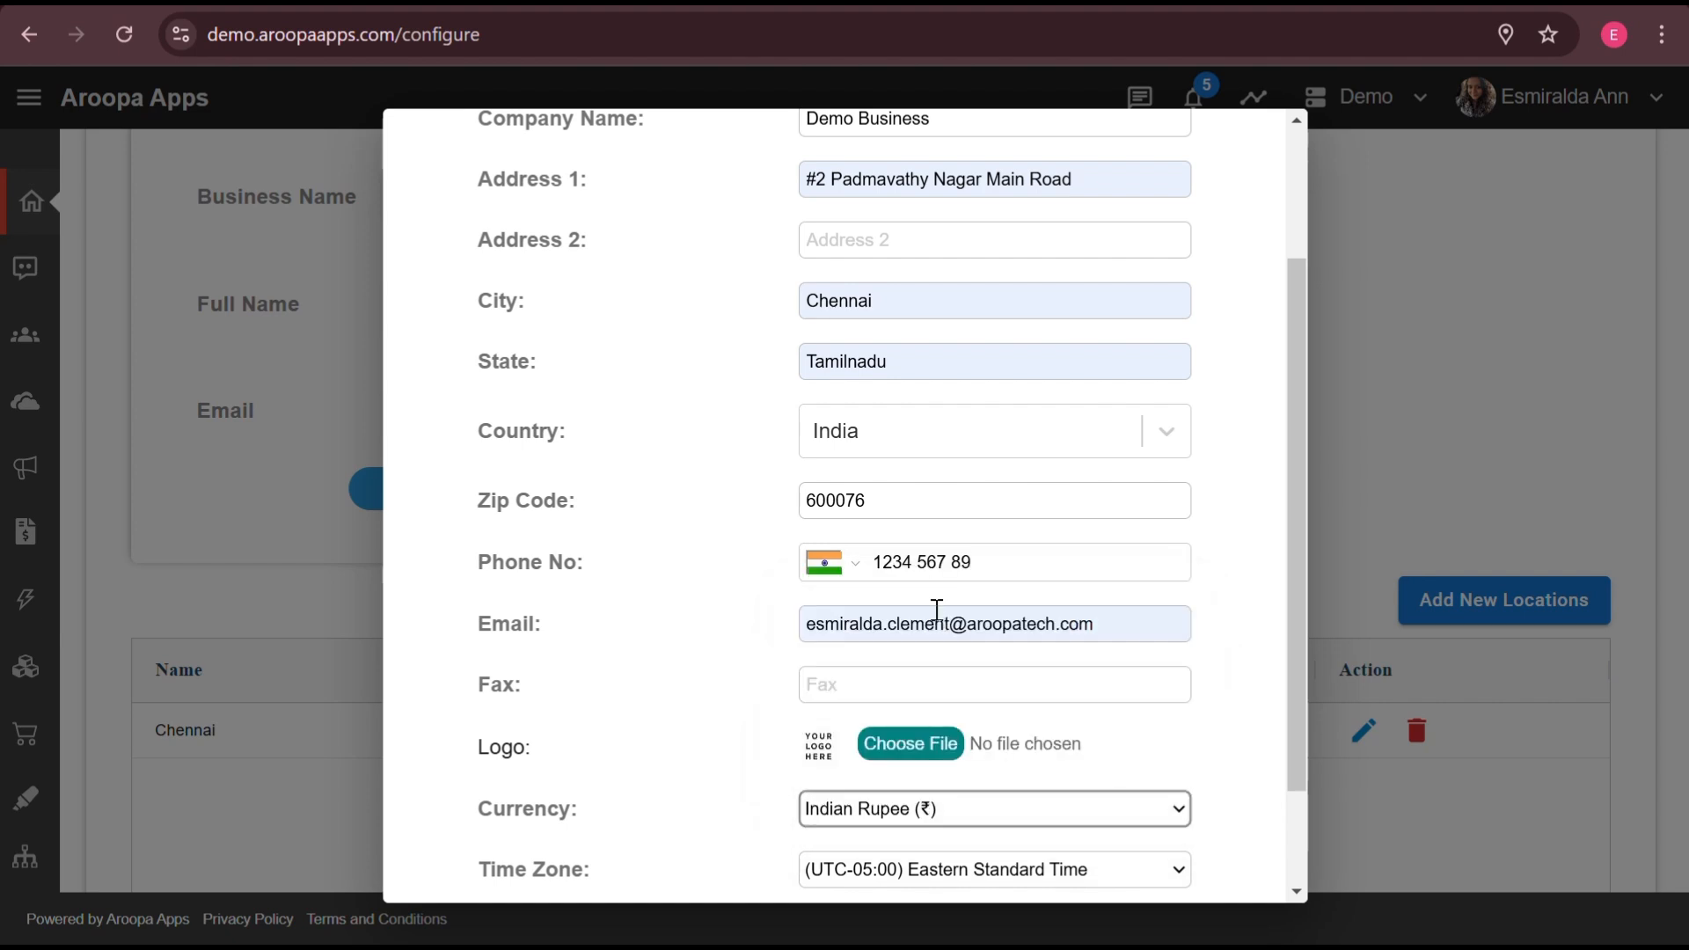
pyautogui.scroll(-2, 750, 875)
pyautogui.click(750, 869)
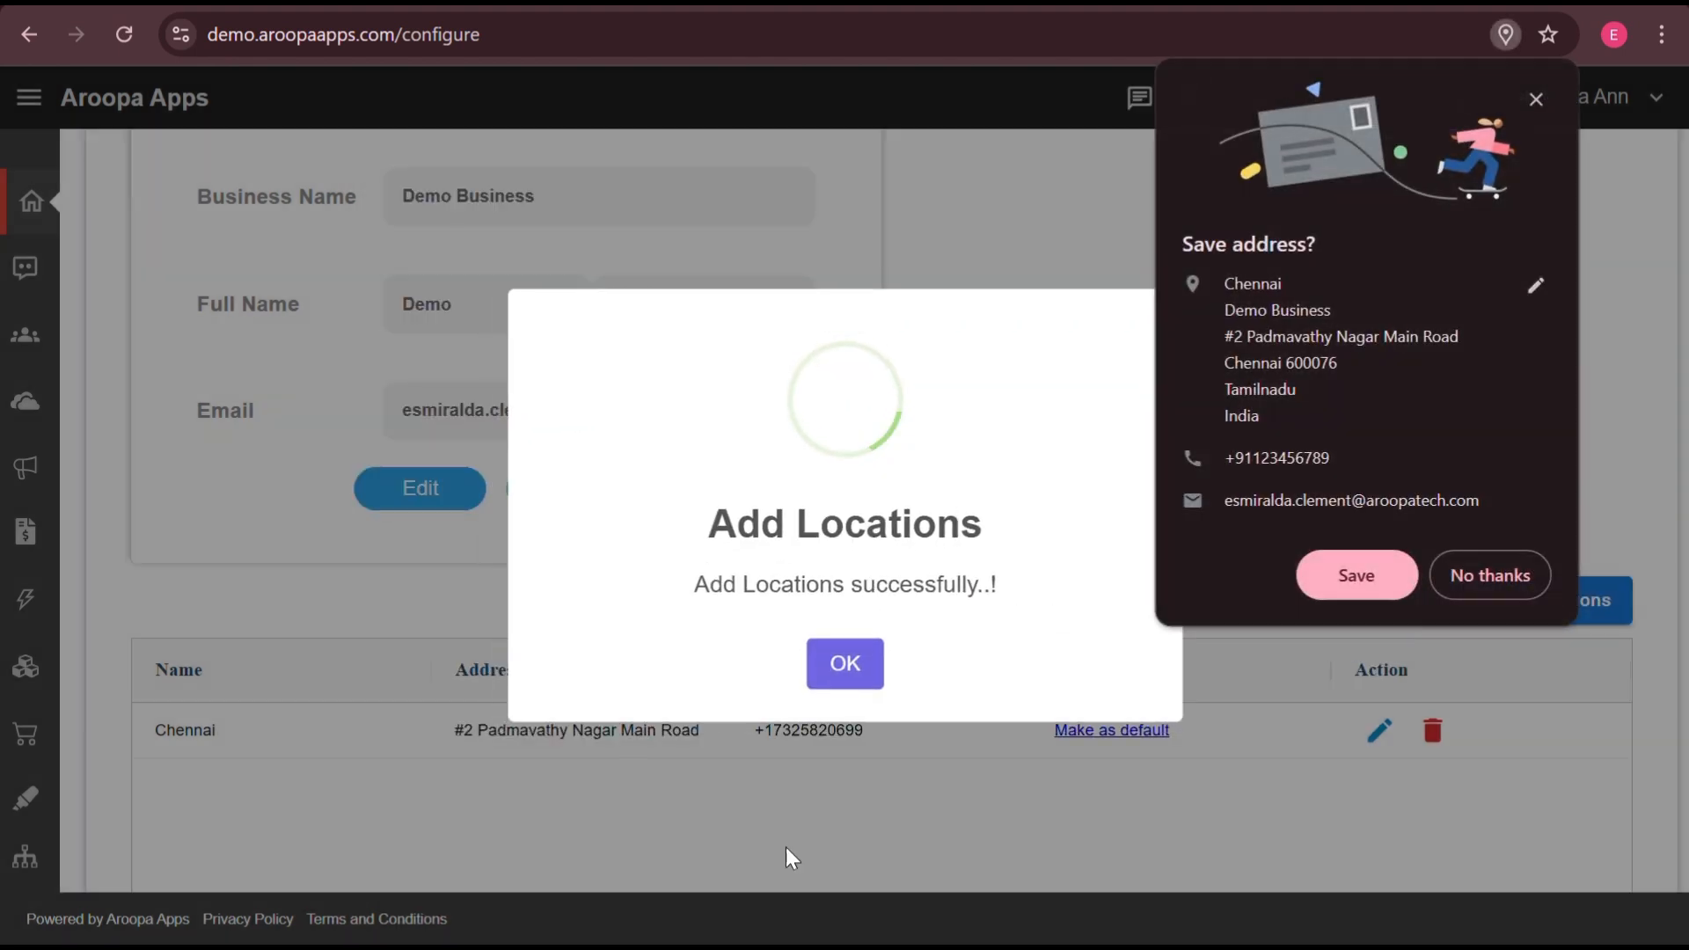
pyautogui.click(845, 665)
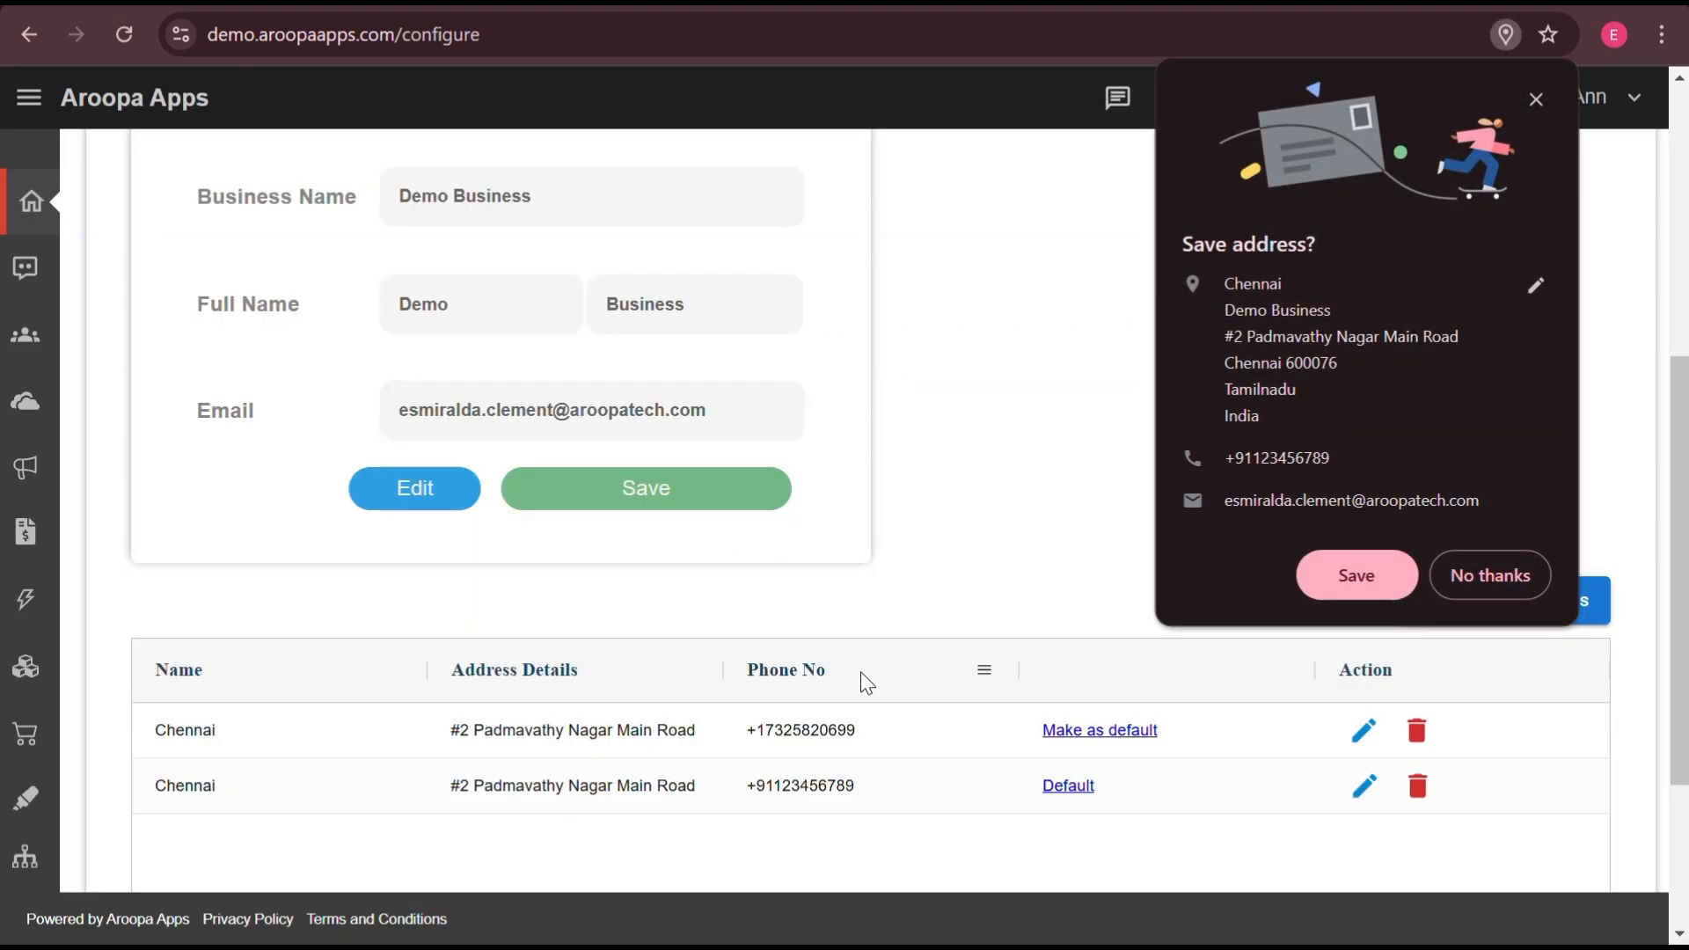
pyautogui.click(1536, 102)
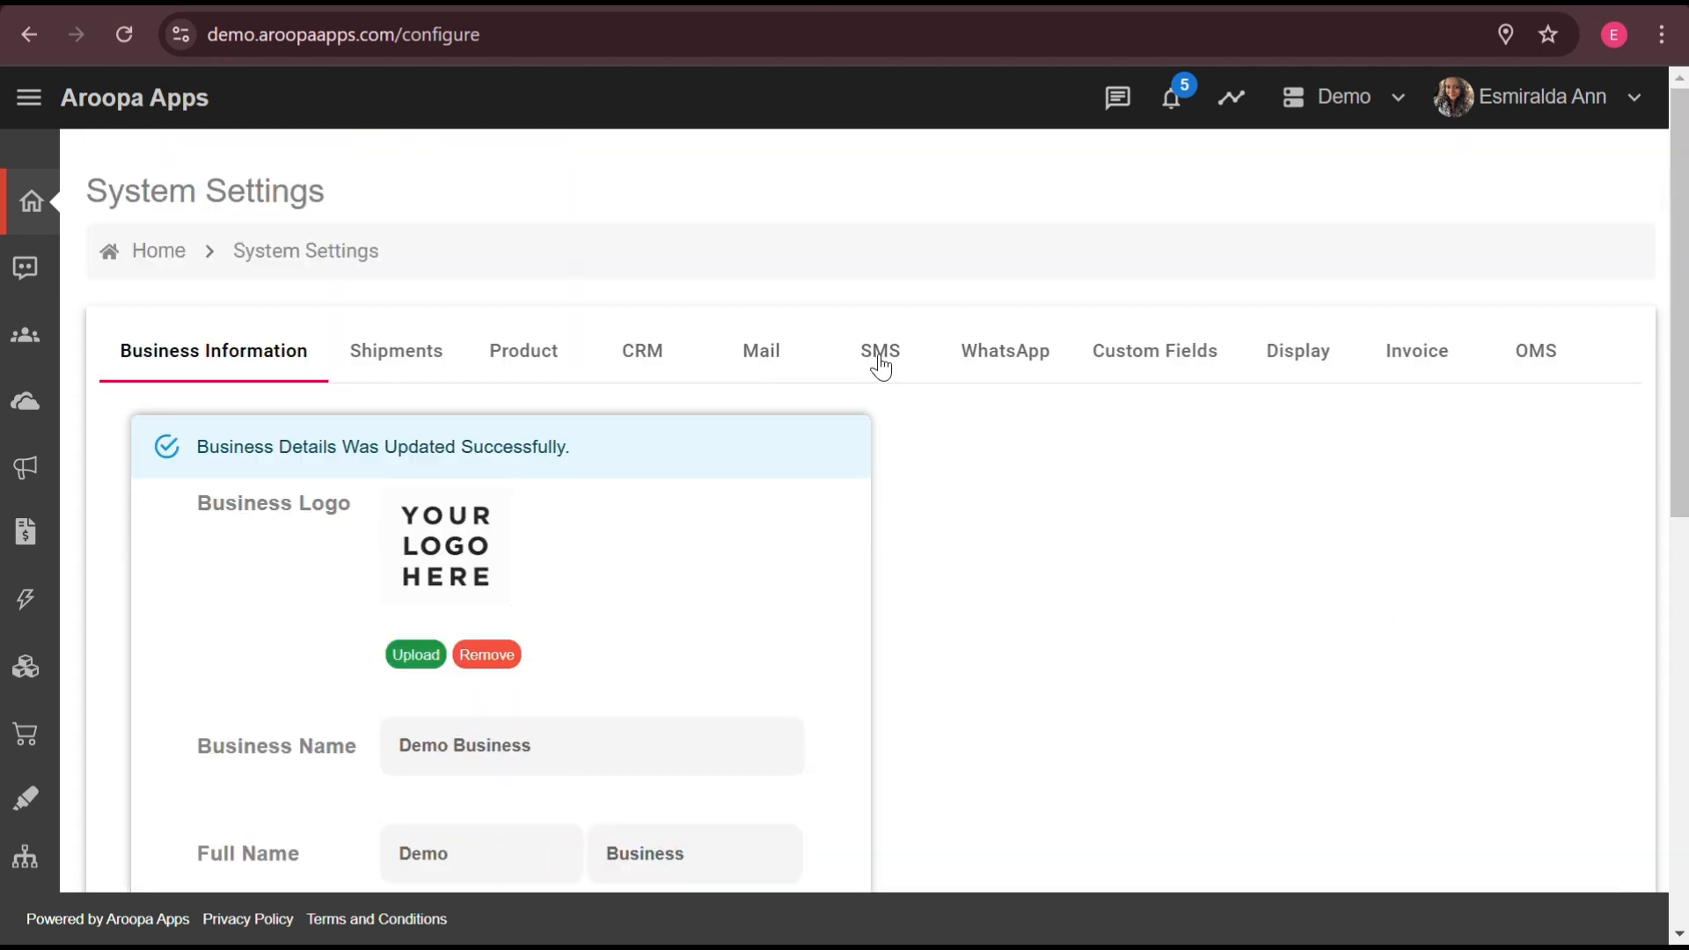
# - In the Invoice settings, keep starting sequence 1000, choose Stripe as payment type, and save
pyautogui.click(879, 365)
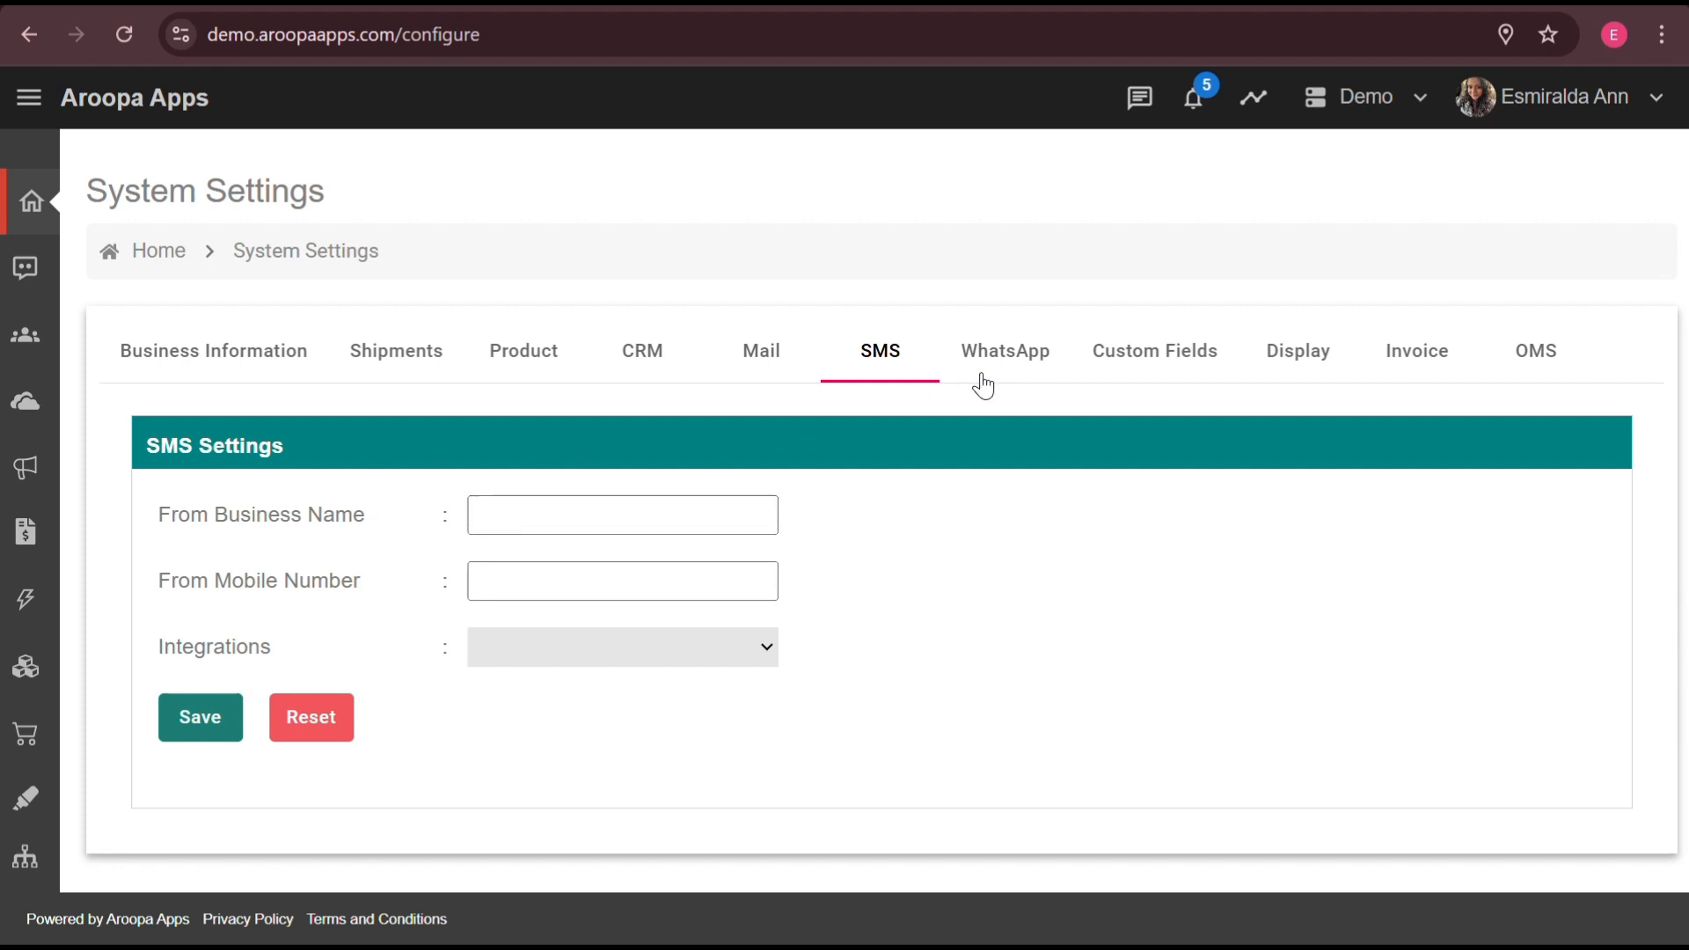
pyautogui.click(1007, 363)
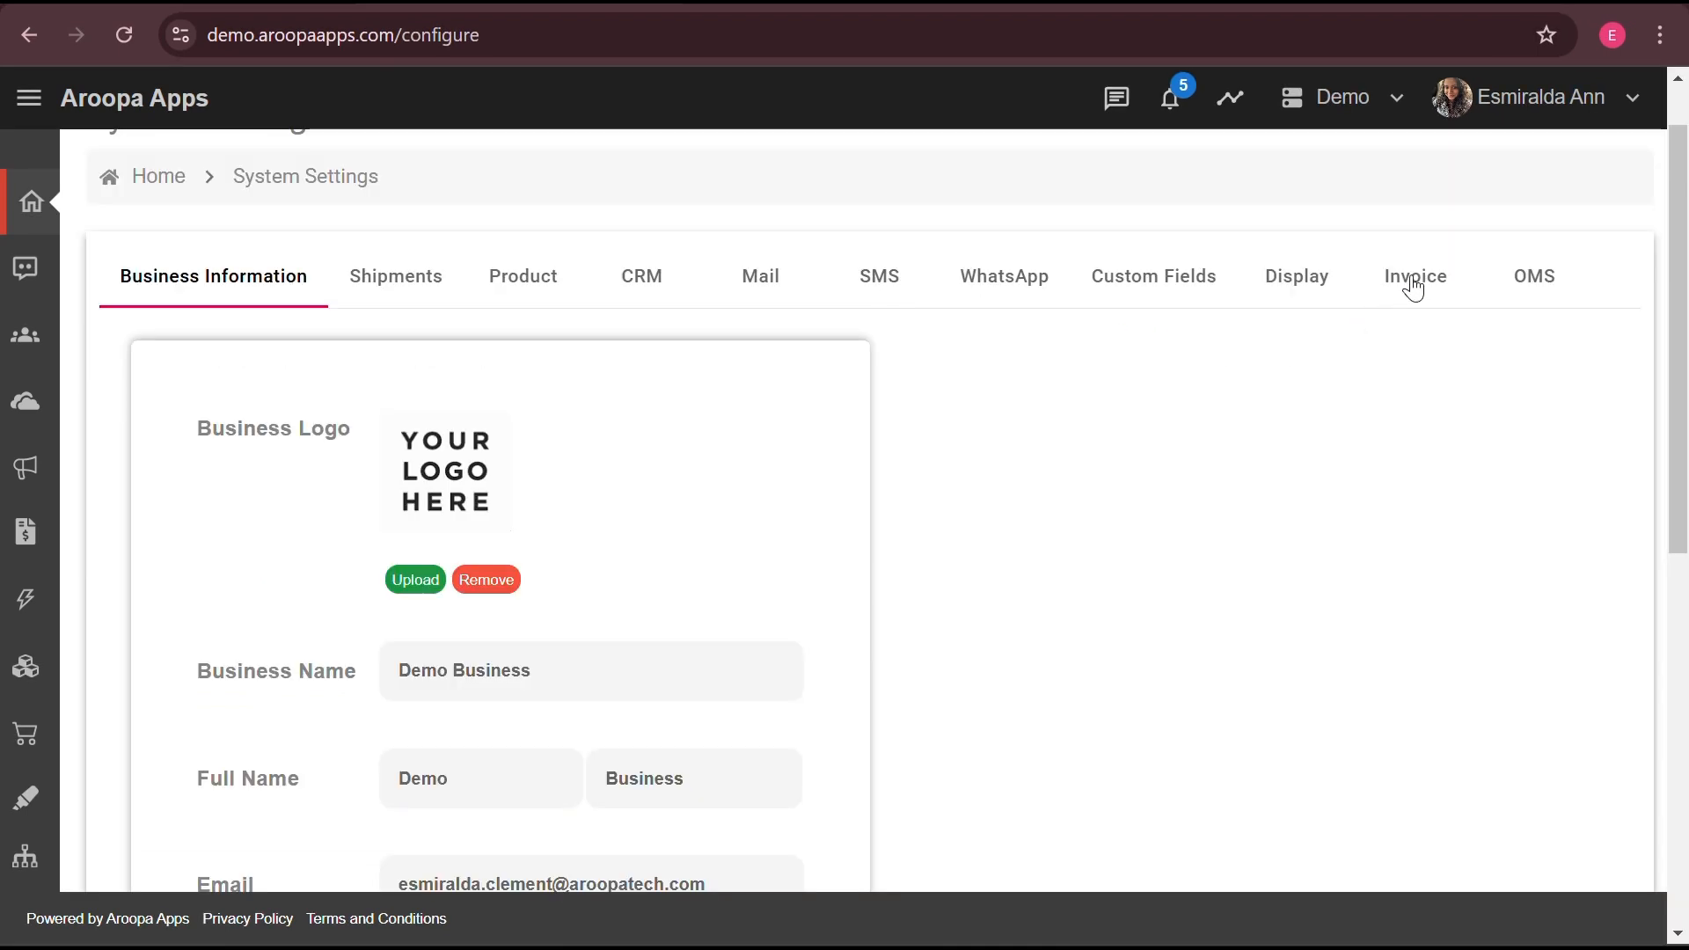
pyautogui.click(1416, 280)
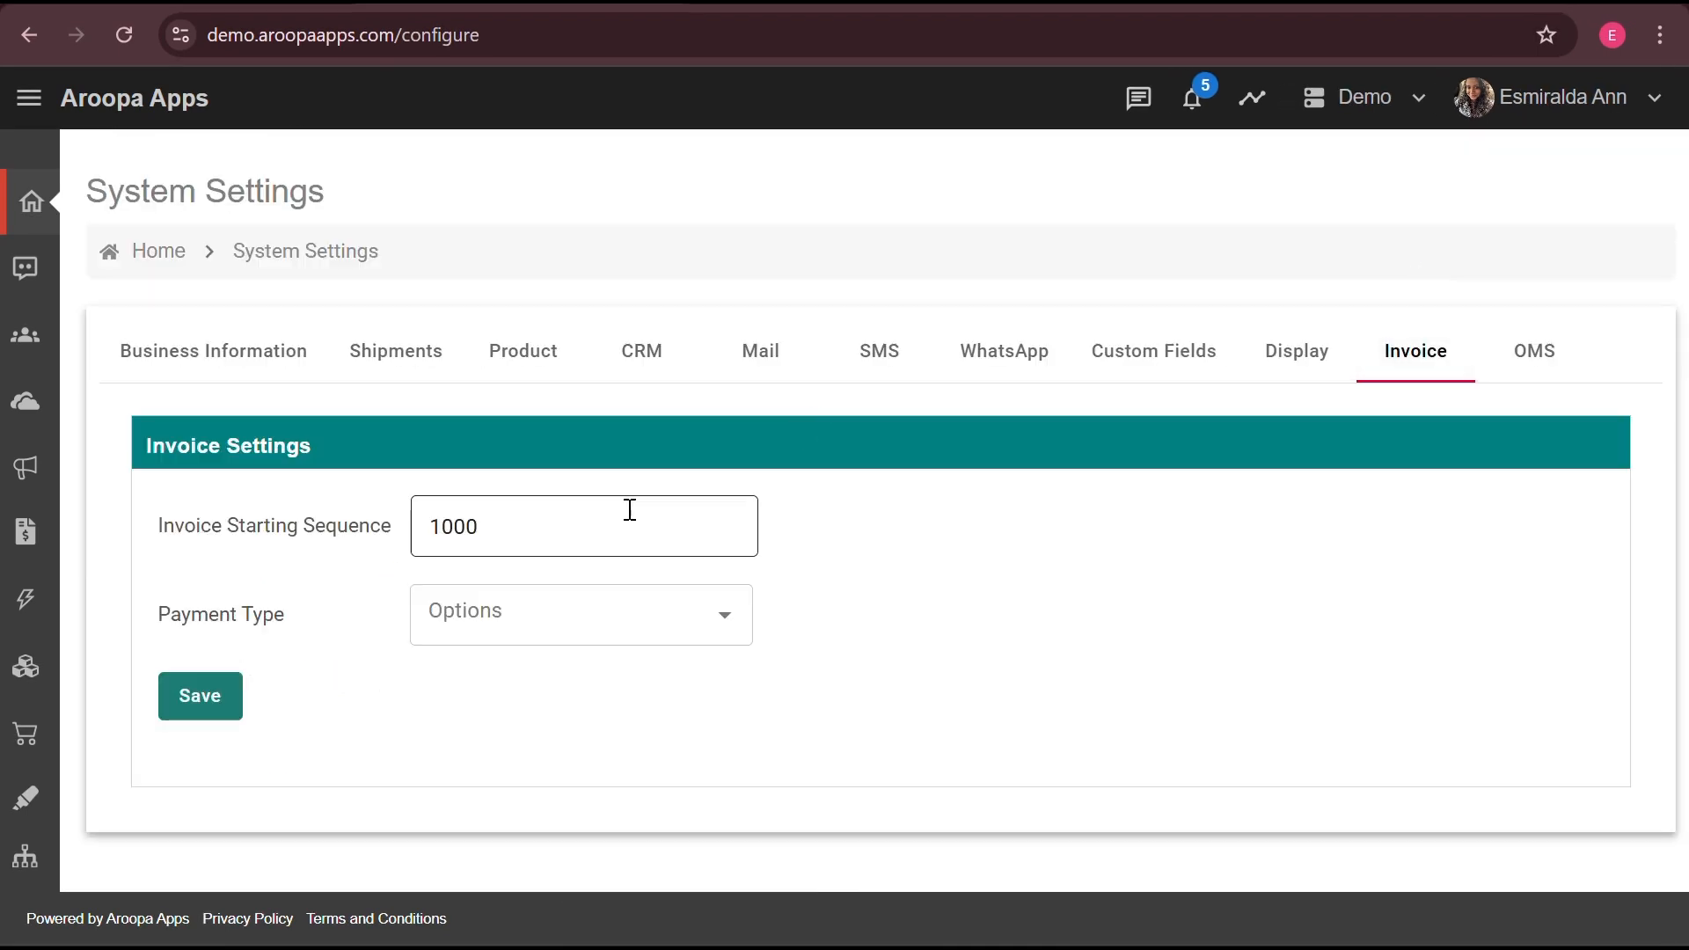
pyautogui.click(601, 526)
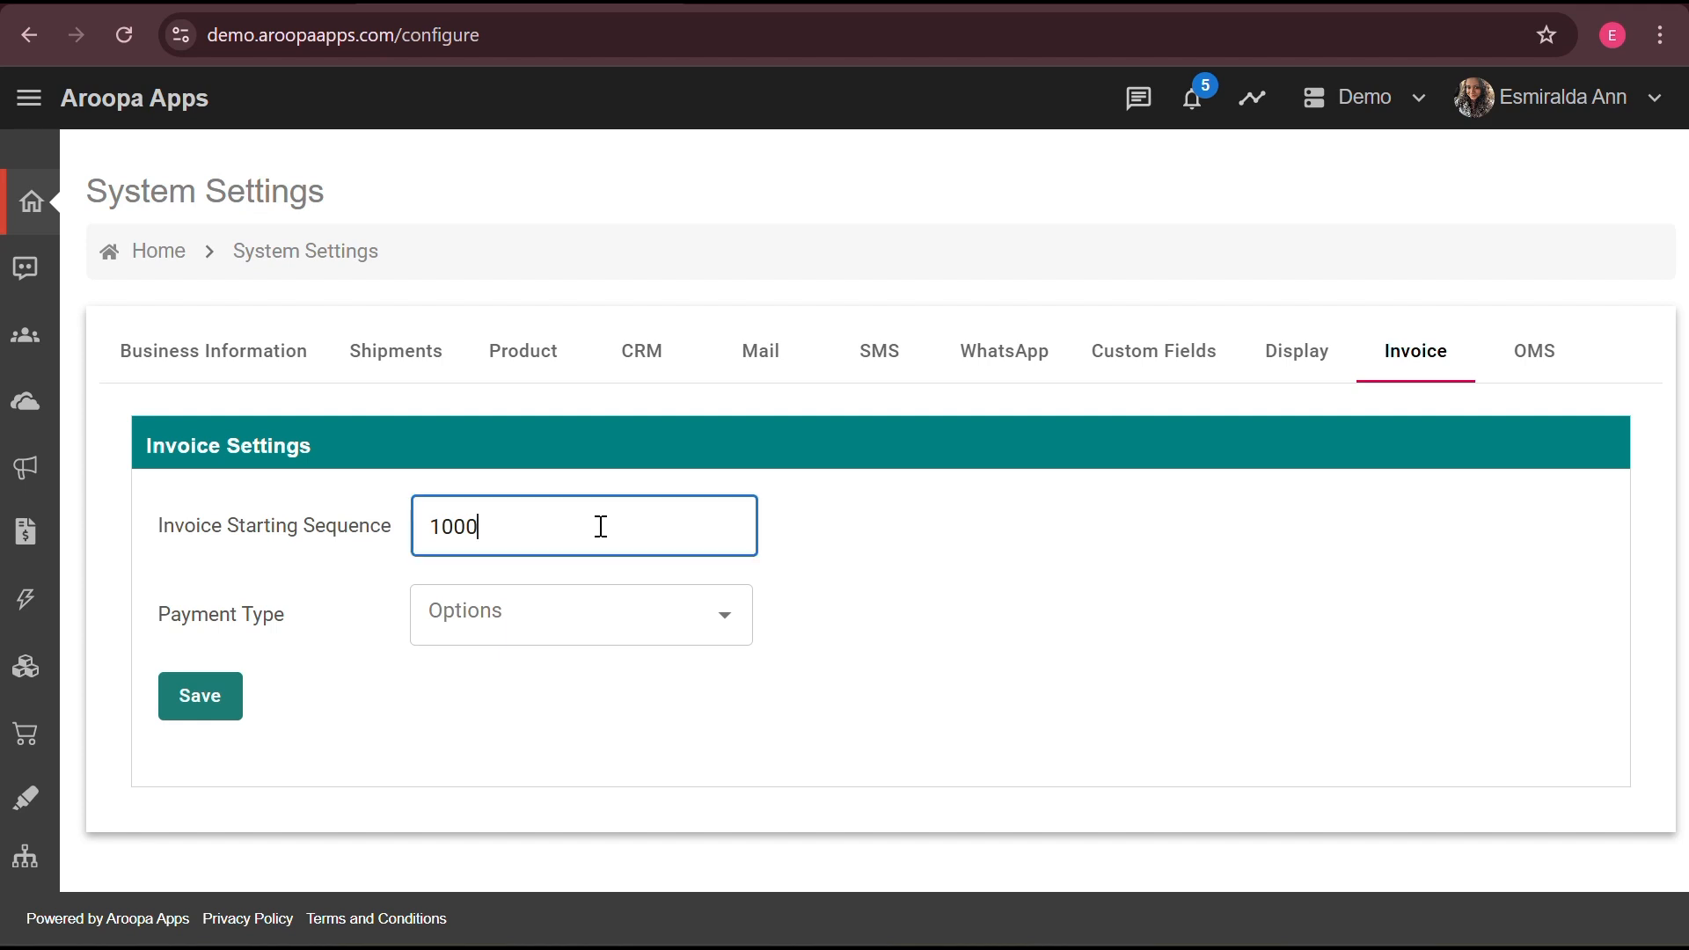
pyautogui.click(581, 630)
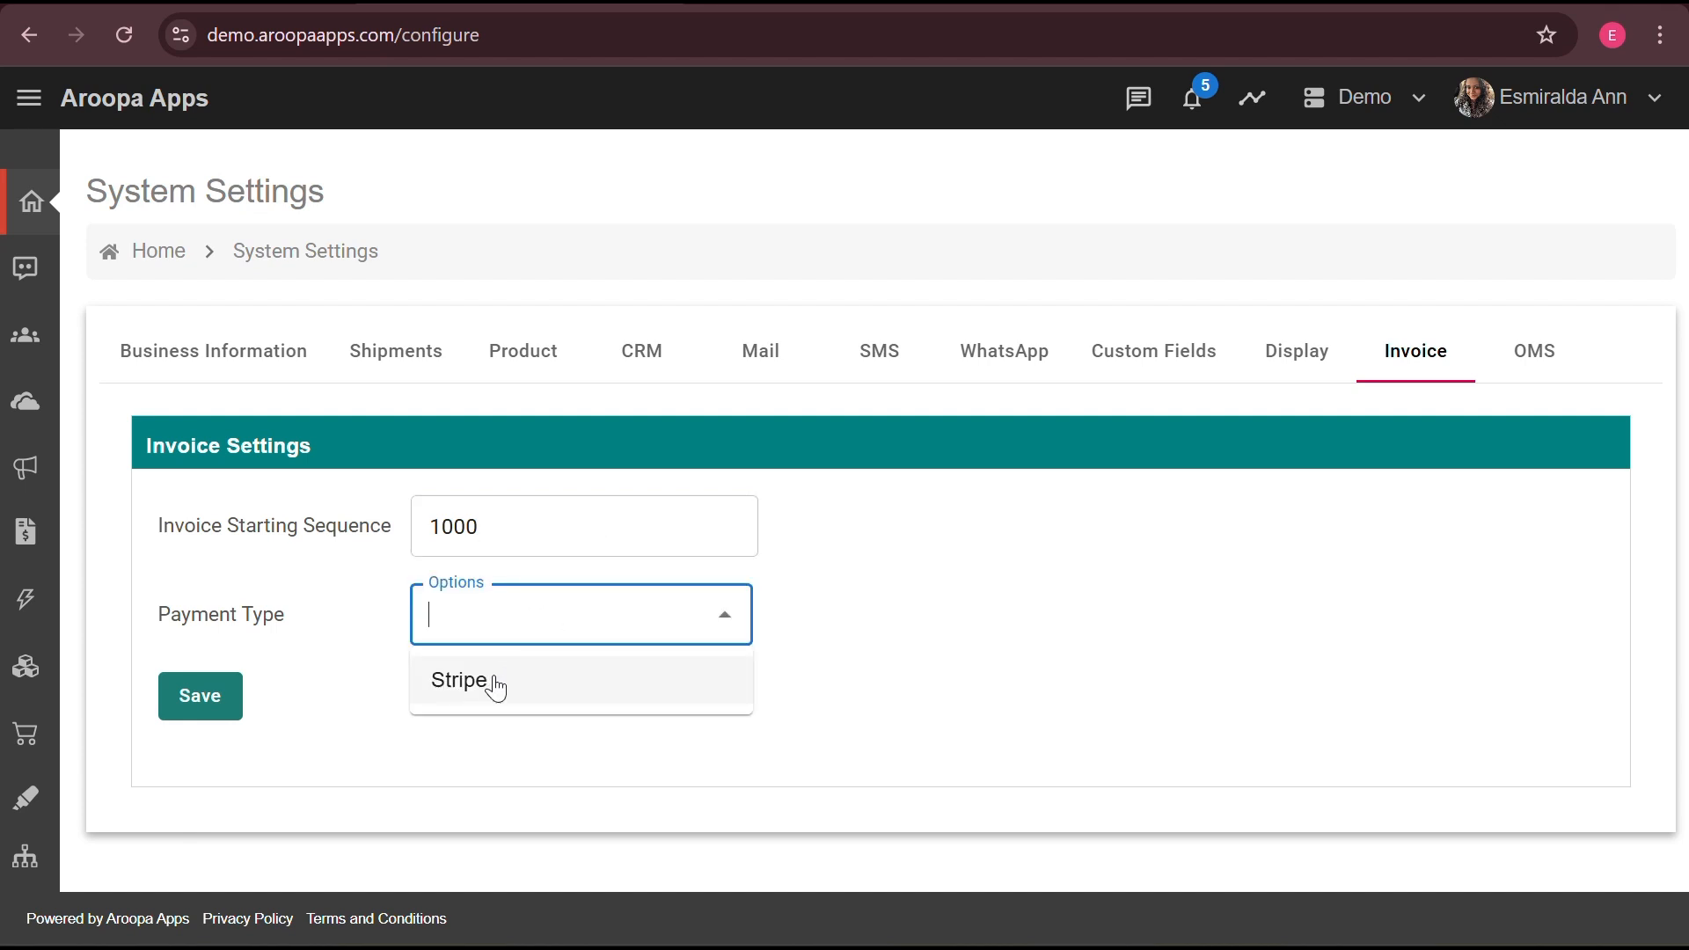
pyautogui.click(496, 683)
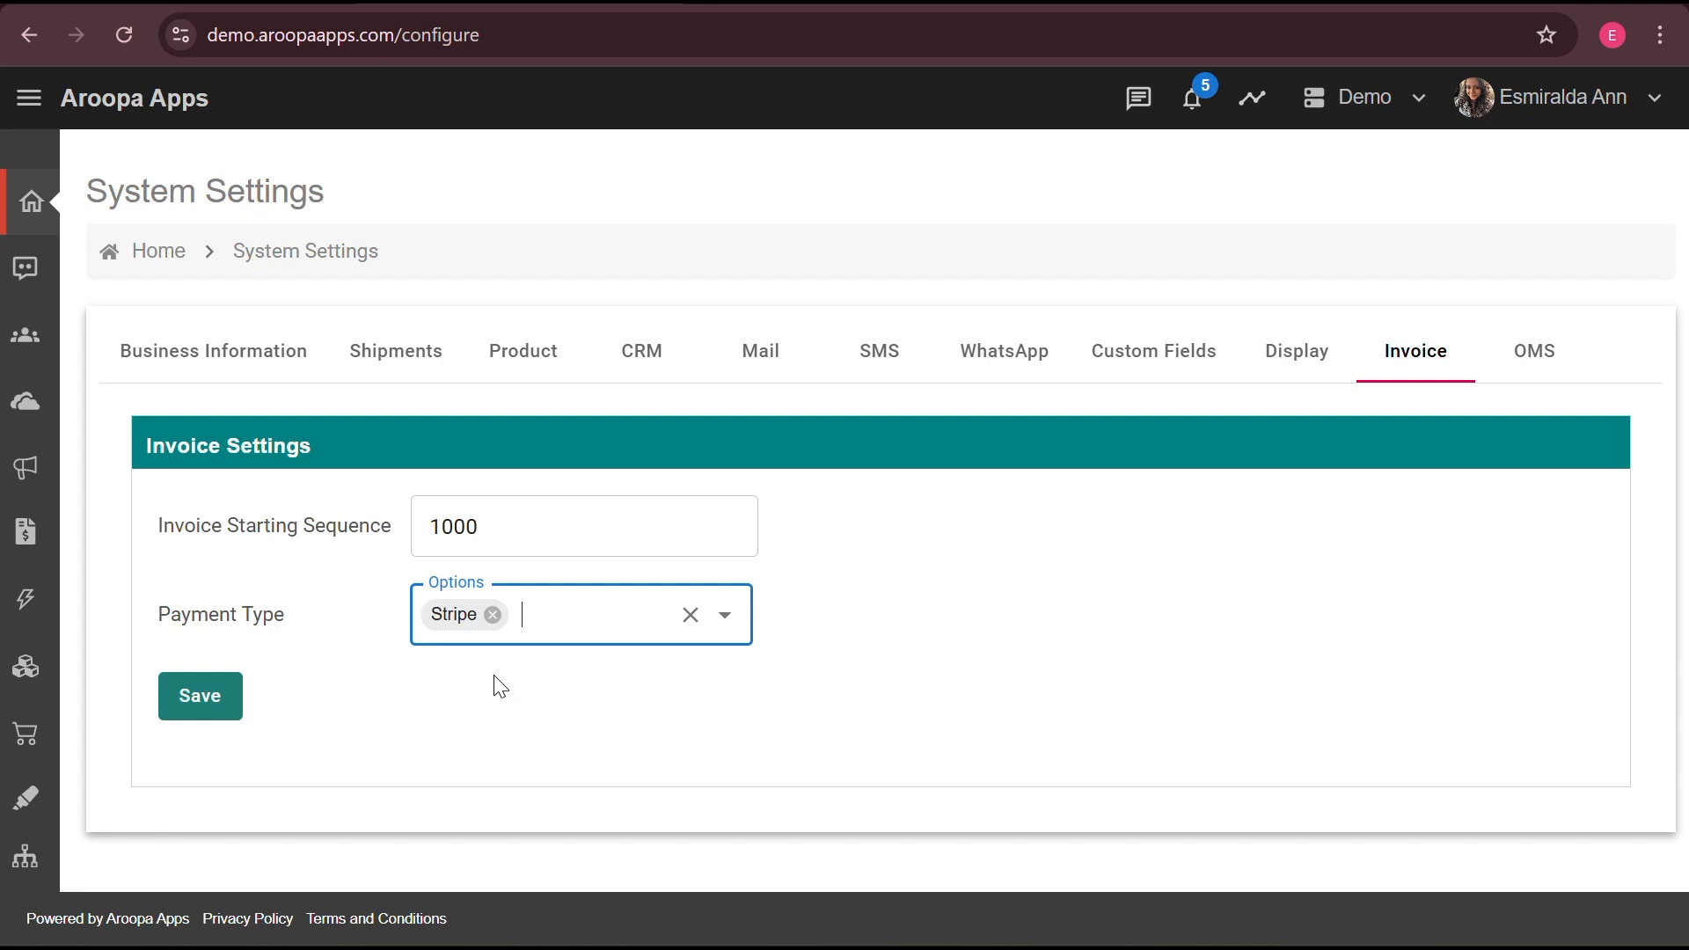
pyautogui.click(219, 704)
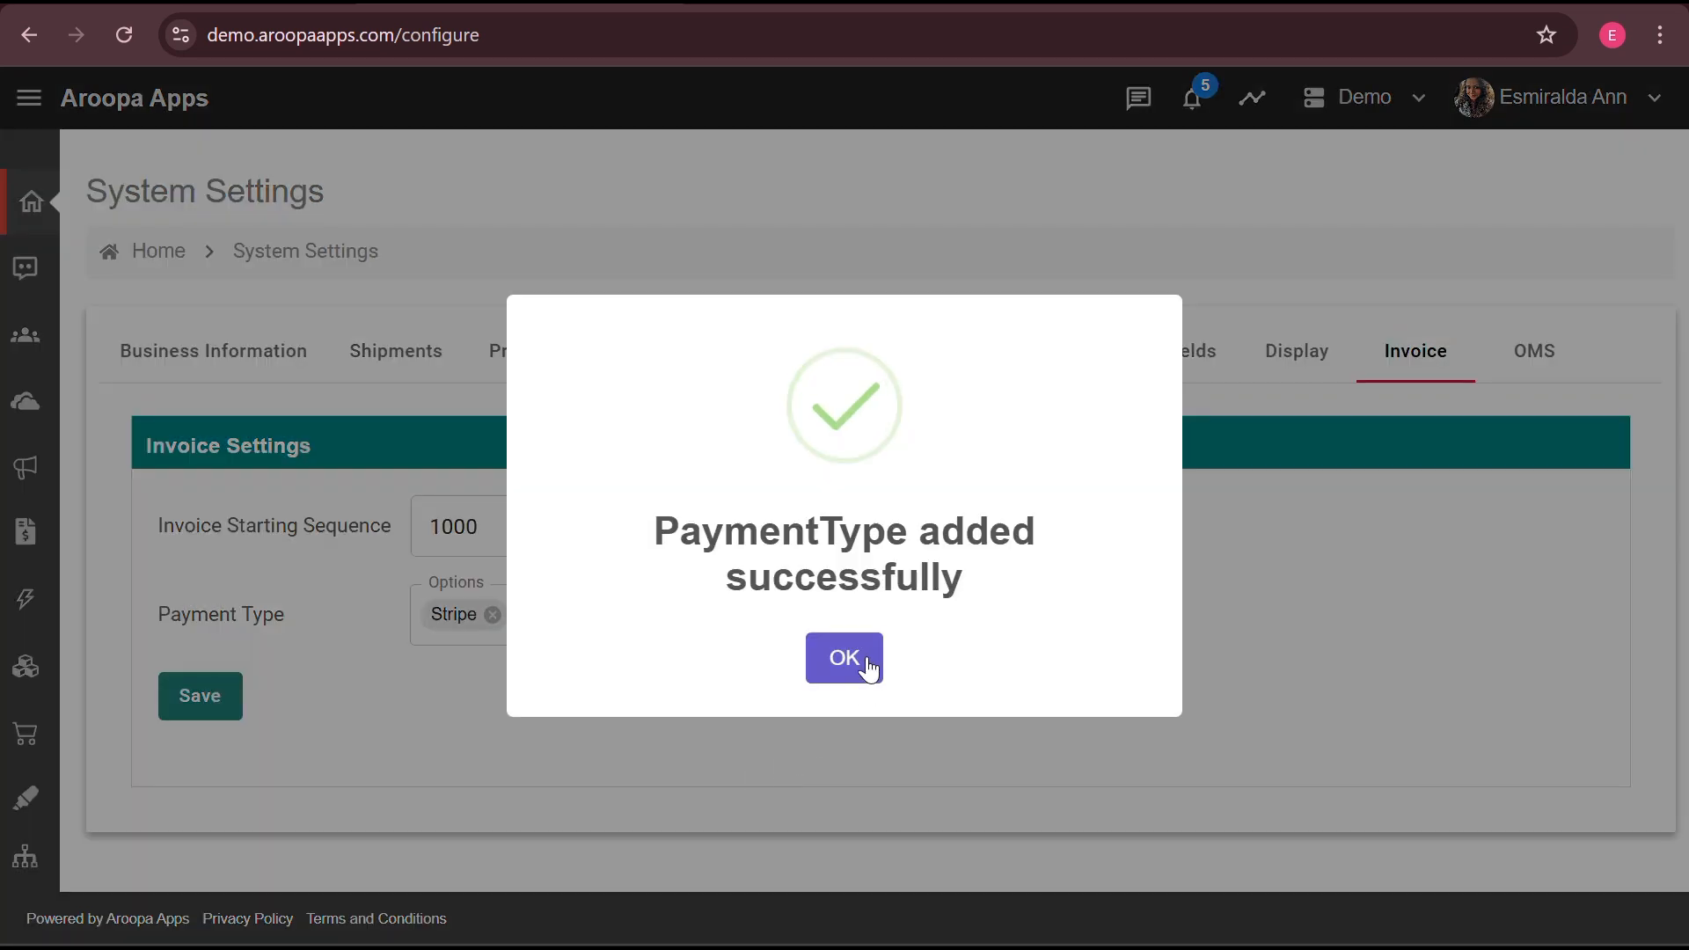
pyautogui.click(849, 662)
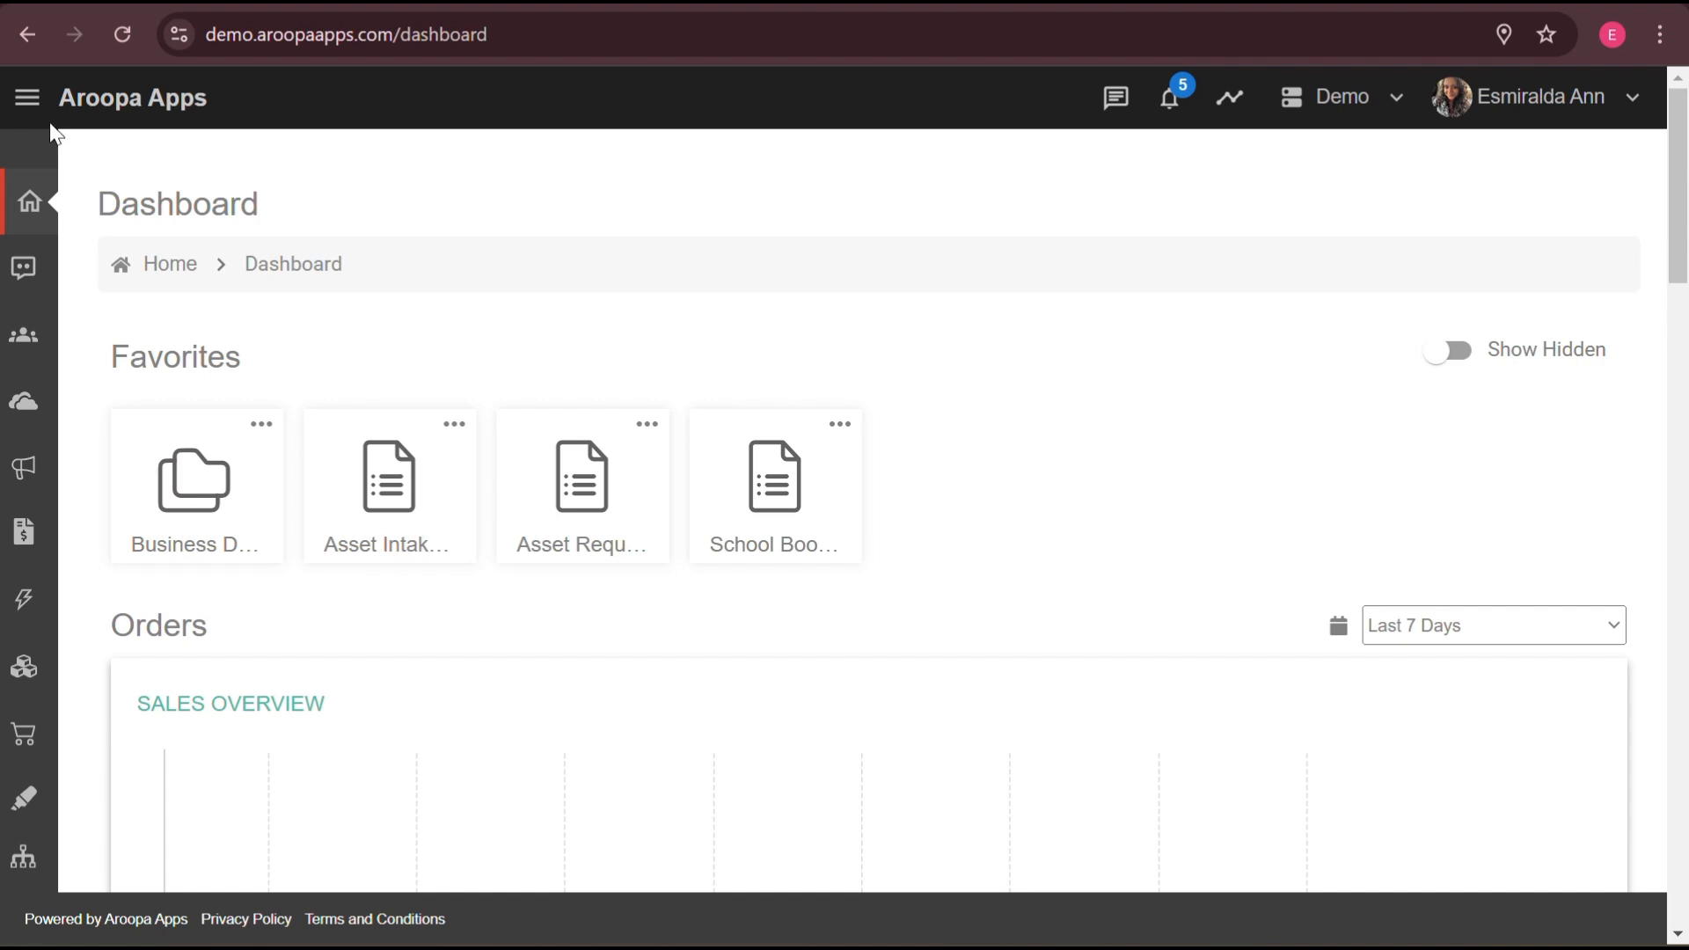
# - Start a new invoice from the Invoices list and set its location to Chennai
pyautogui.click(28, 97)
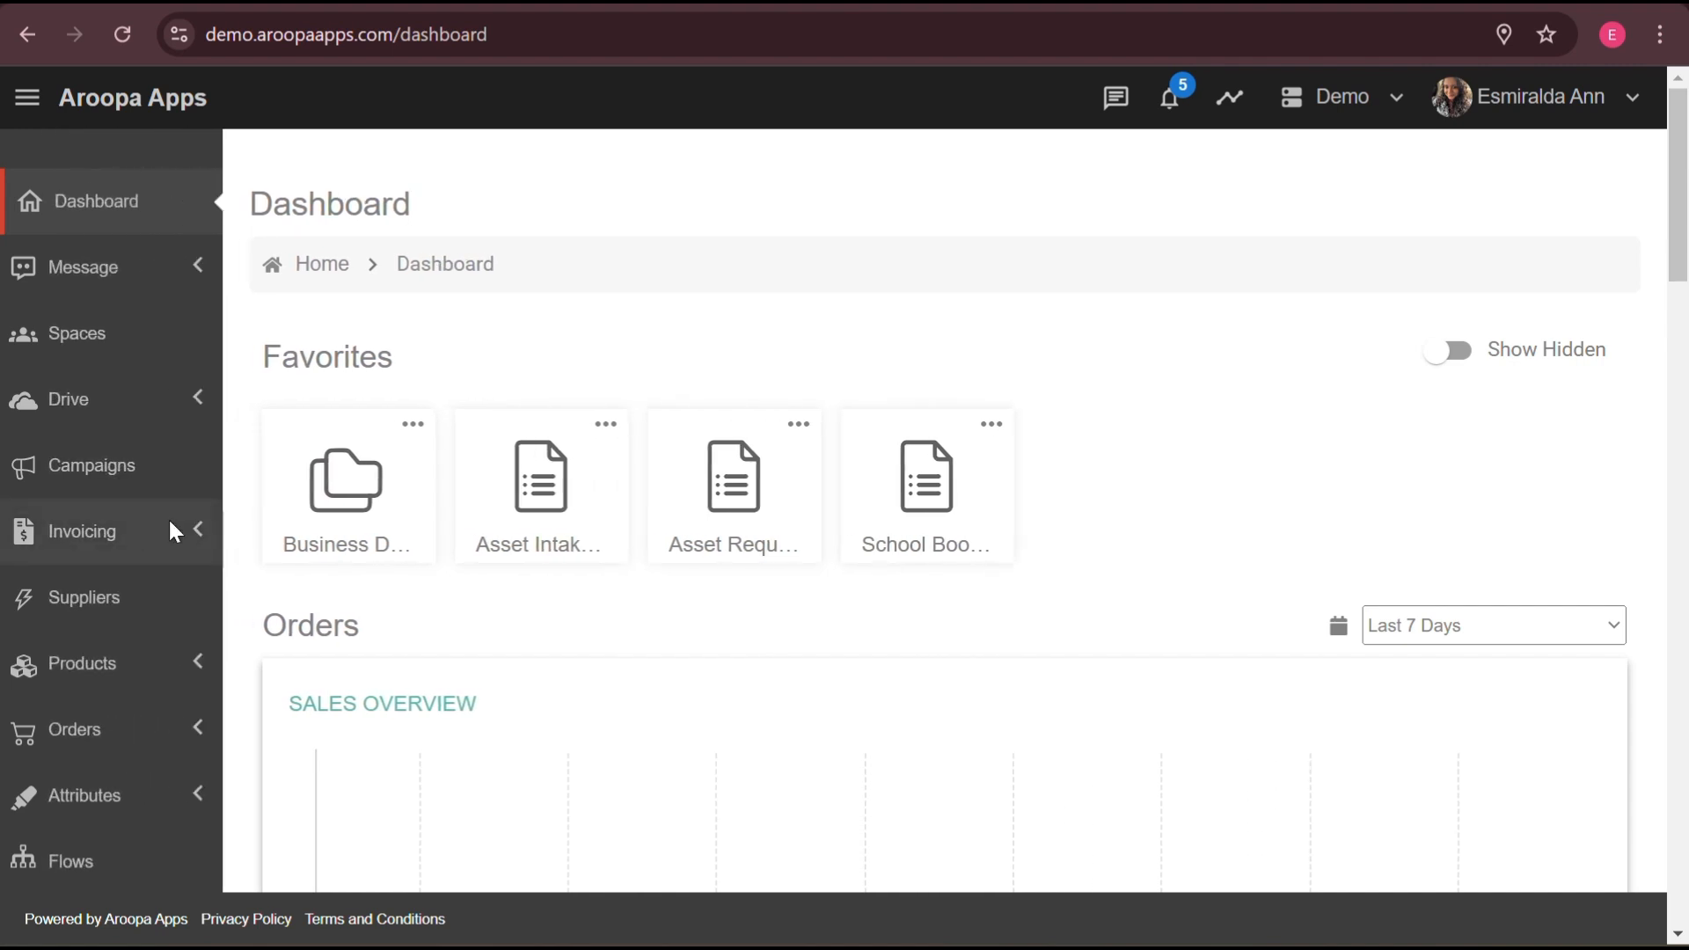
pyautogui.click(212, 530)
pyautogui.click(100, 572)
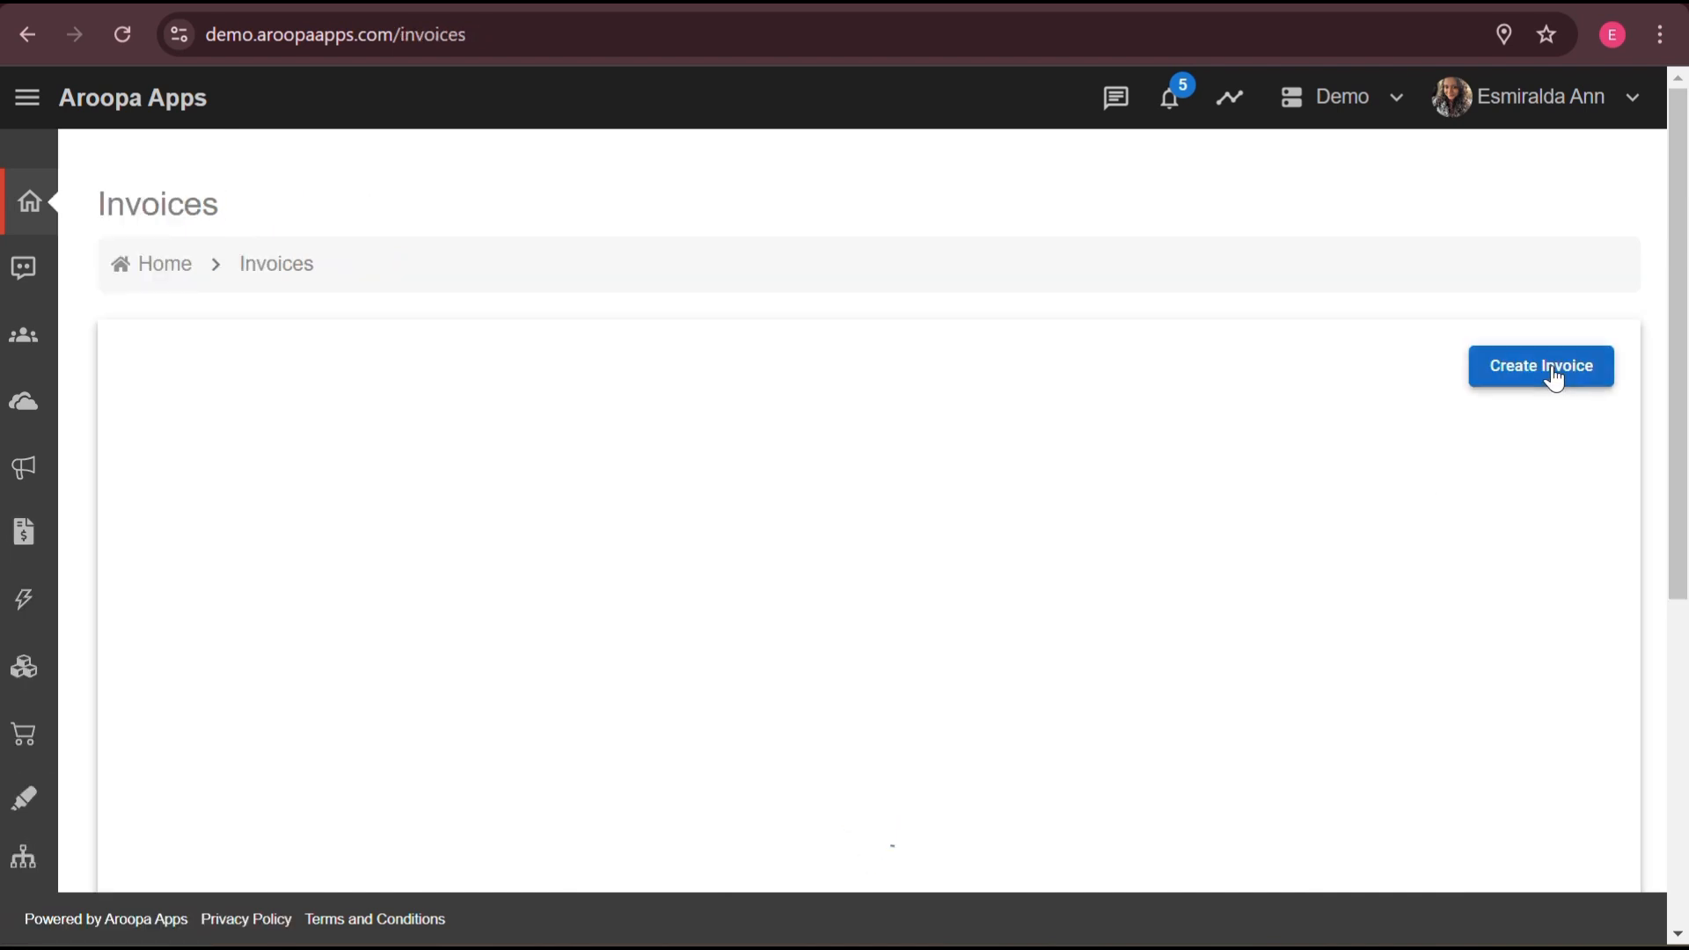
pyautogui.click(1555, 376)
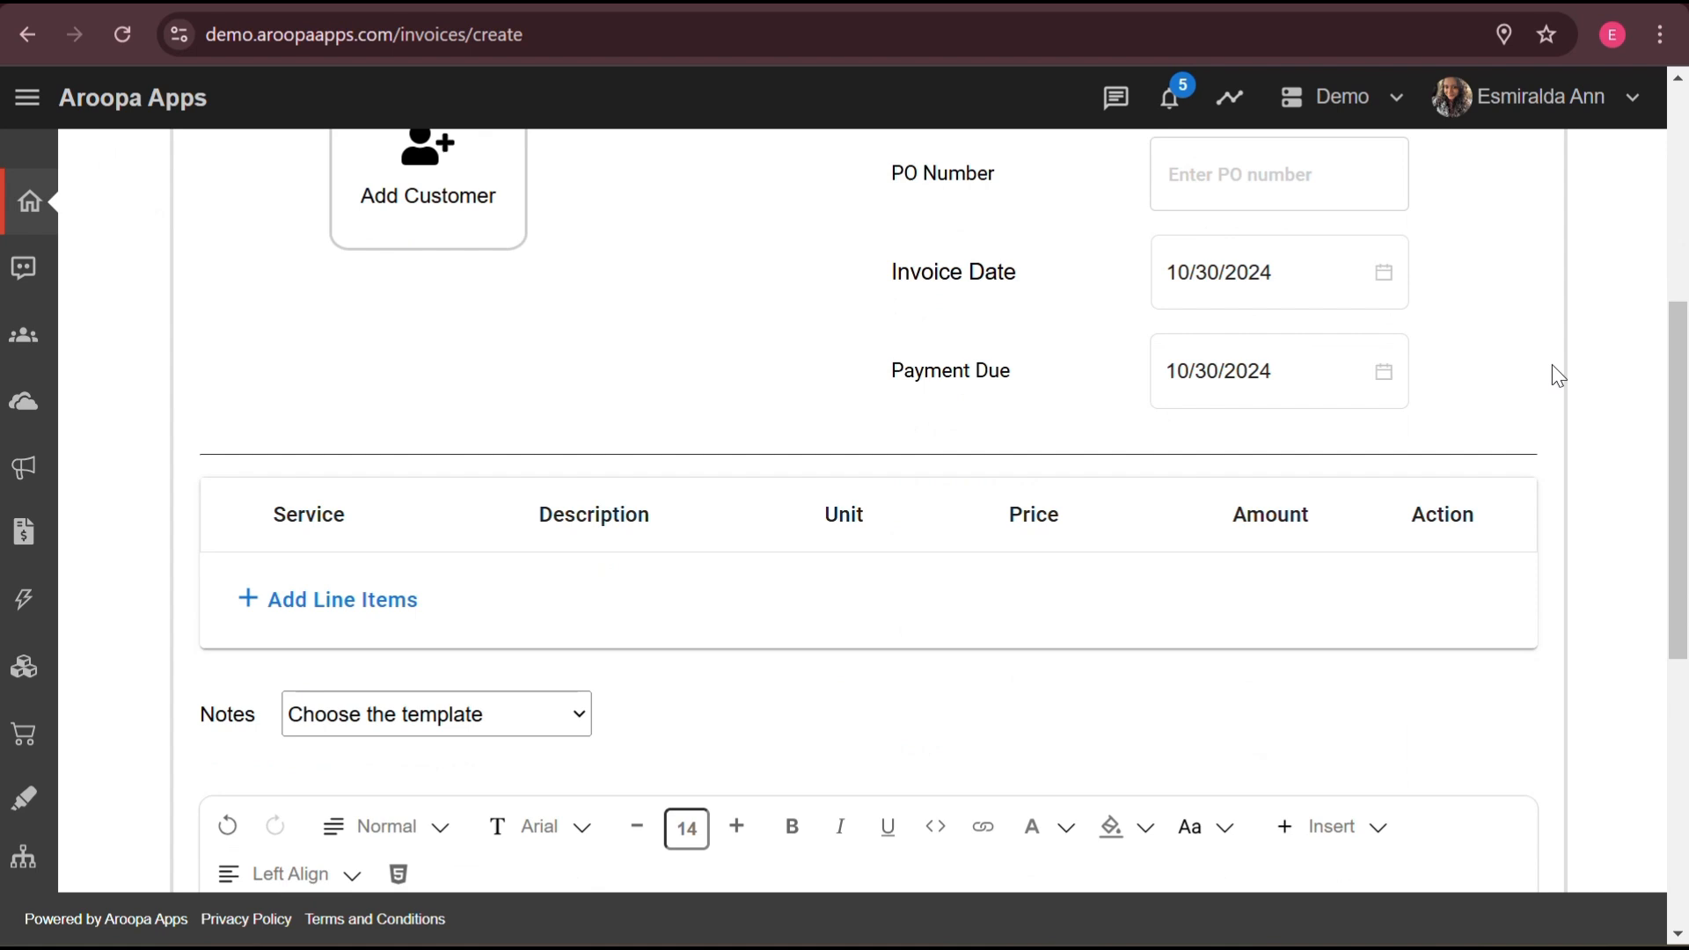
pyautogui.scroll(4, 1552, 365)
pyautogui.scroll(-1, 1552, 364)
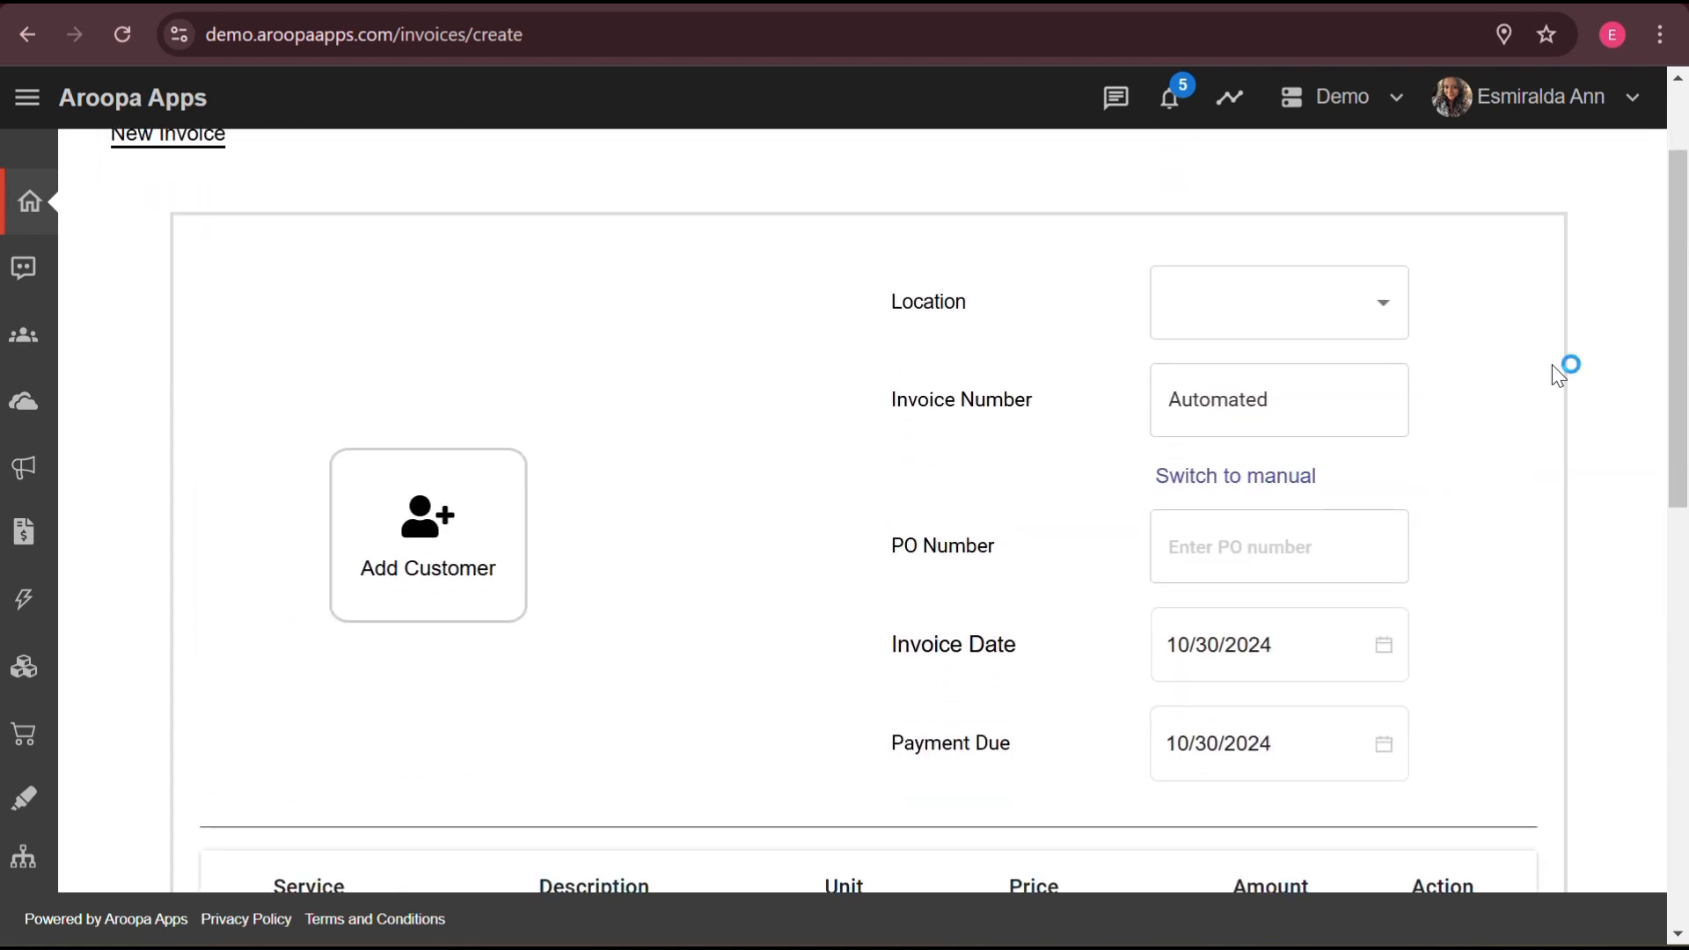
pyautogui.click(1384, 310)
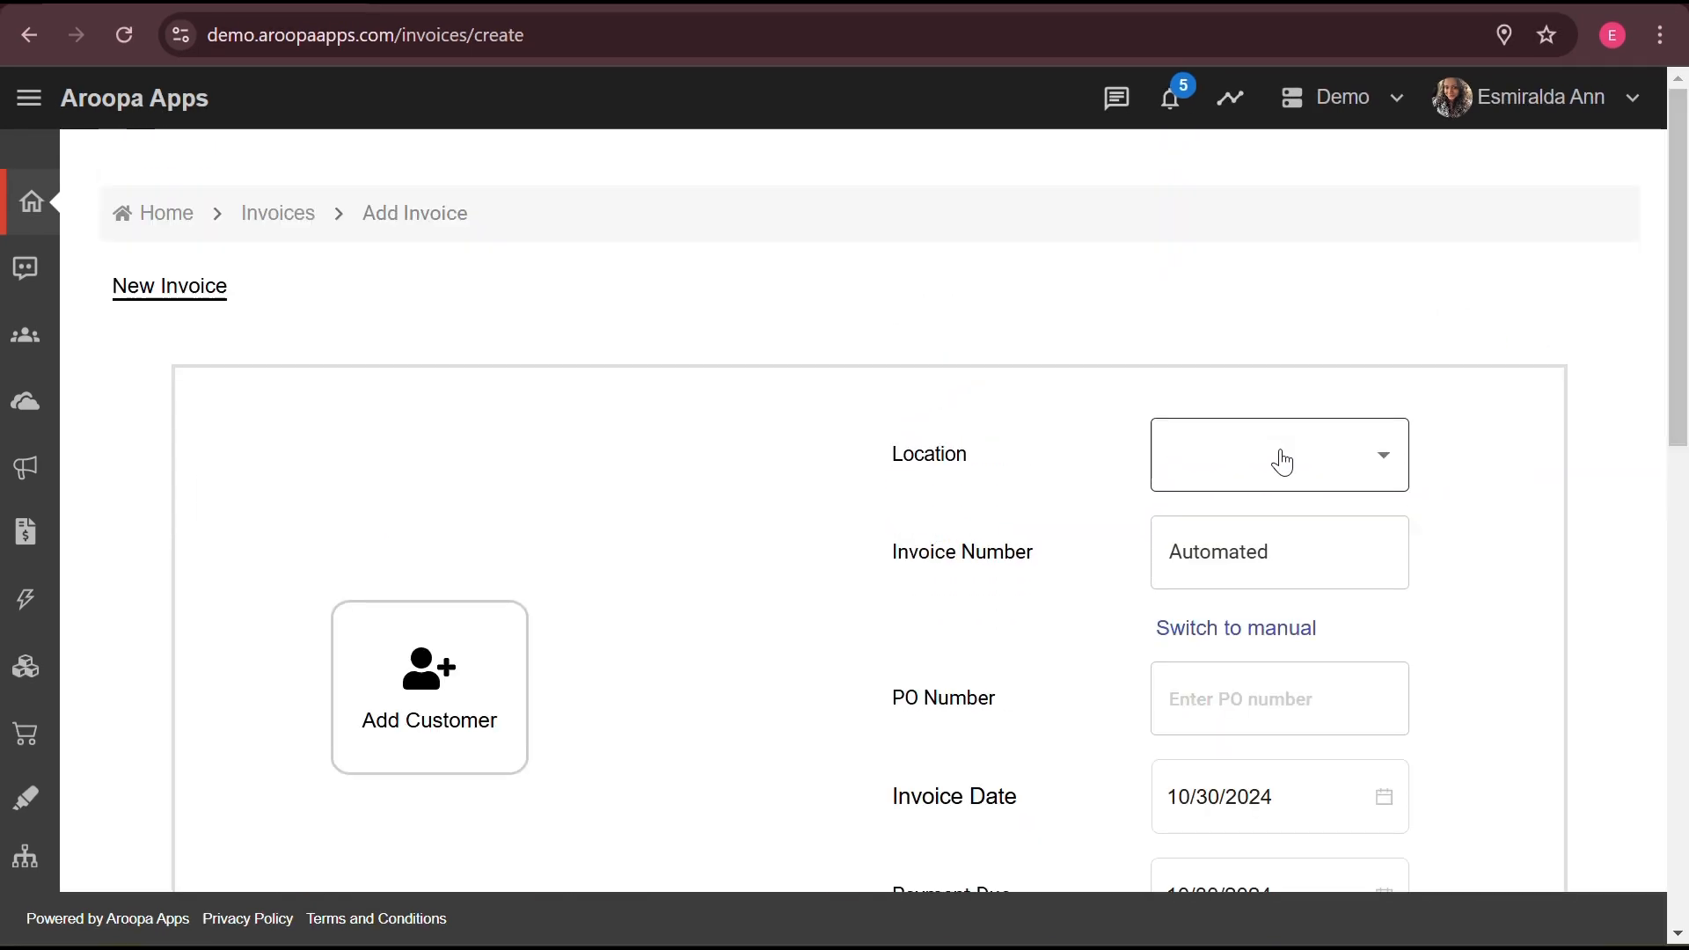
pyautogui.click(1240, 467)
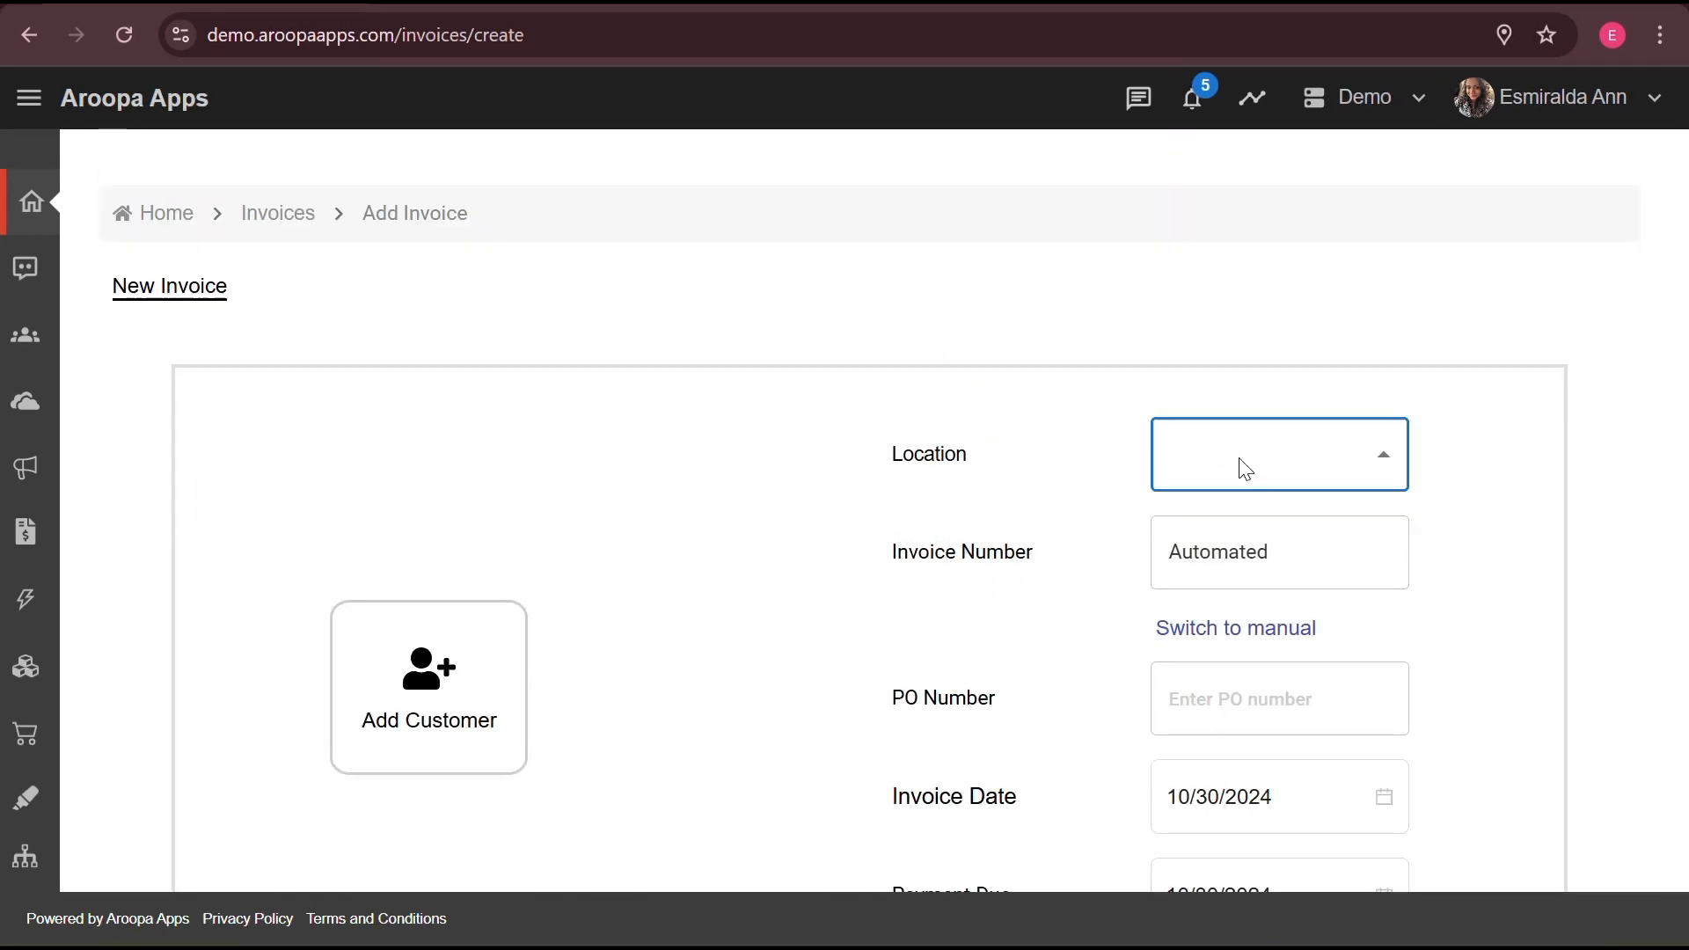
pyautogui.click(1226, 690)
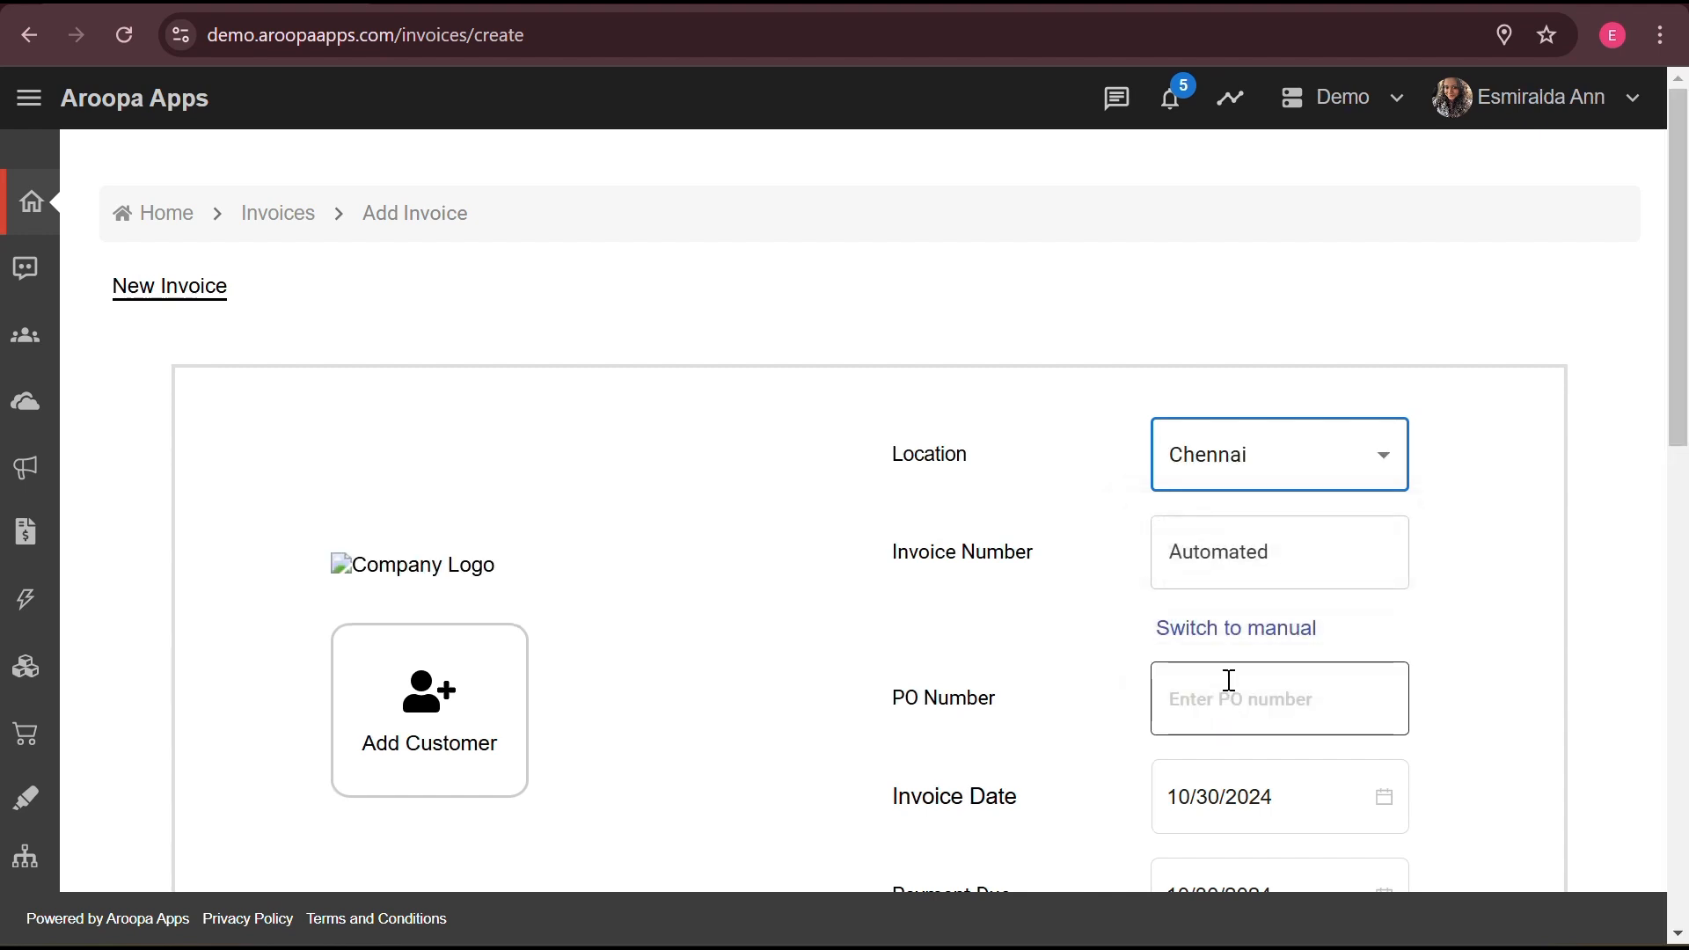
# - Switch invoice numbering to manual and enter invoice number 01
pyautogui.click(1292, 556)
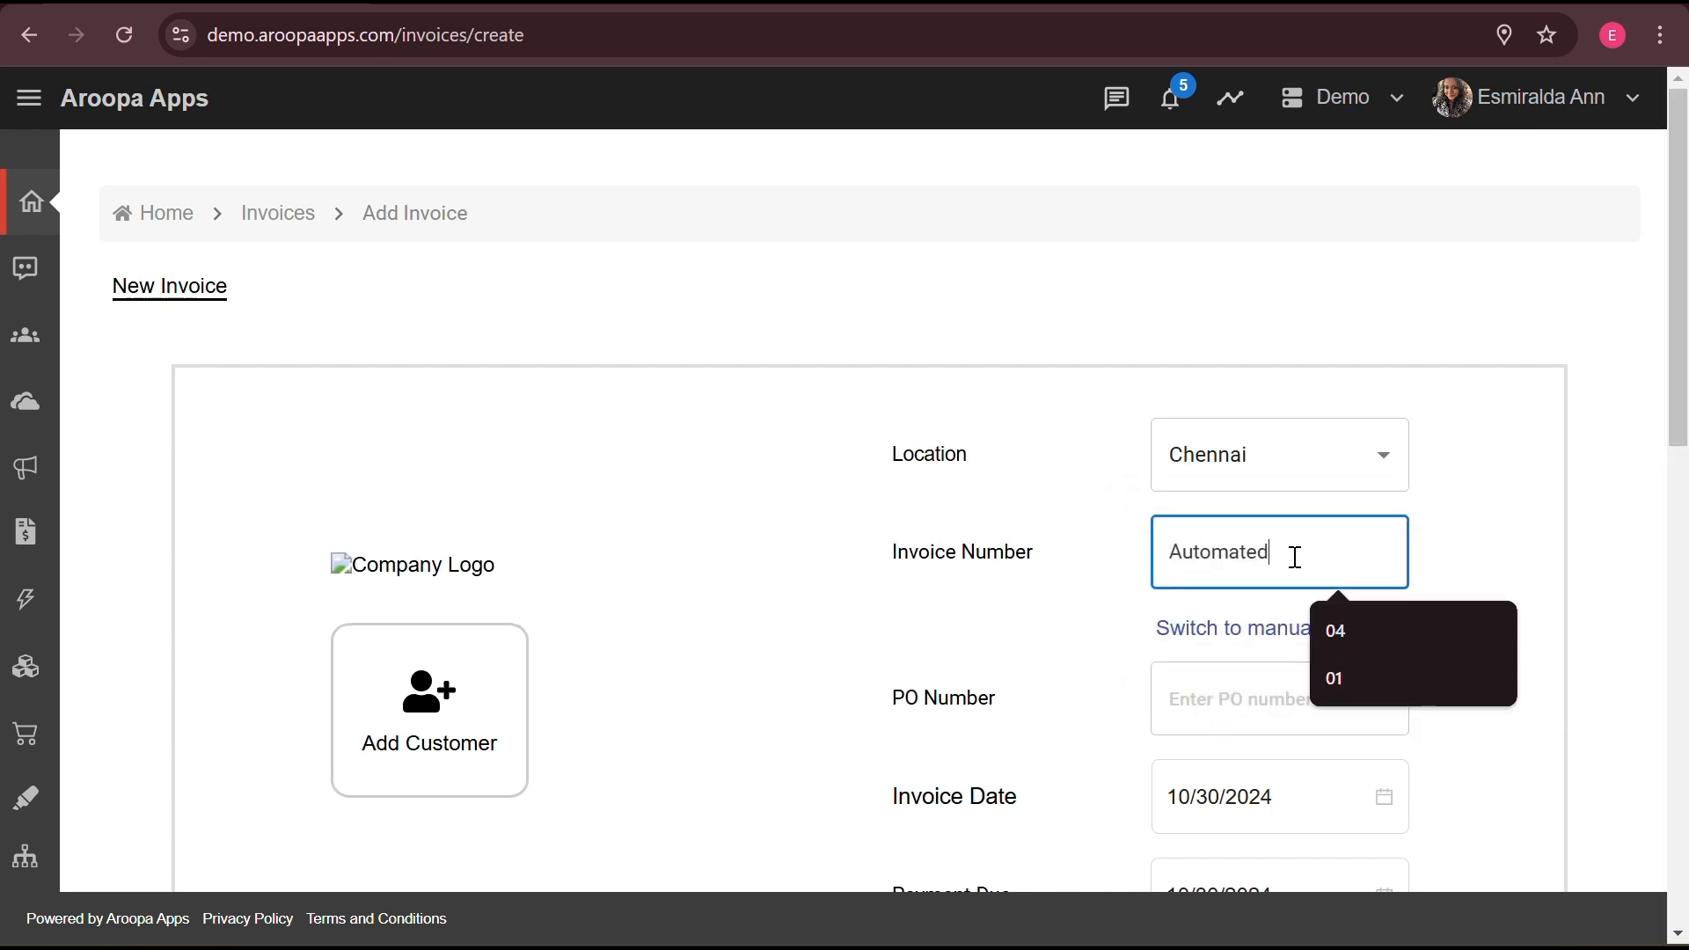
pyautogui.click(1264, 642)
pyautogui.click(1285, 539)
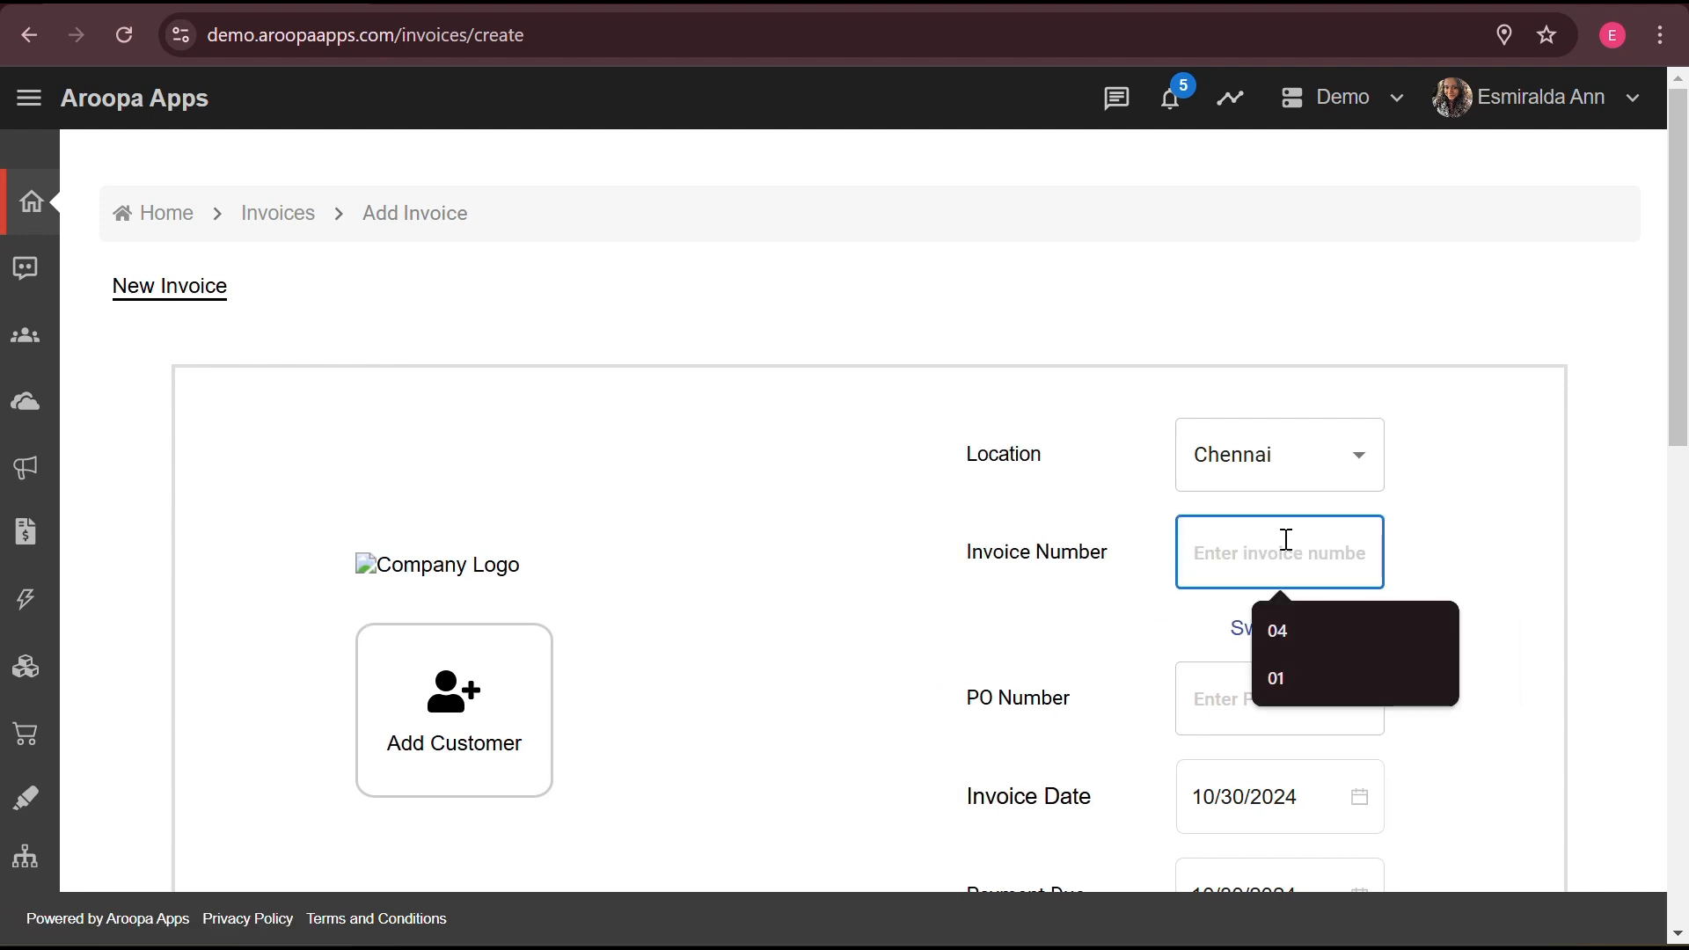
pyautogui.write('01')
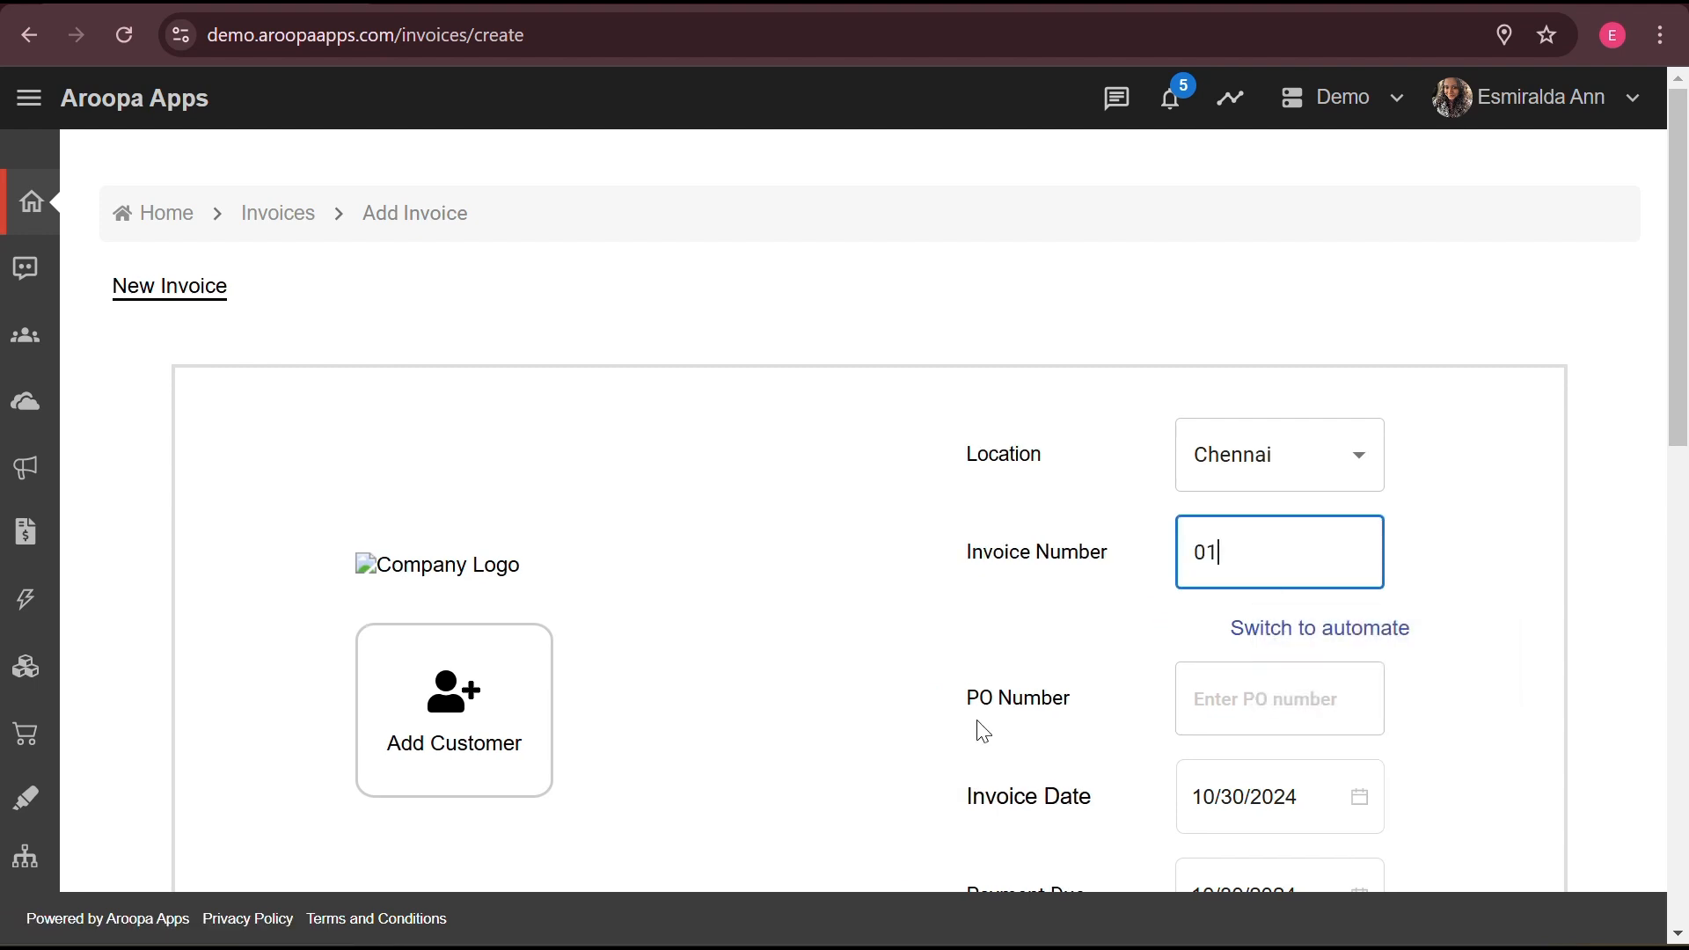
# - Check the invoice and payment due dates, both 10/30/2024
pyautogui.scroll(-2, 977, 728)
pyautogui.click(1367, 629)
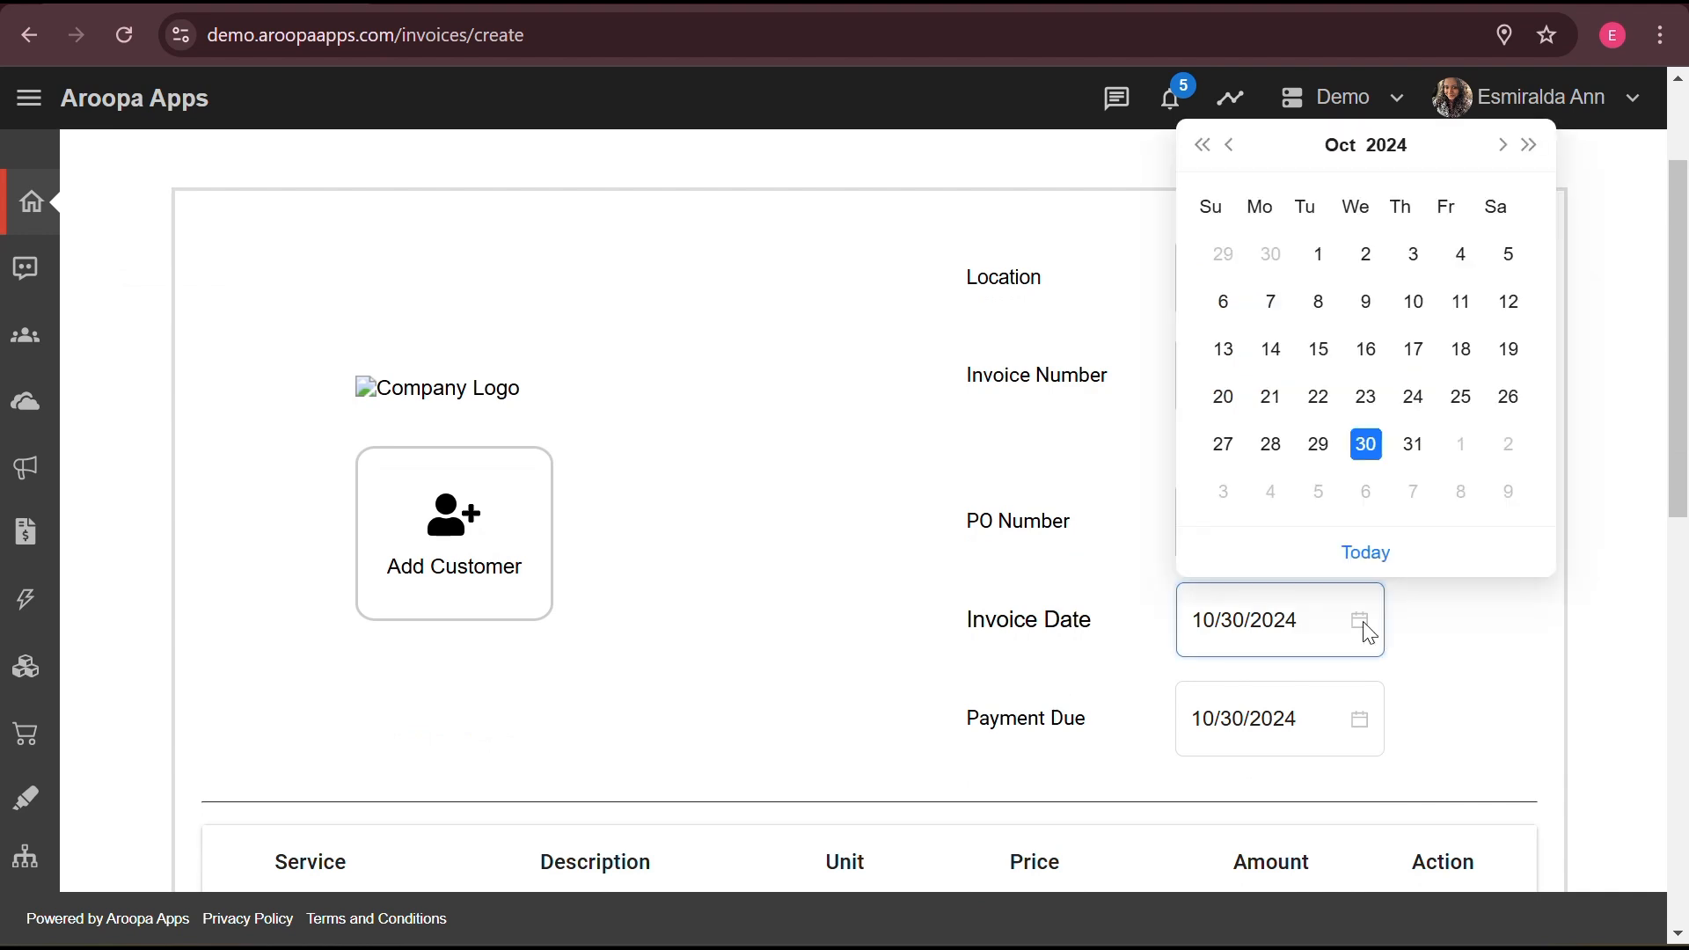
pyautogui.click(1360, 729)
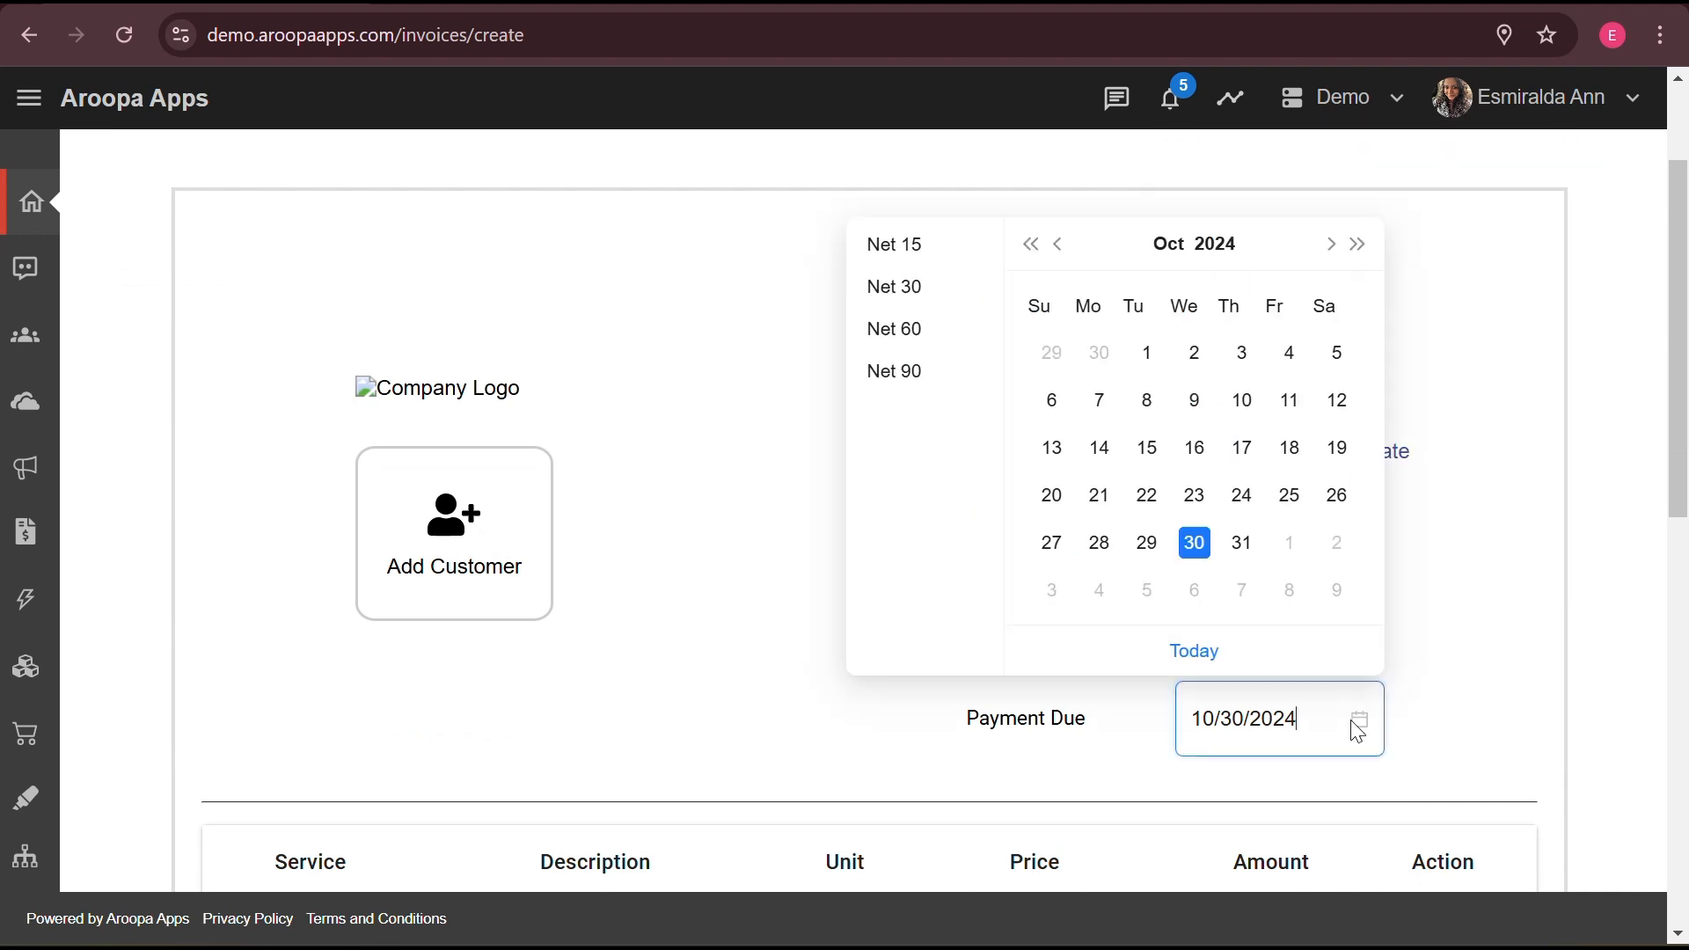
pyautogui.click(757, 731)
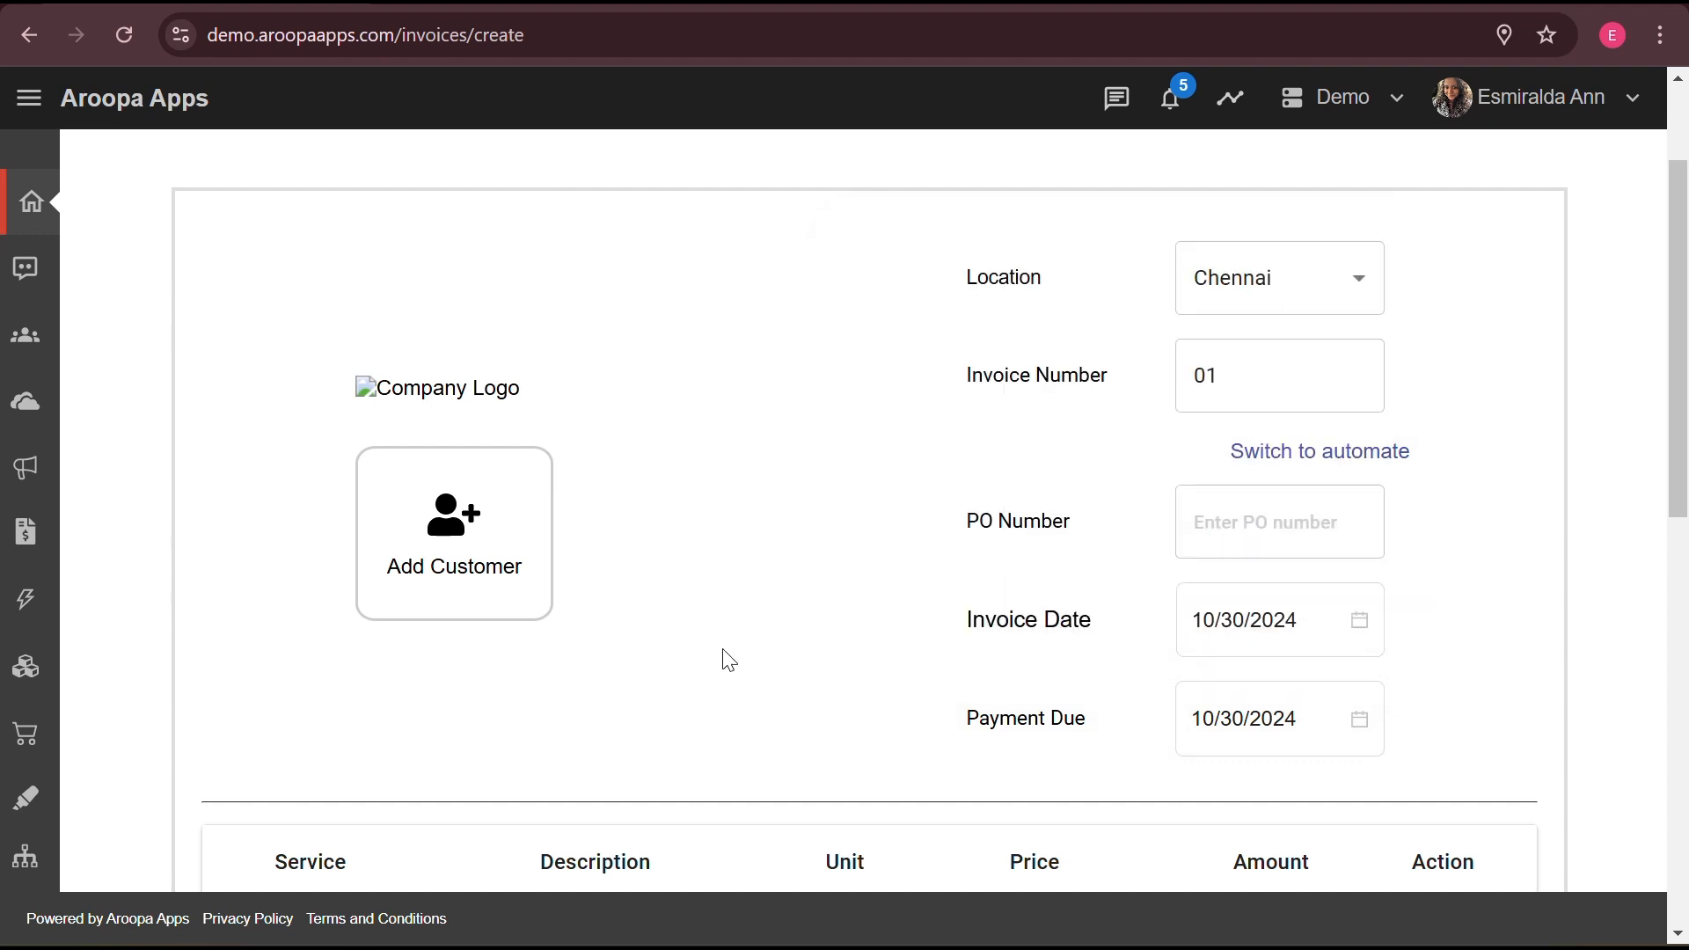
pyautogui.click(444, 550)
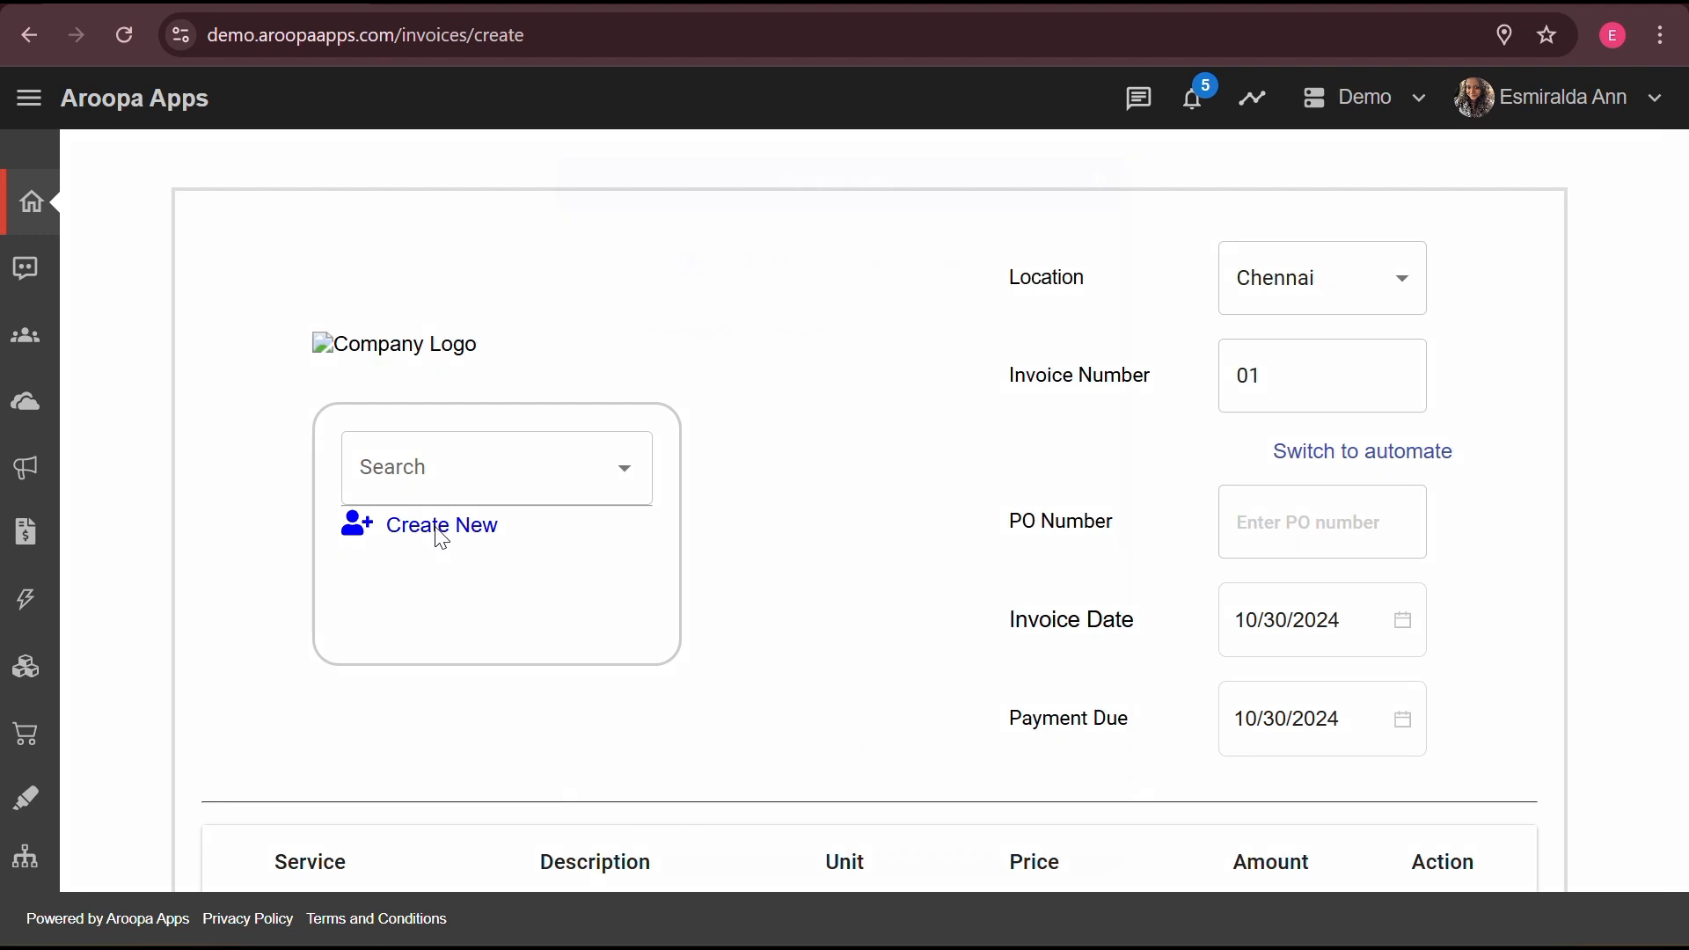
# - Open the new-customer form, switch the contact type to Company, then close it
pyautogui.click(442, 527)
pyautogui.click(862, 263)
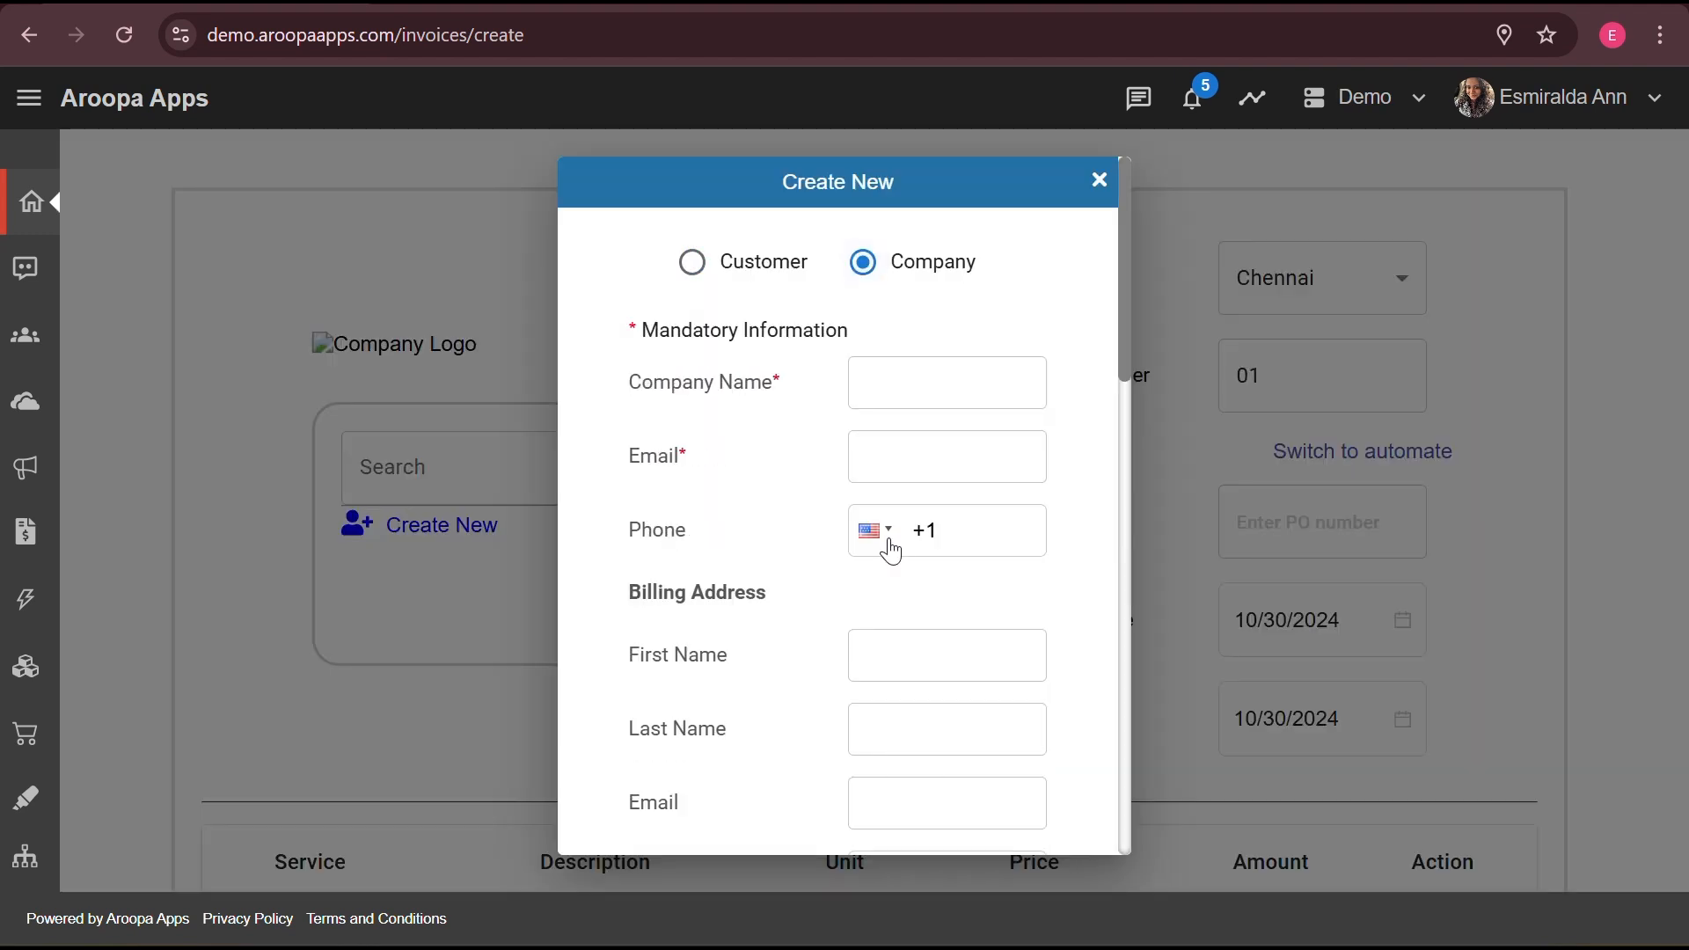
pyautogui.scroll(-4, 891, 550)
pyautogui.scroll(-10, 891, 549)
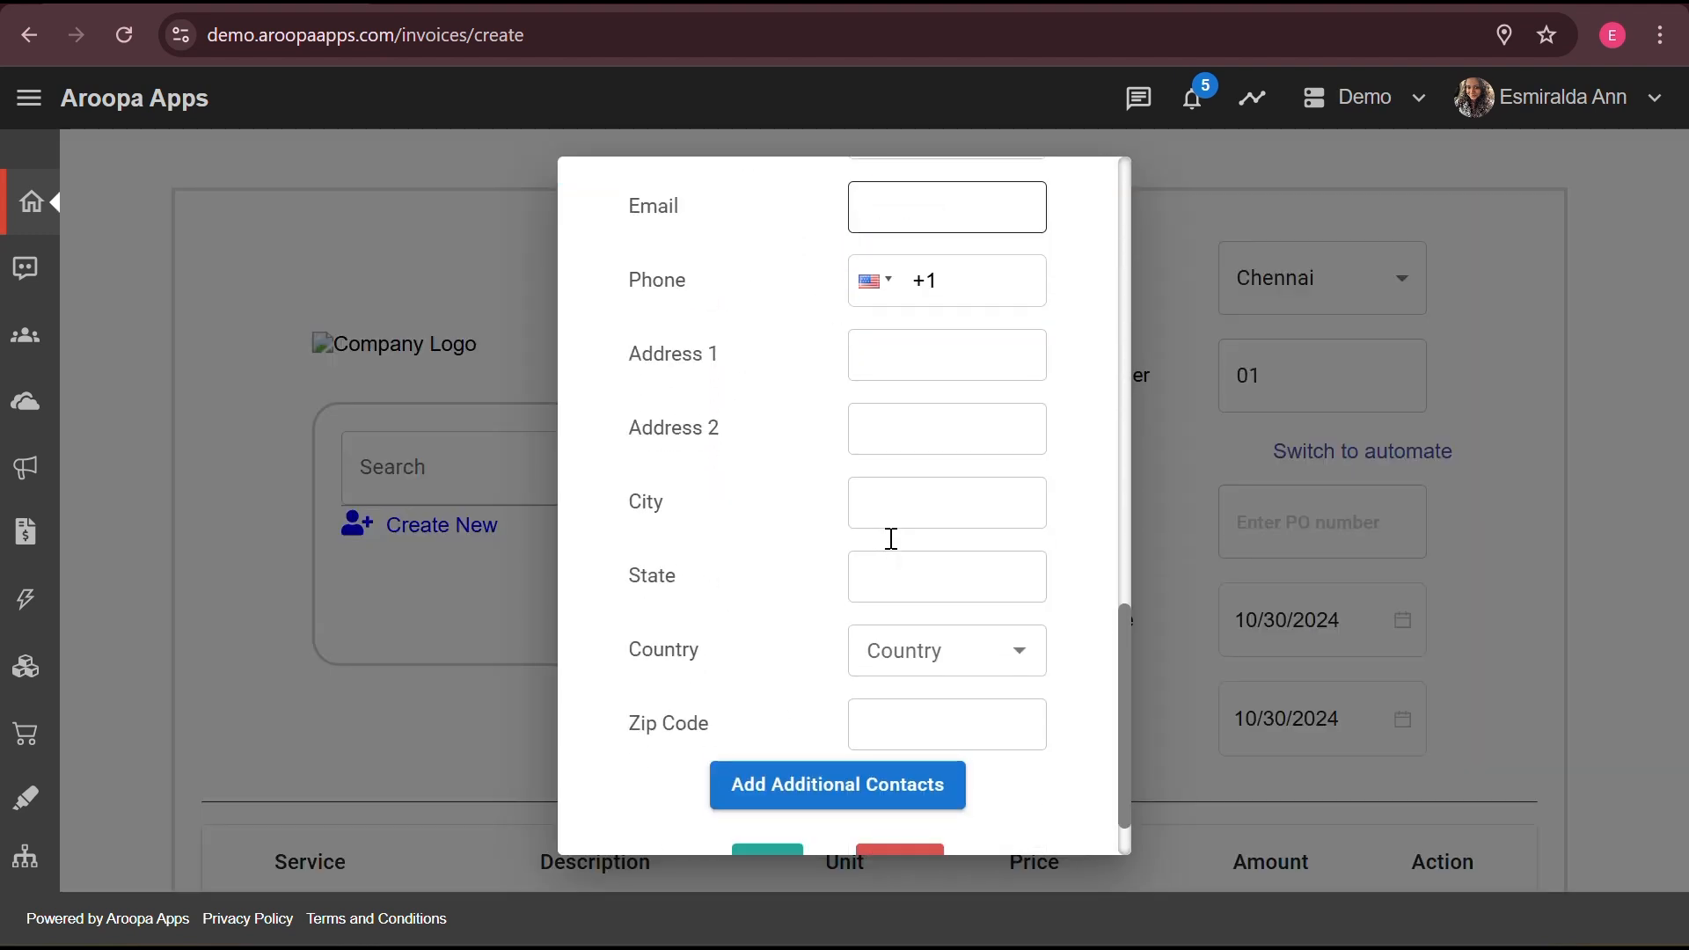
pyautogui.scroll(-2, 896, 550)
pyautogui.click(765, 790)
# - Search 'Ar' to select Aroopa Demo as customer and add an empty line-item row
pyautogui.click(539, 463)
pyautogui.write('Ar')
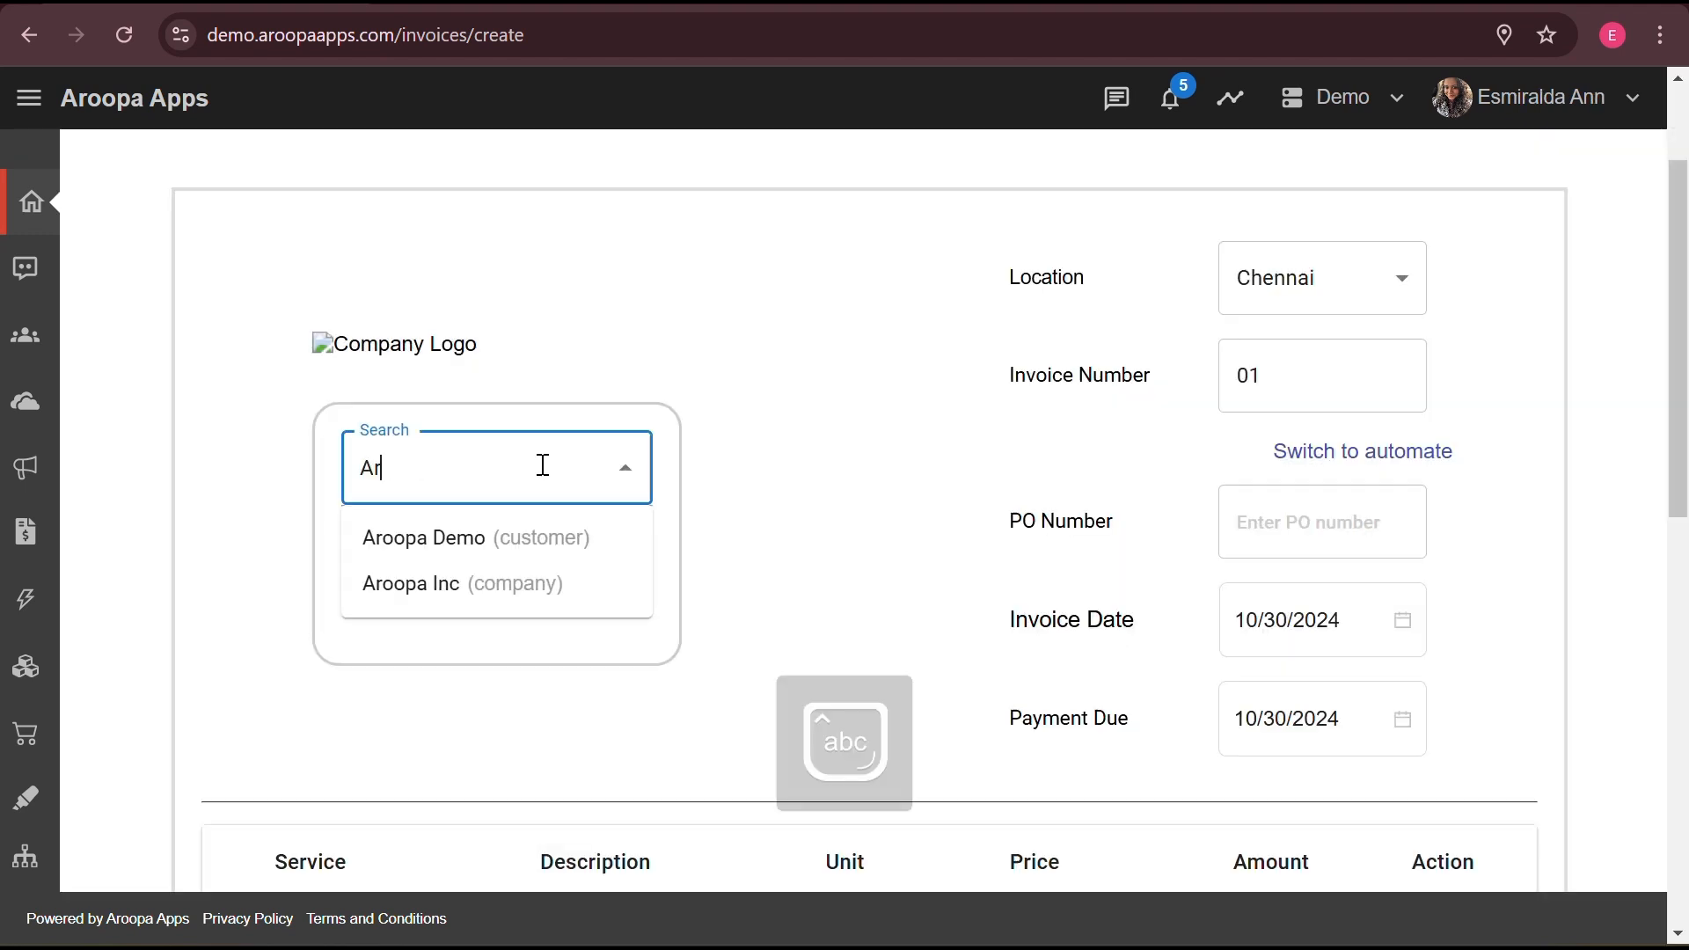
pyautogui.click(503, 540)
pyautogui.scroll(-4, 853, 671)
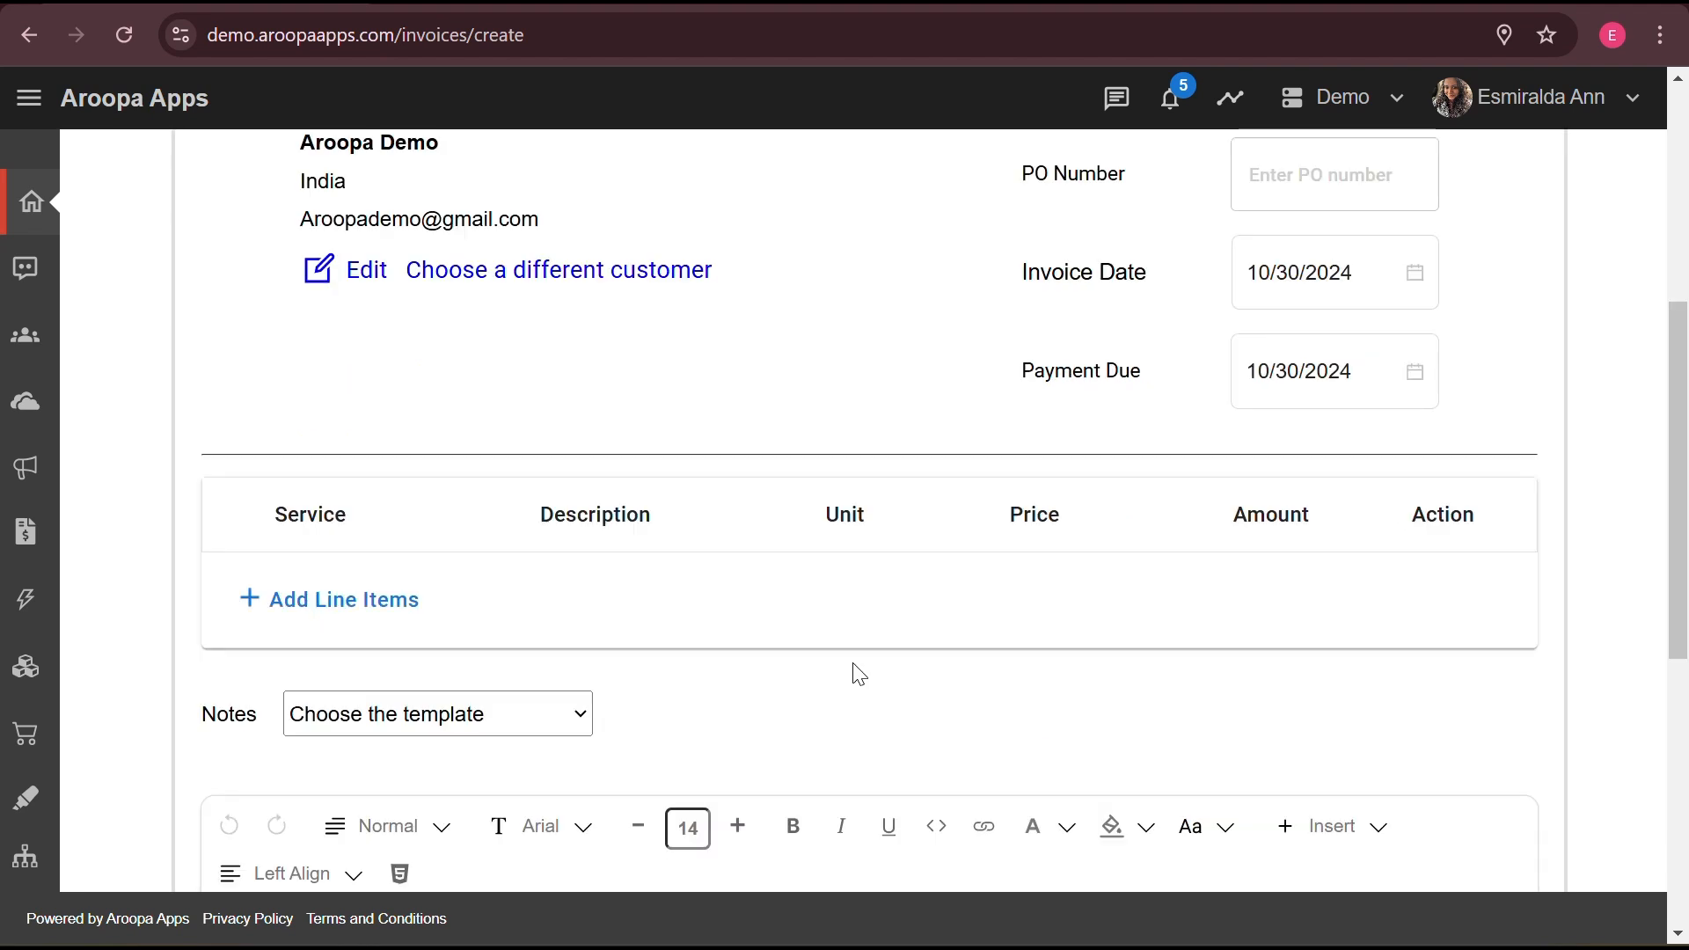
pyautogui.click(323, 603)
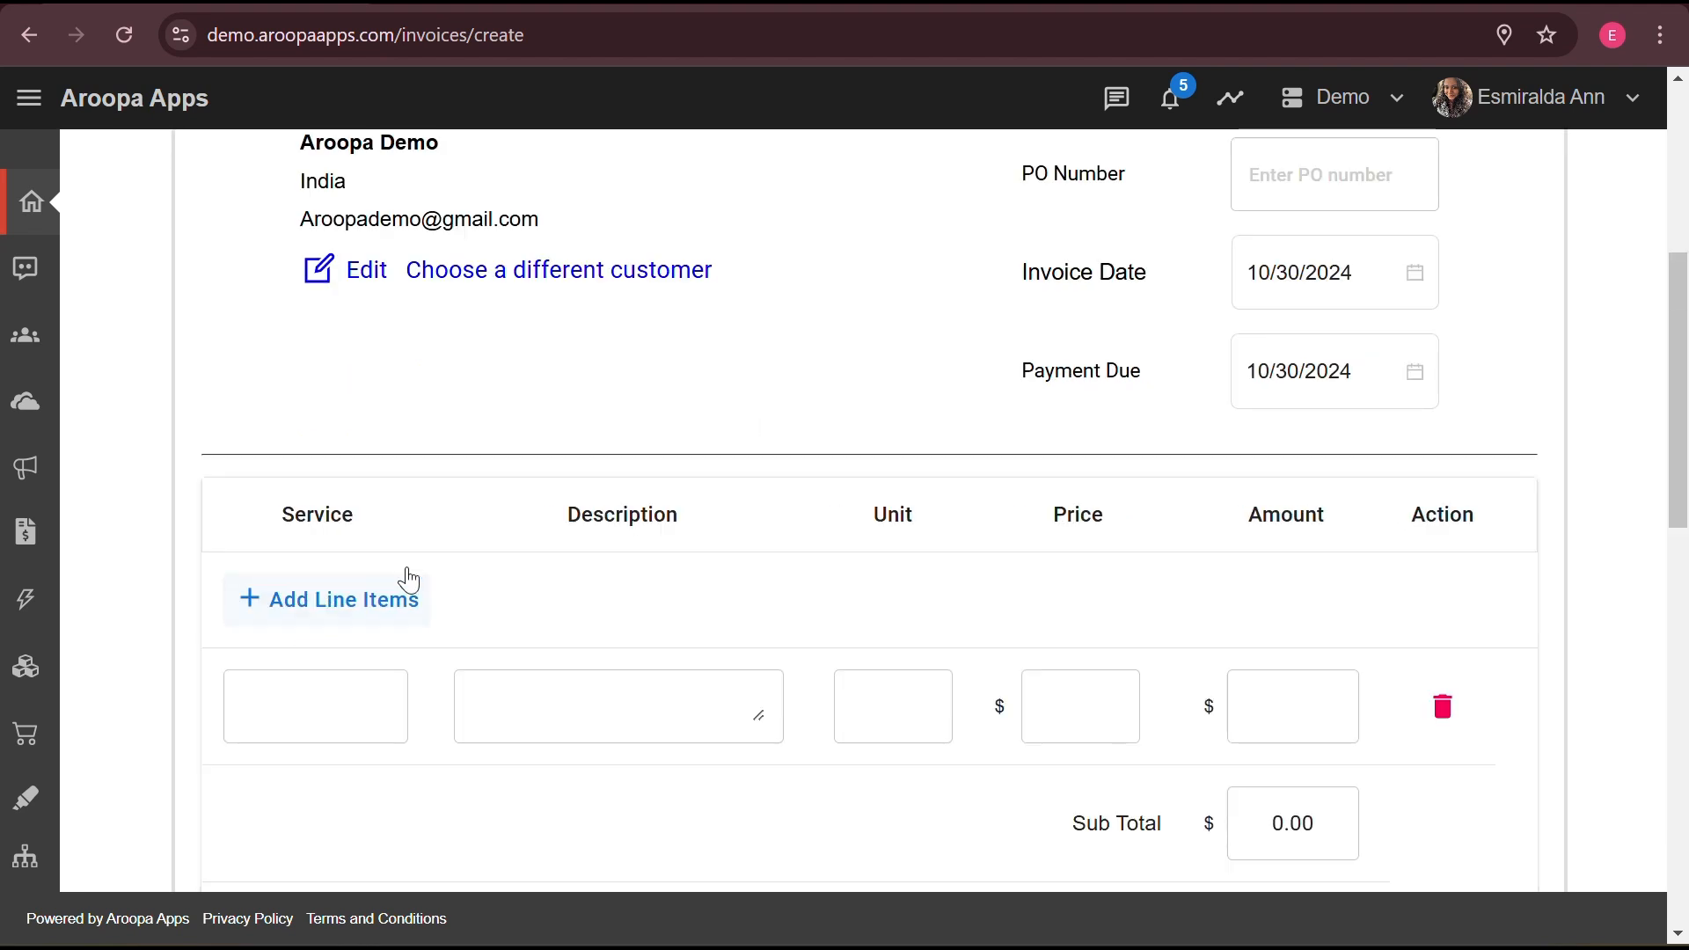
# - Fill the line item with service 'Demo', description 'Demo', unit 1 and price 1000
pyautogui.scroll(-4, 637, 580)
pyautogui.click(260, 353)
pyautogui.click(321, 330)
pyautogui.write('Demo')
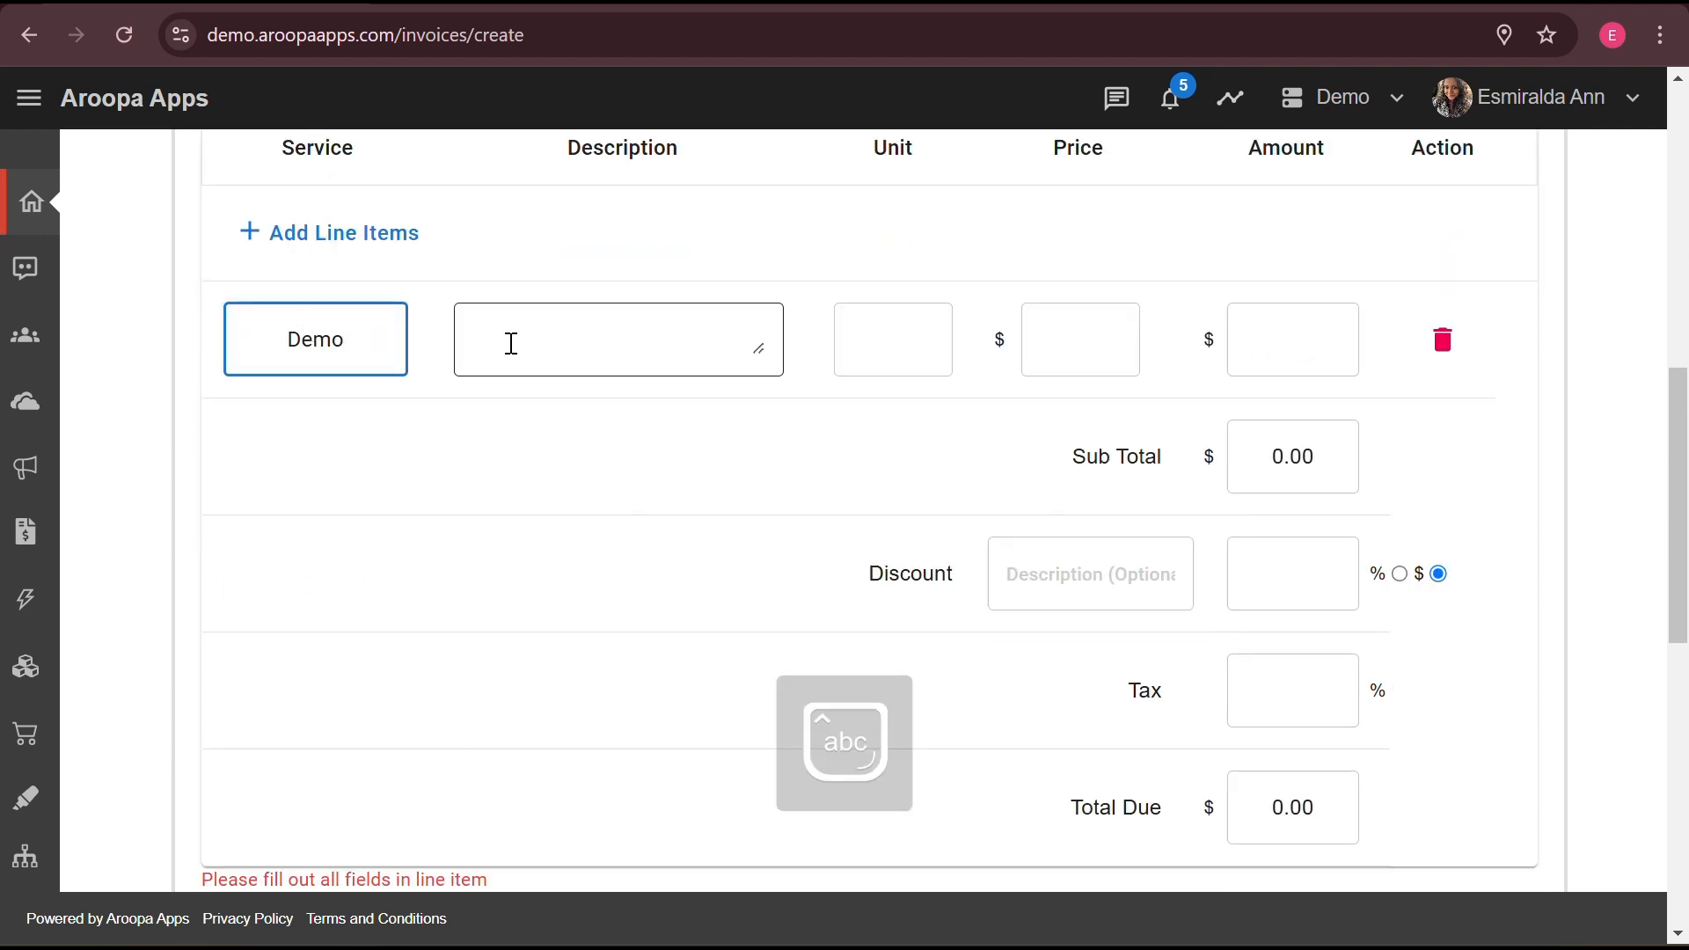
pyautogui.click(572, 353)
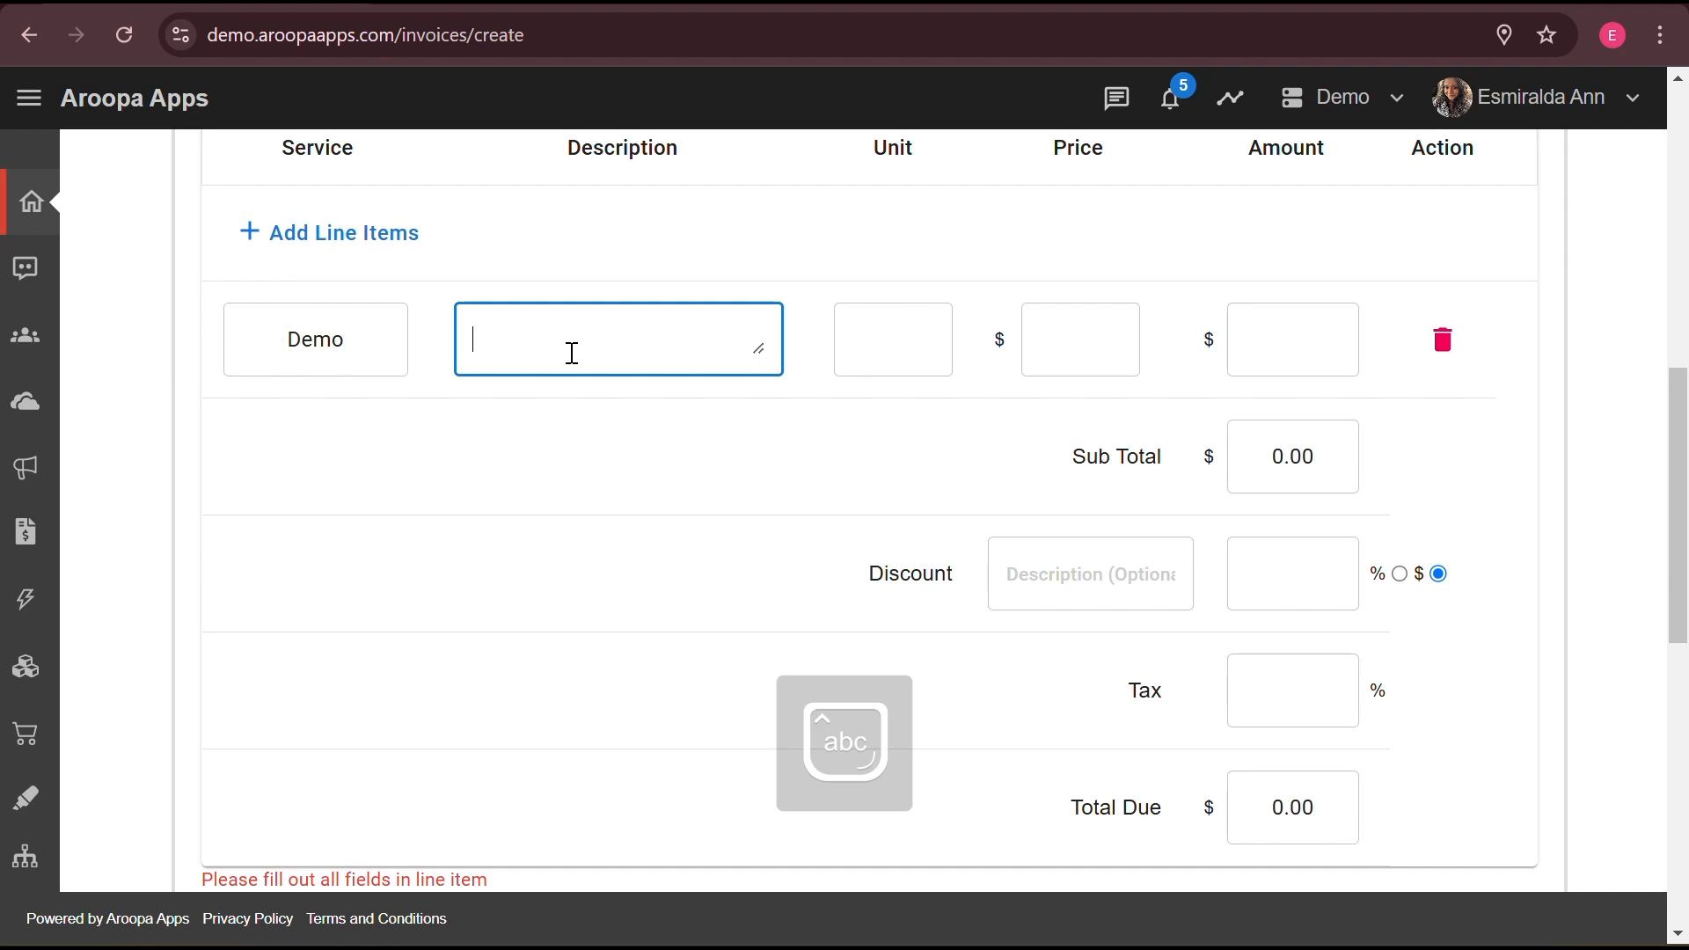
pyautogui.write('Demo')
pyautogui.click(889, 337)
pyautogui.write('1')
pyautogui.click(1117, 340)
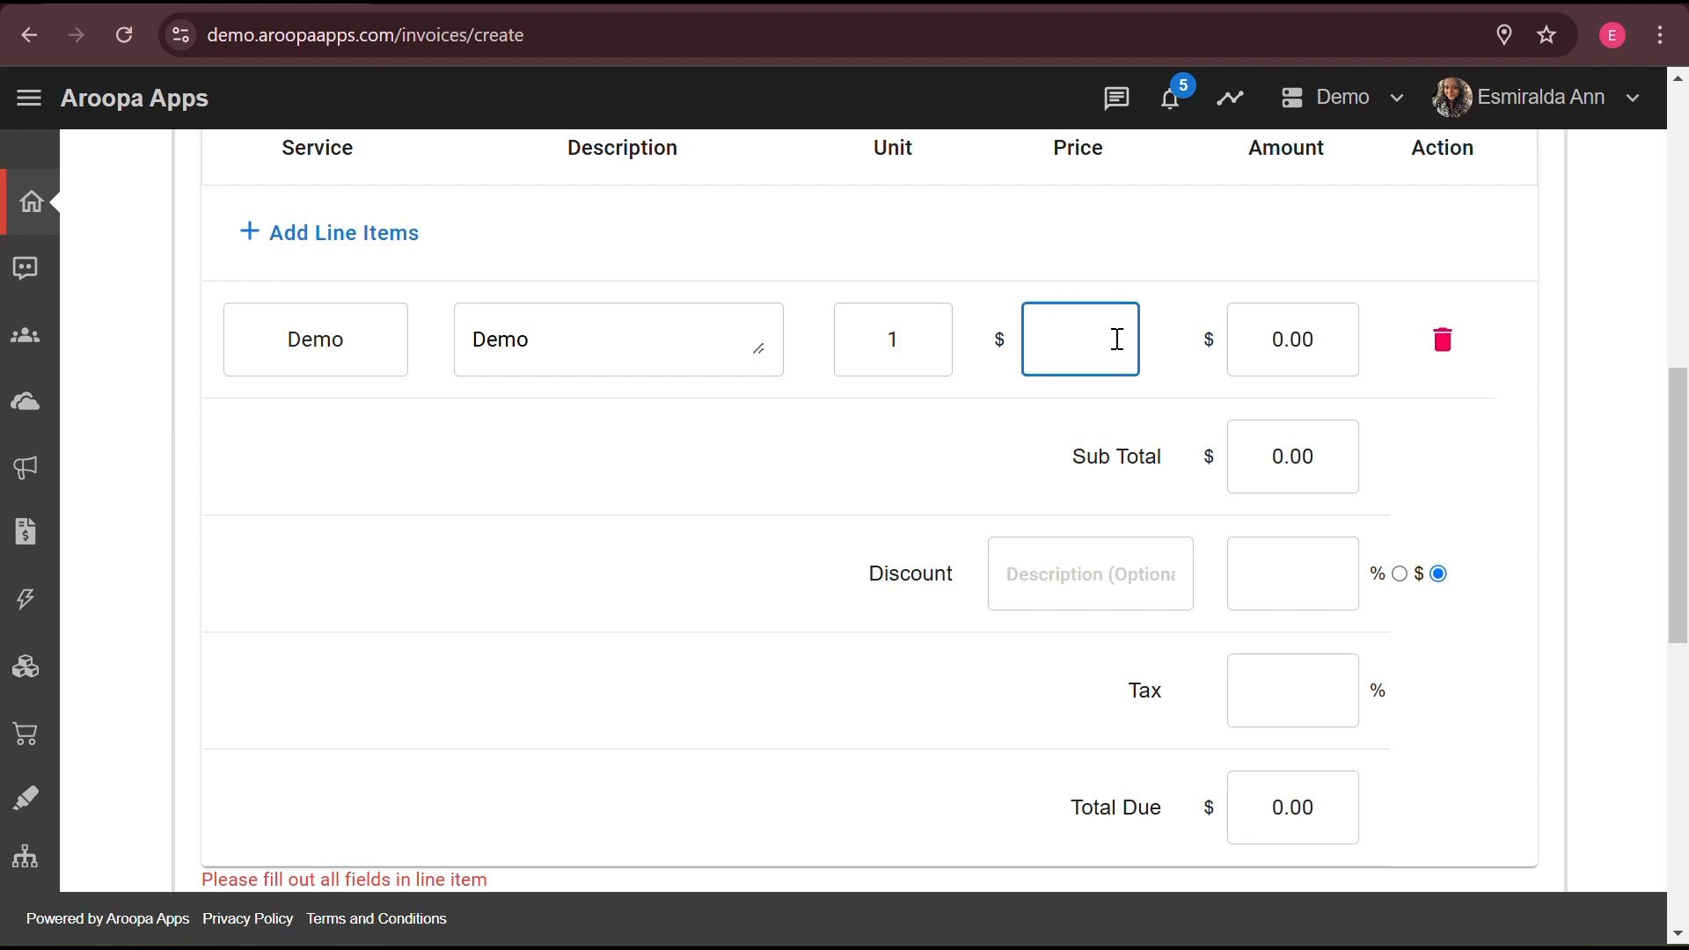
pyautogui.write('1000')
# - Re-edit the line item's unit count, leaving it at 1
pyautogui.click(913, 342)
pyautogui.press('BackSpace')
pyautogui.write('2')
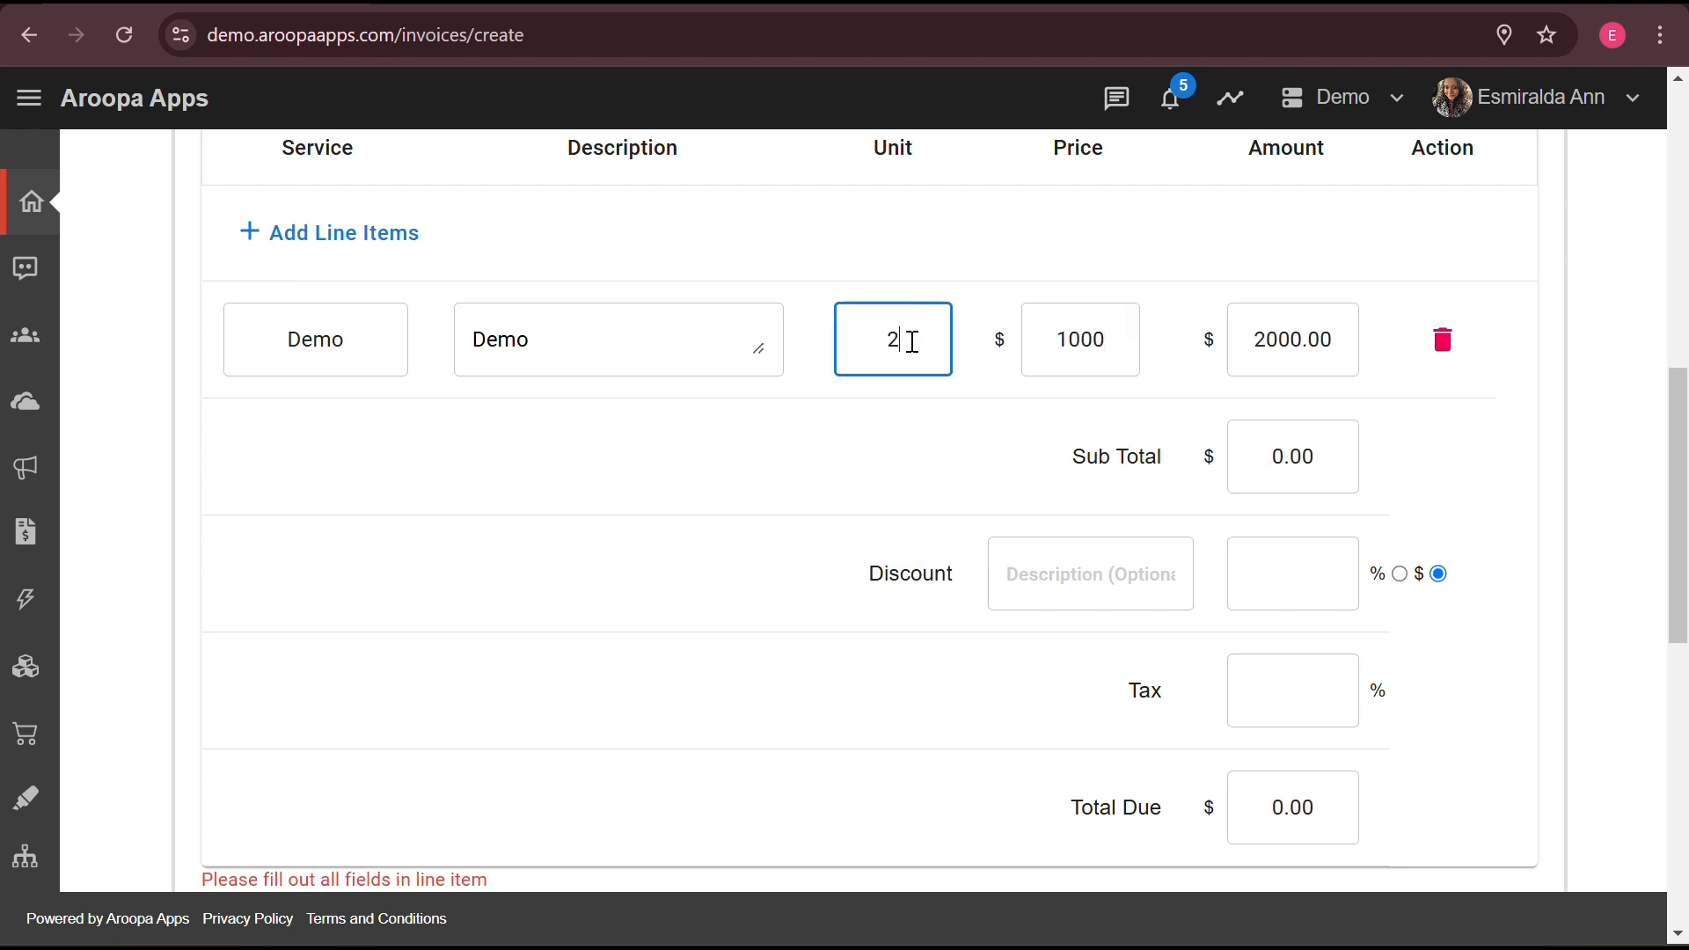
pyautogui.press('BackSpace')
pyautogui.write('1')
pyautogui.scroll(-2, 1082, 517)
# - Enter a discount of 10 and tax of 5%, giving Total Due 1039.50
pyautogui.click(1294, 393)
pyautogui.write('10')
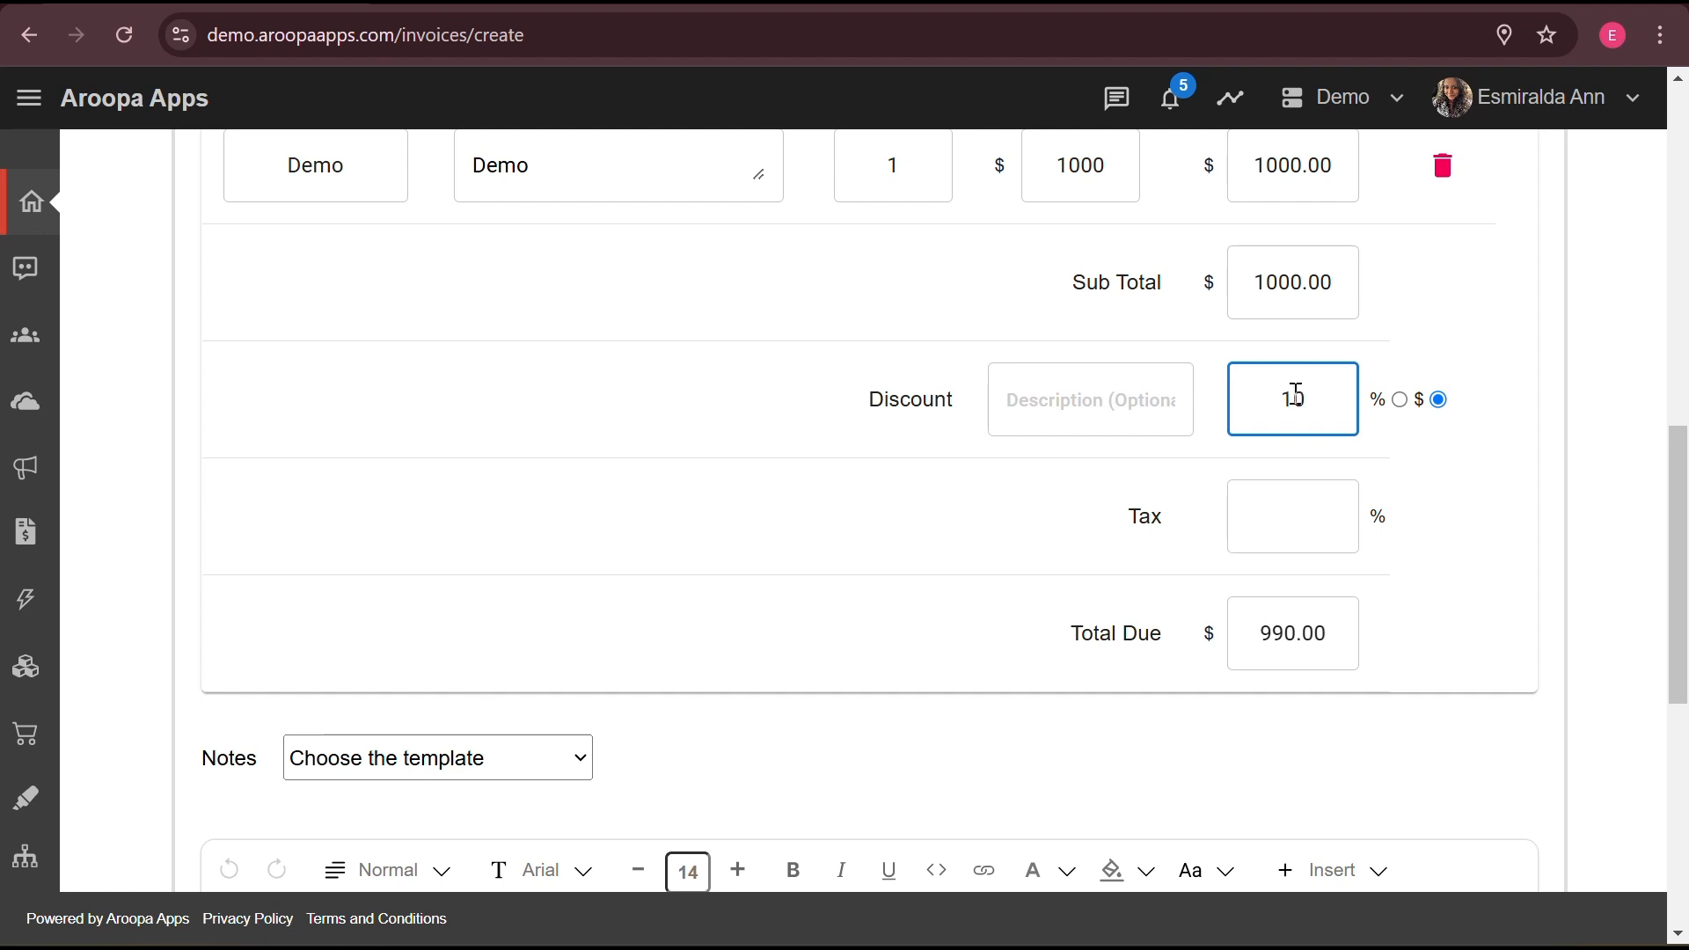
pyautogui.click(1317, 523)
pyautogui.write('5')
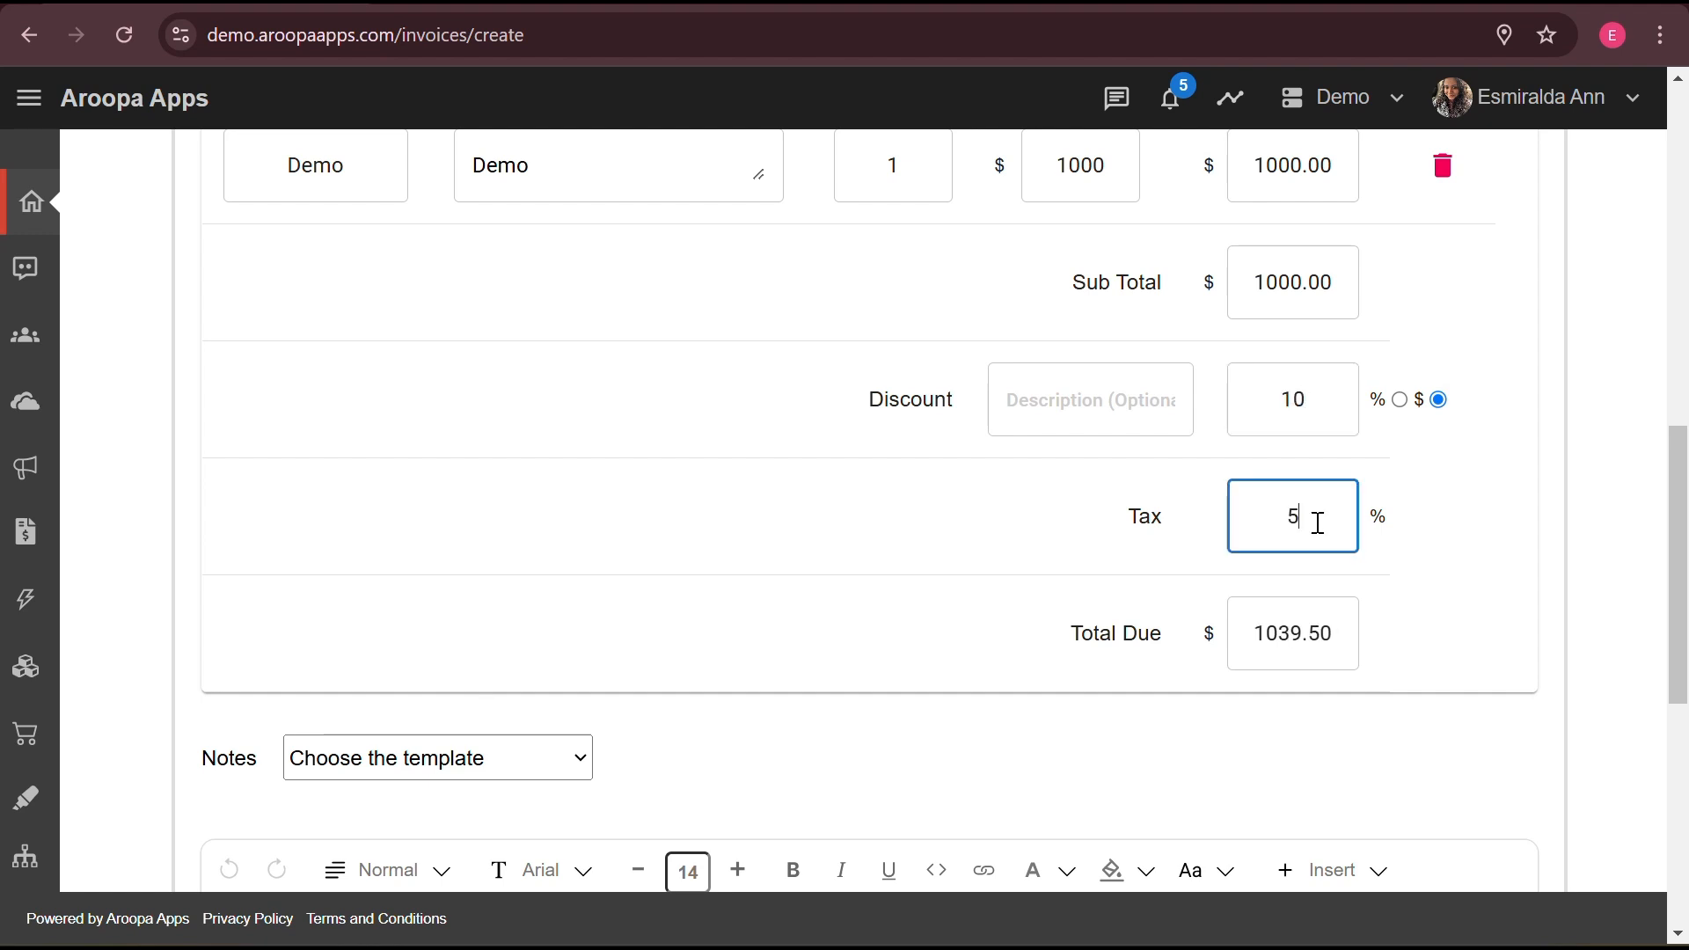
pyautogui.scroll(-3, 1153, 782)
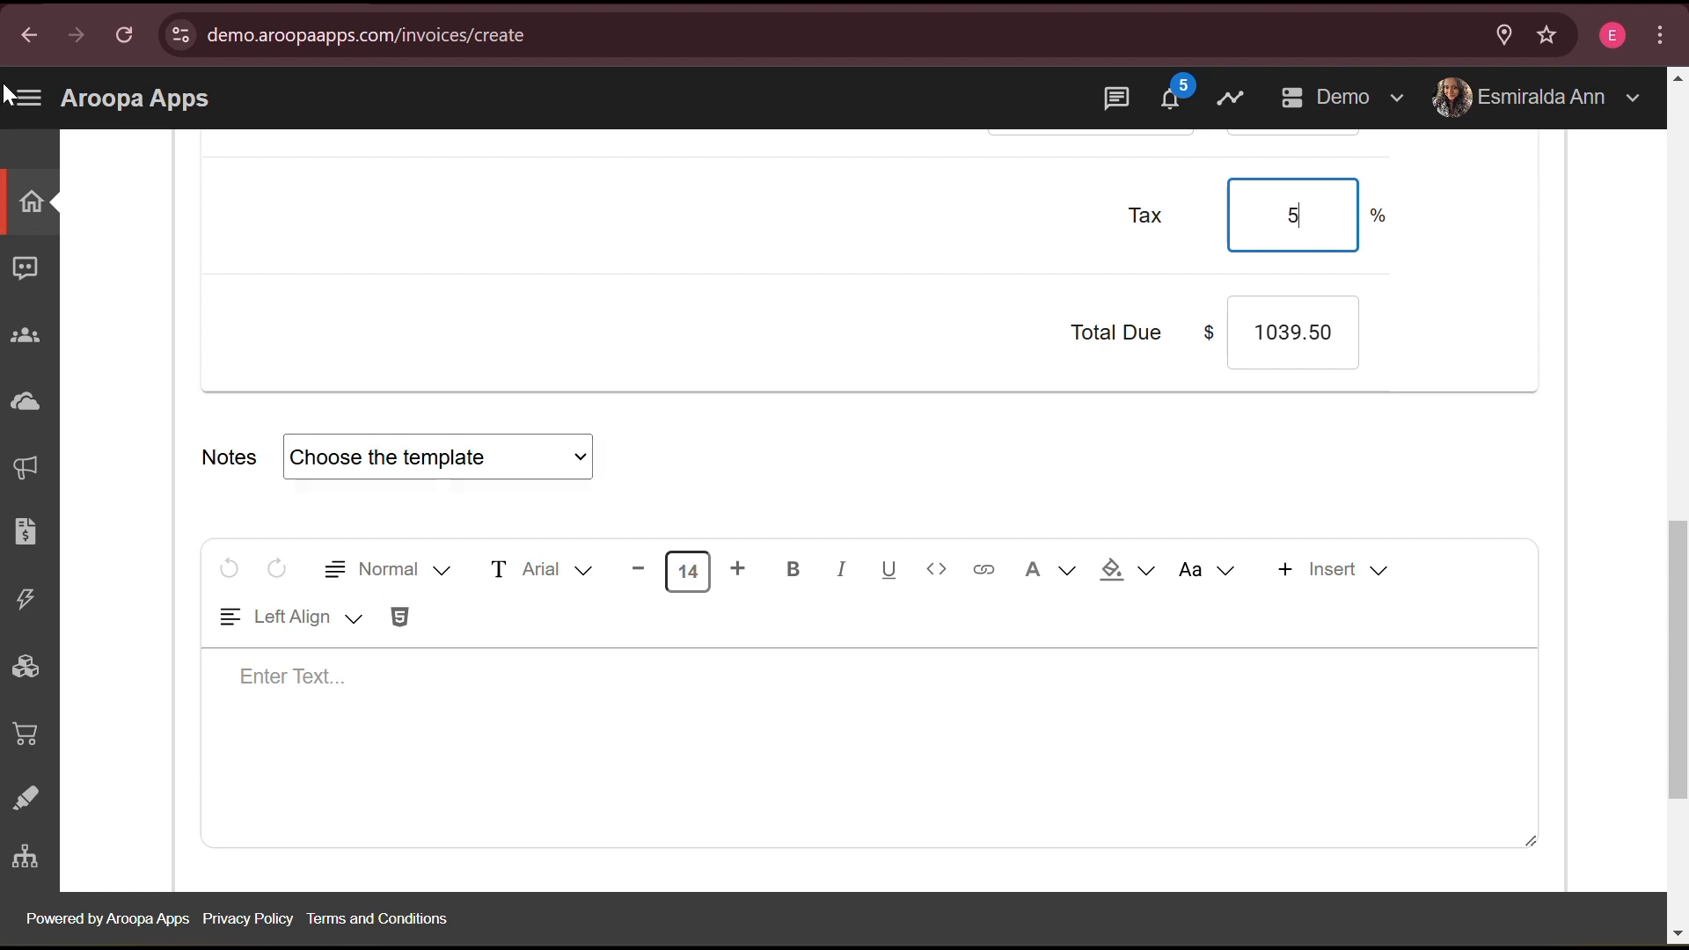
# - Go to Manage Templates under Settings in the side navigation
pyautogui.click(27, 97)
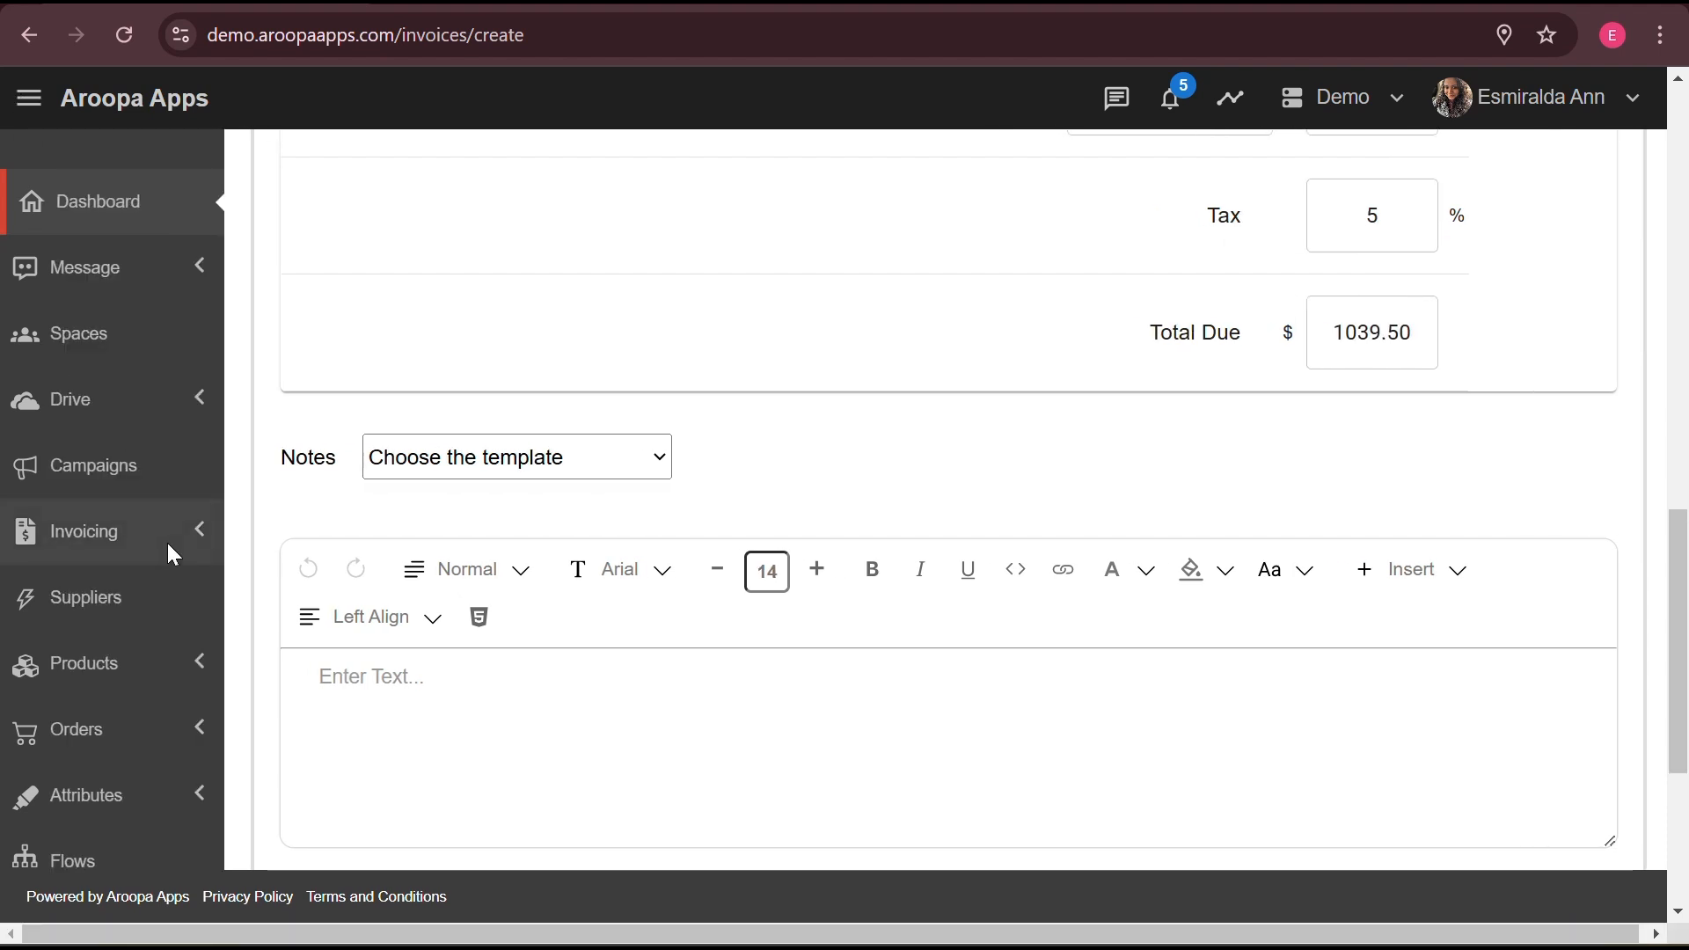
pyautogui.scroll(-5, 167, 542)
pyautogui.click(220, 457)
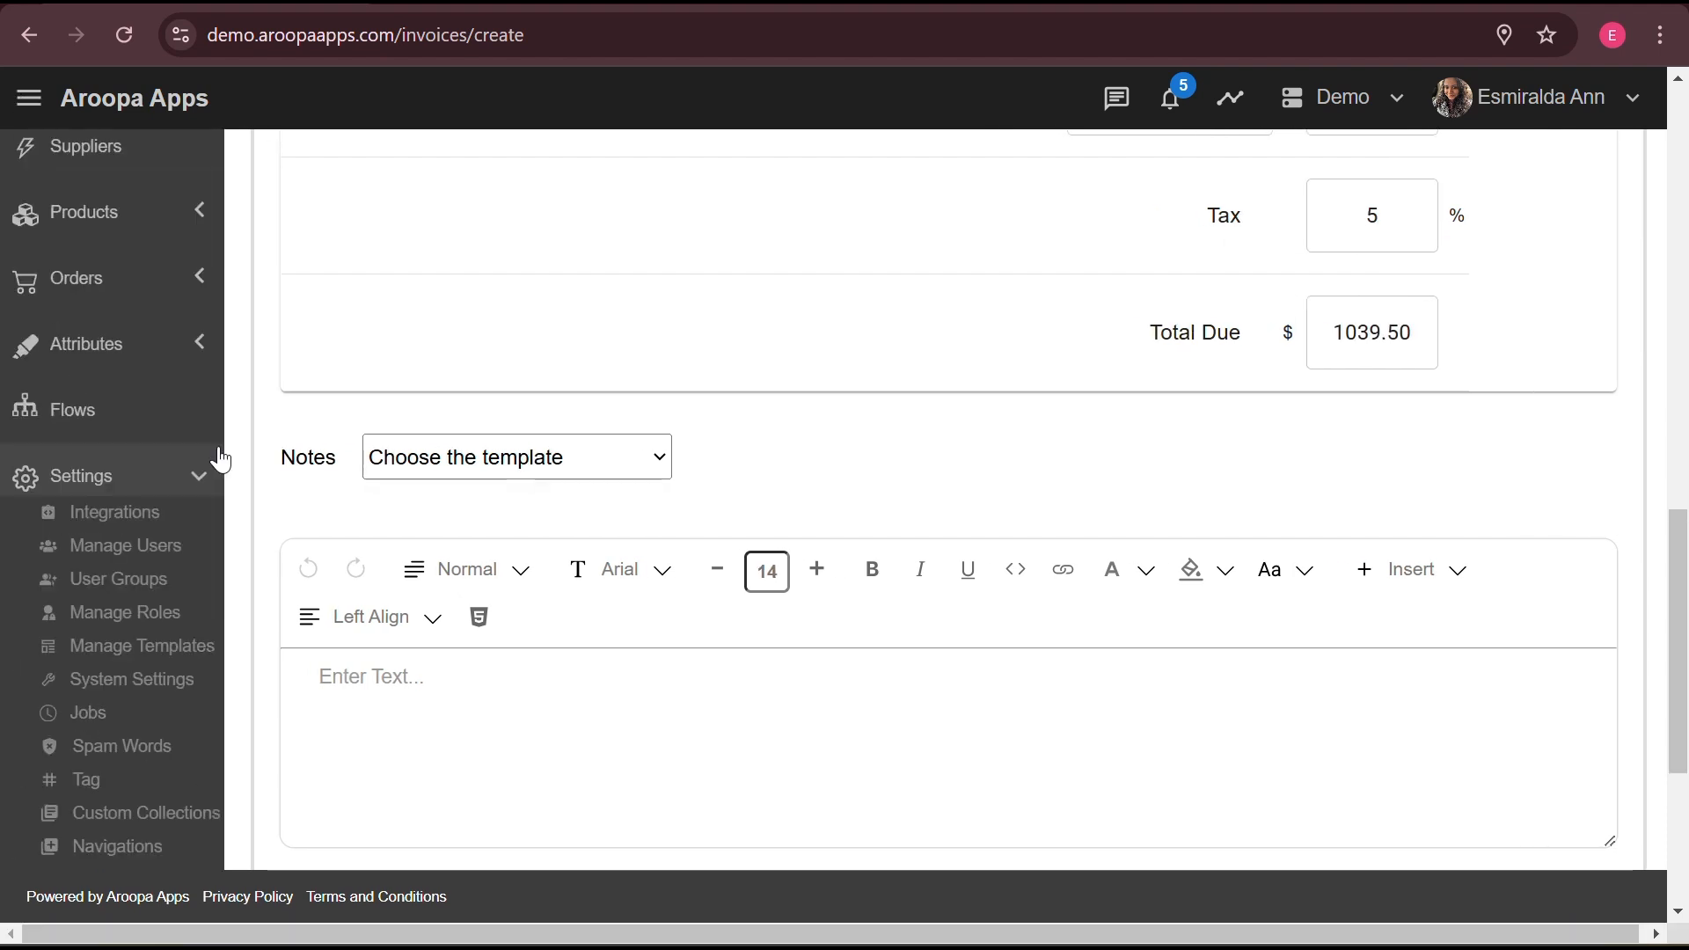
pyautogui.click(165, 658)
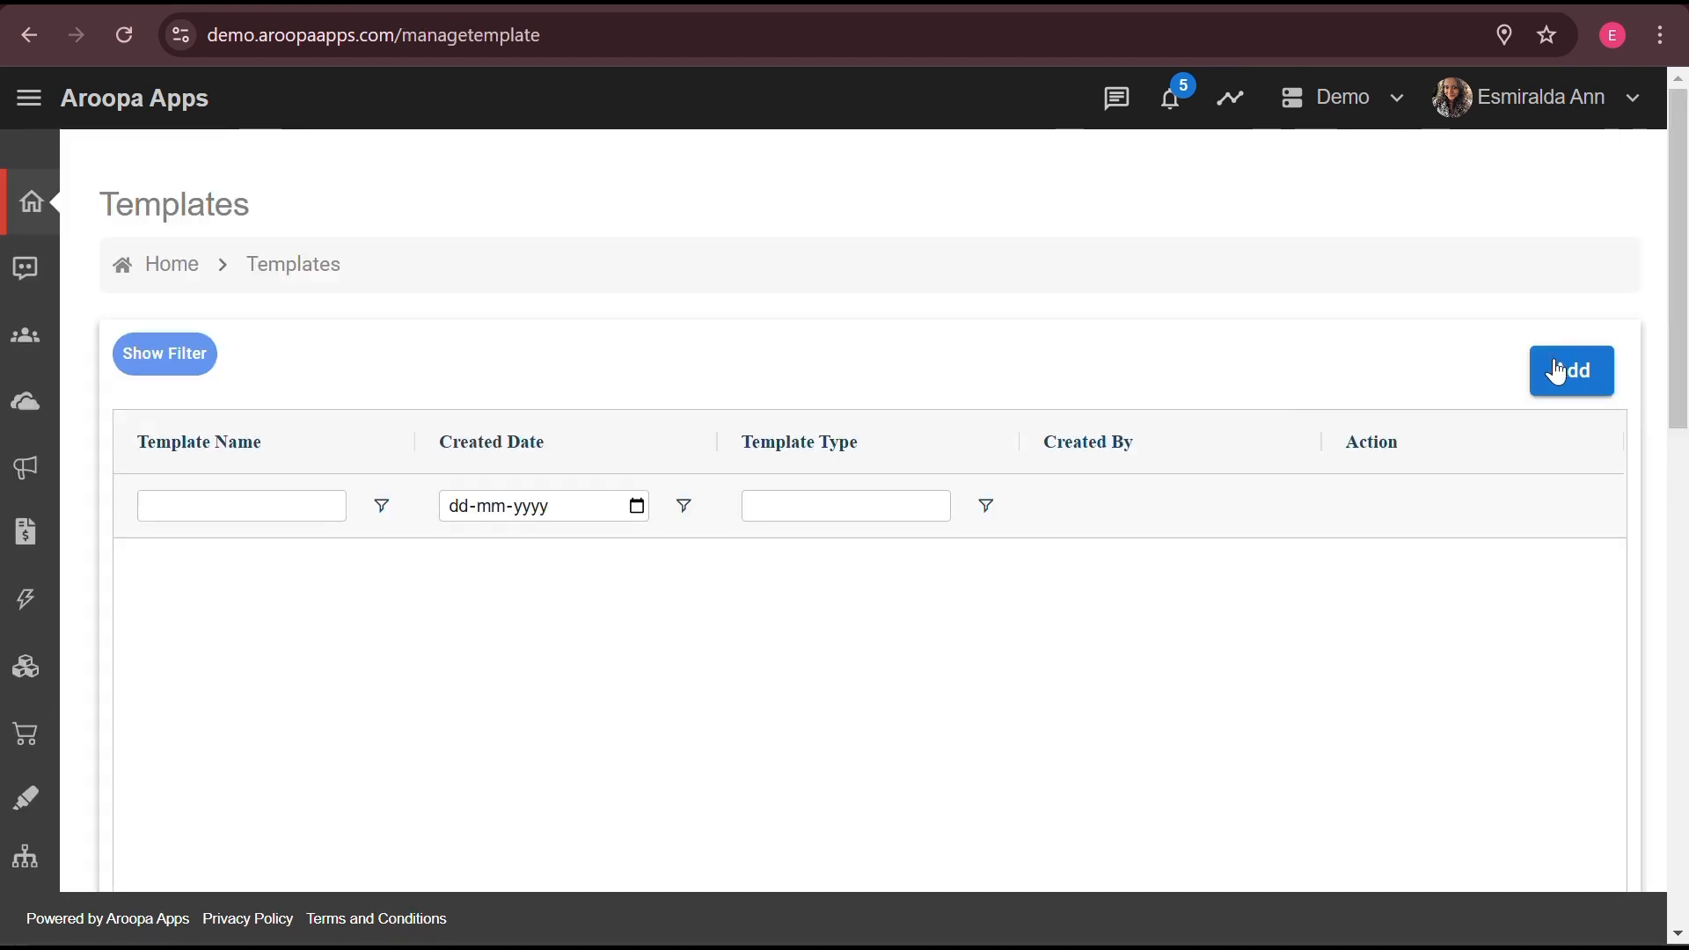
# - Create a template named 'Demo Invoice' of type Invoice Notes with text 'Test'
pyautogui.click(1579, 380)
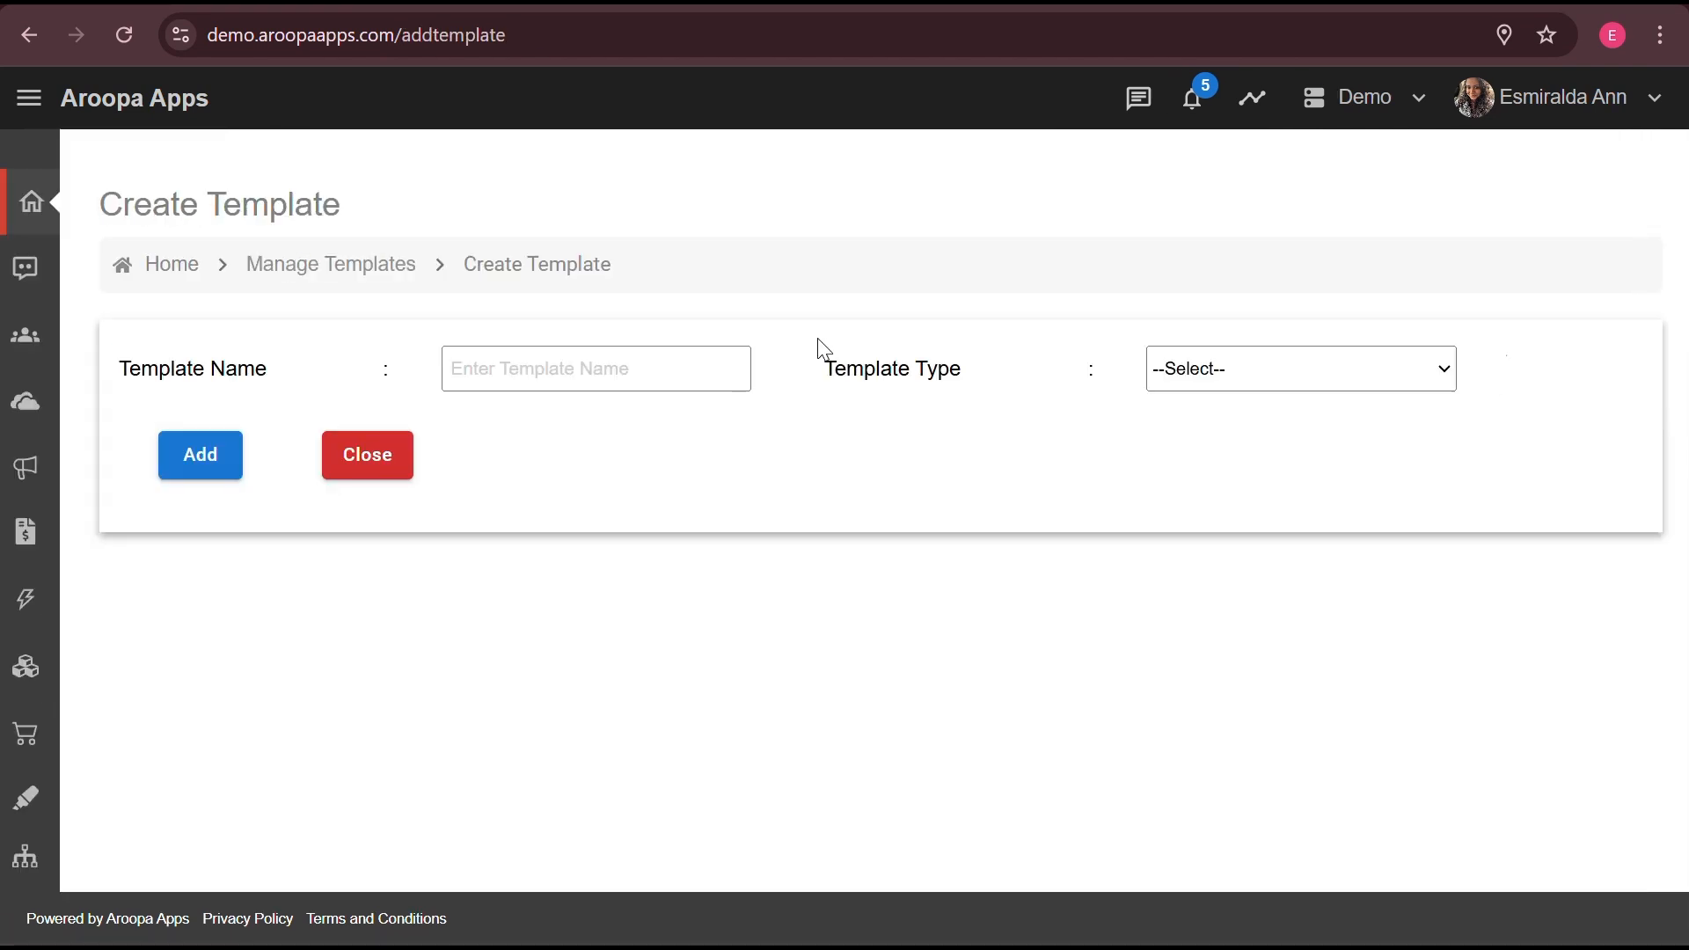
pyautogui.write('Demo Invoice')
pyautogui.click(1231, 387)
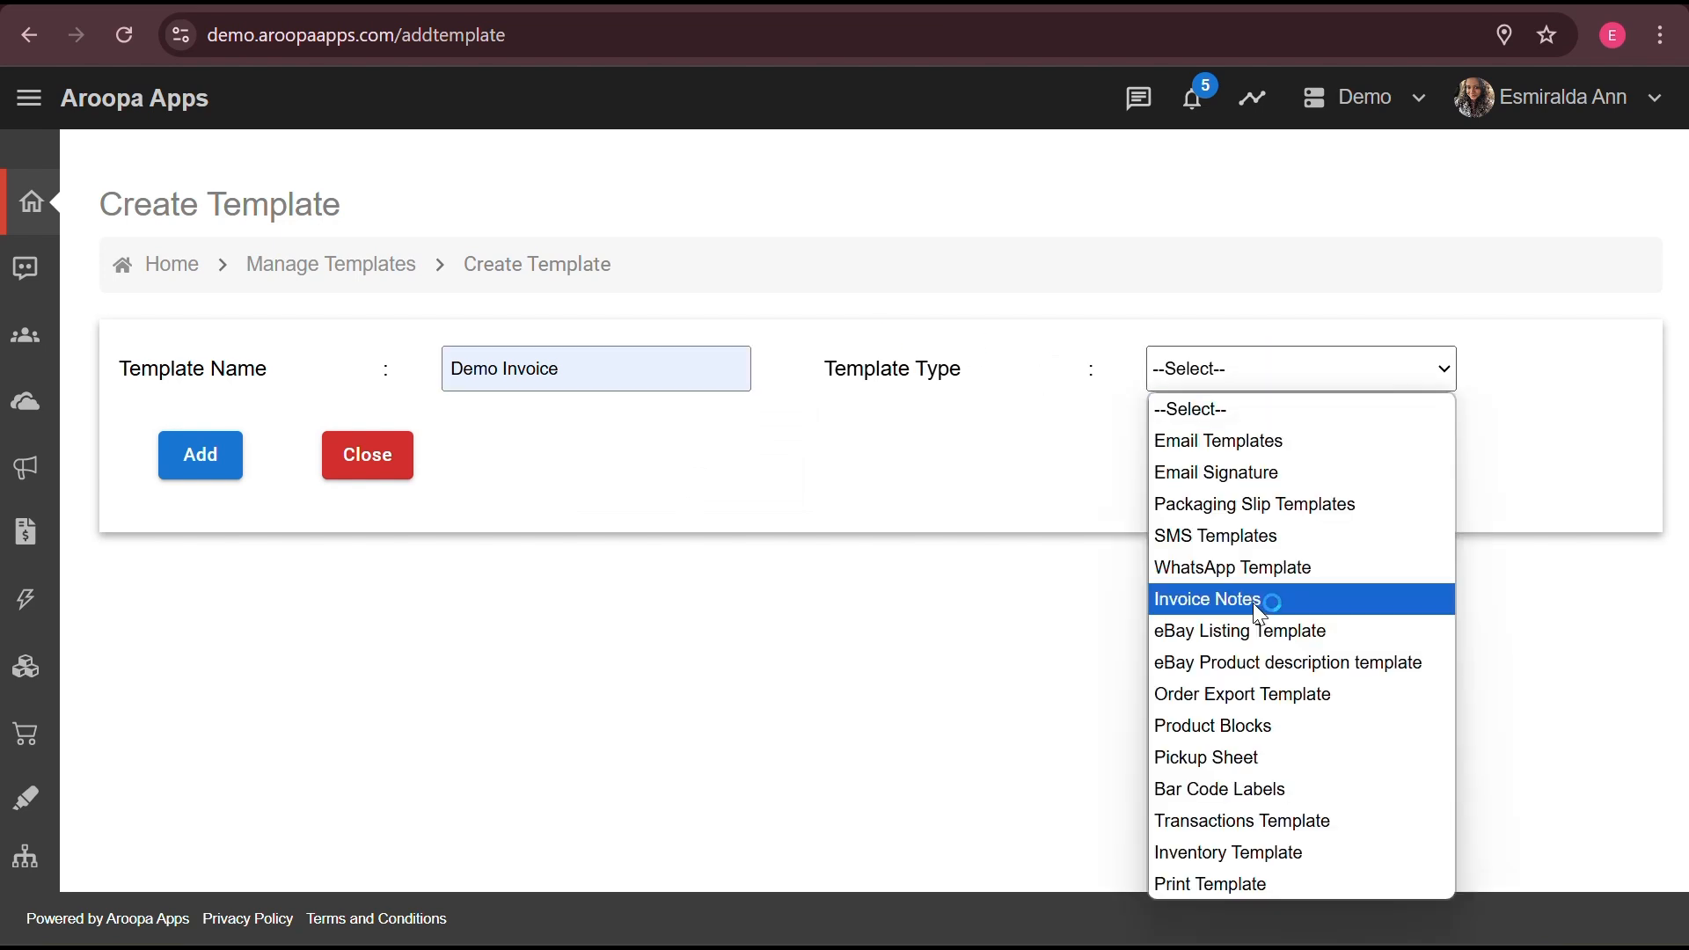
pyautogui.click(1252, 603)
pyautogui.write('Test')
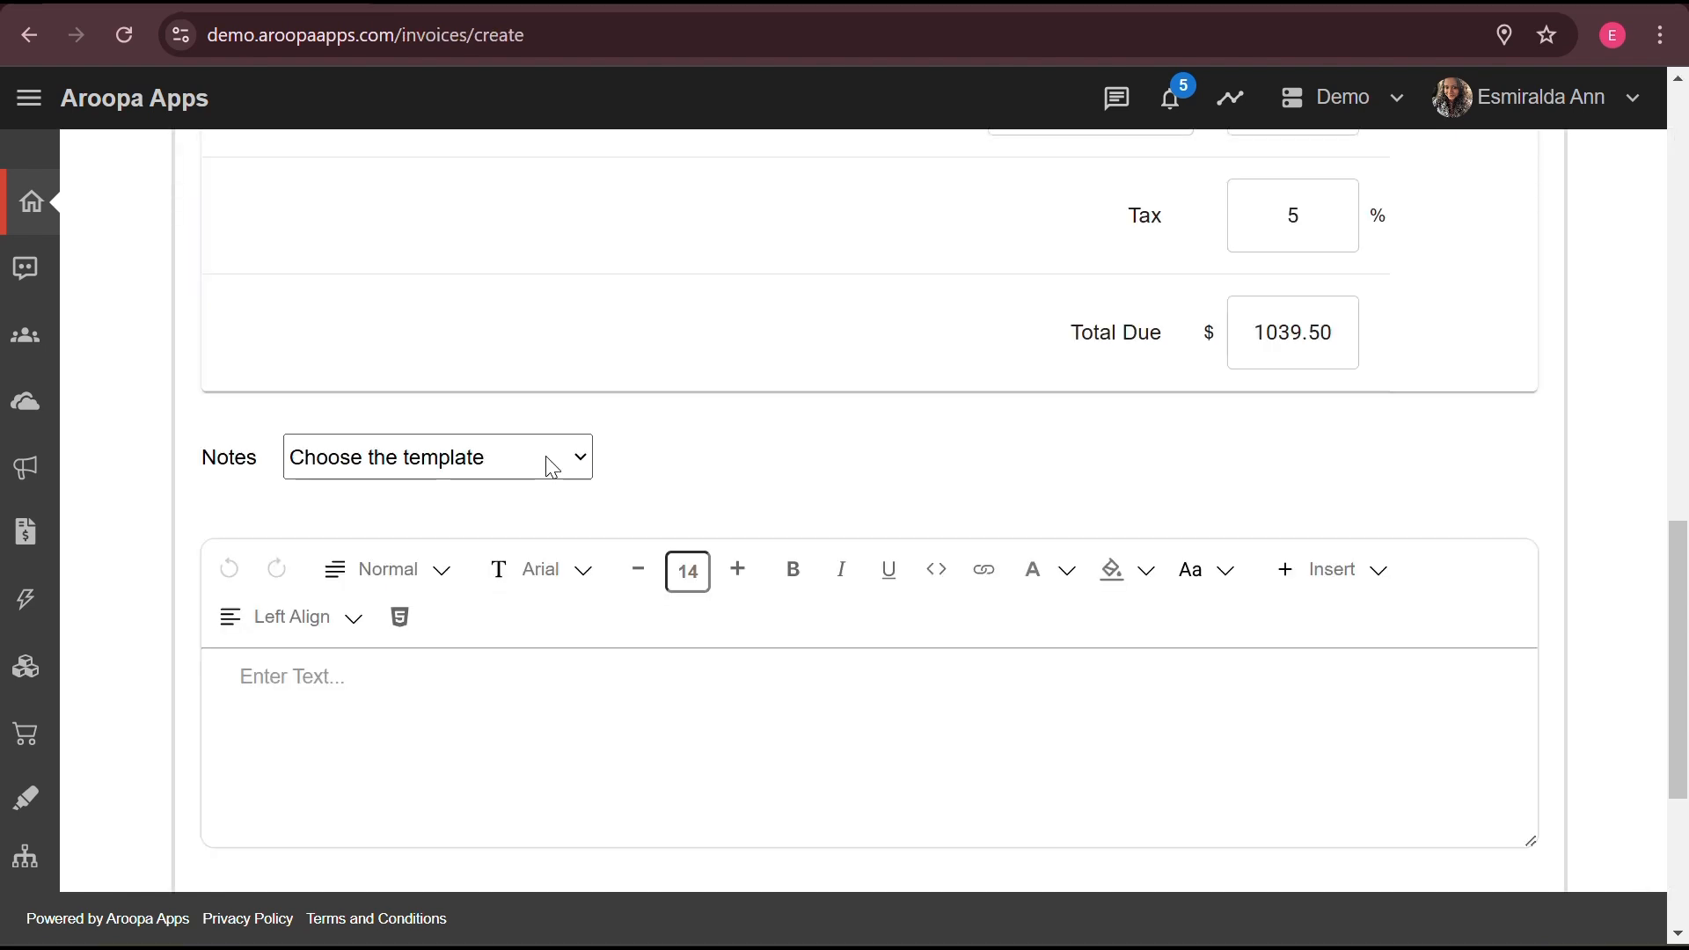
# - Apply the Demo Invoice notes template to the invoice and save it
pyautogui.click(552, 466)
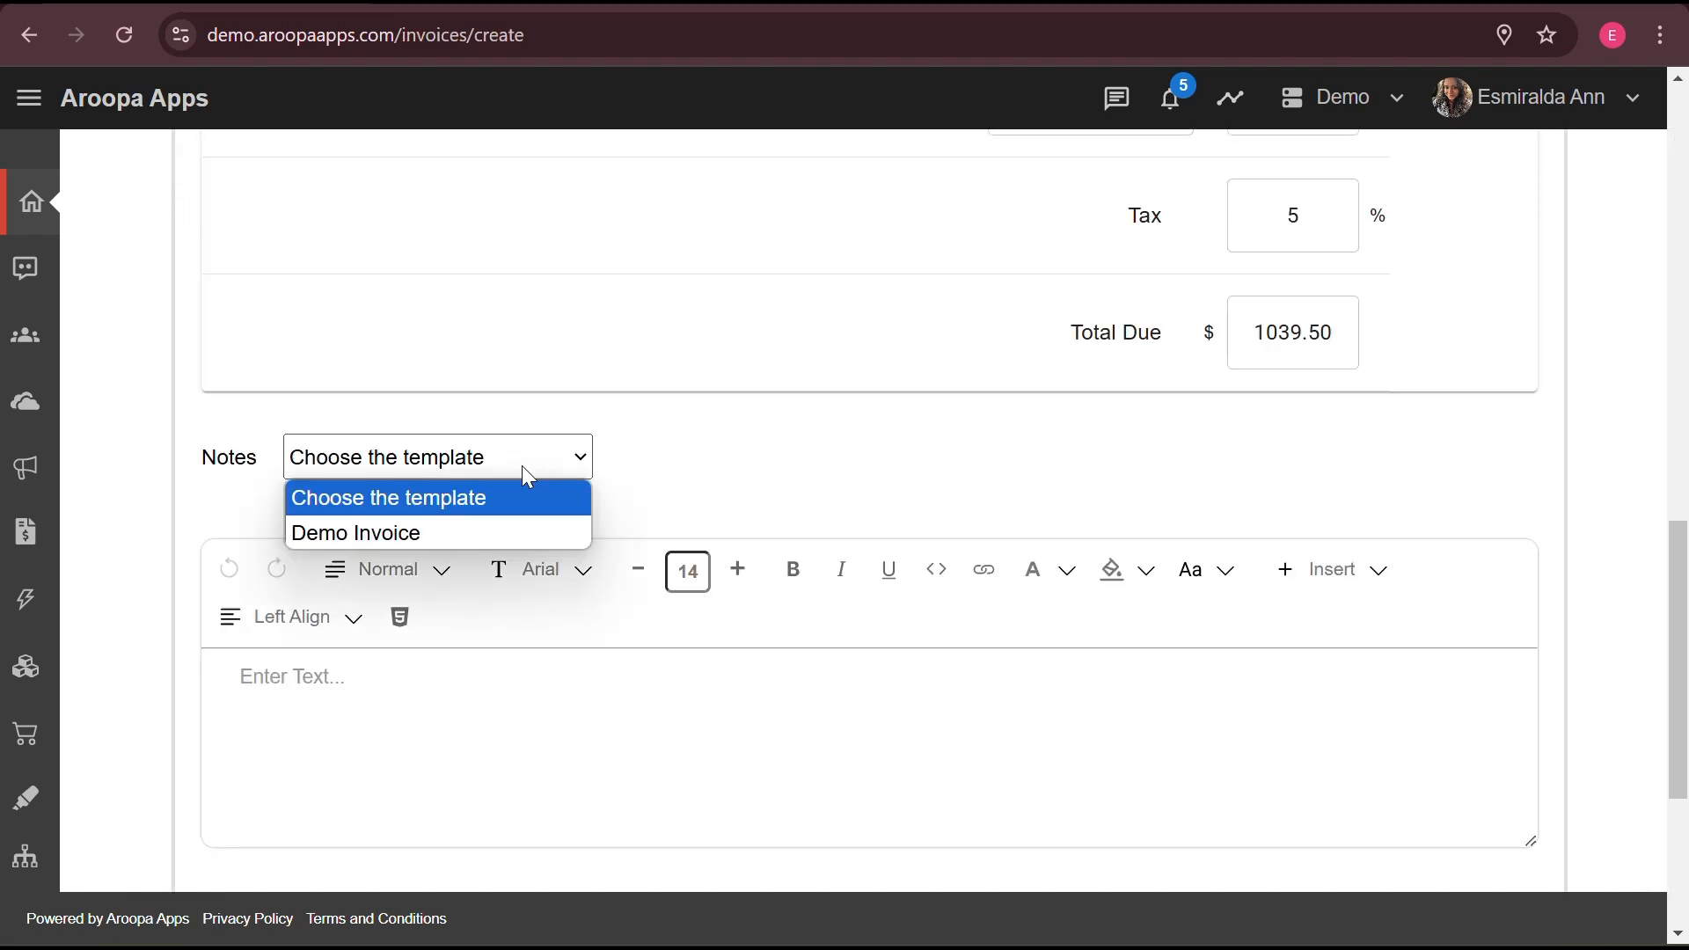
pyautogui.click(410, 535)
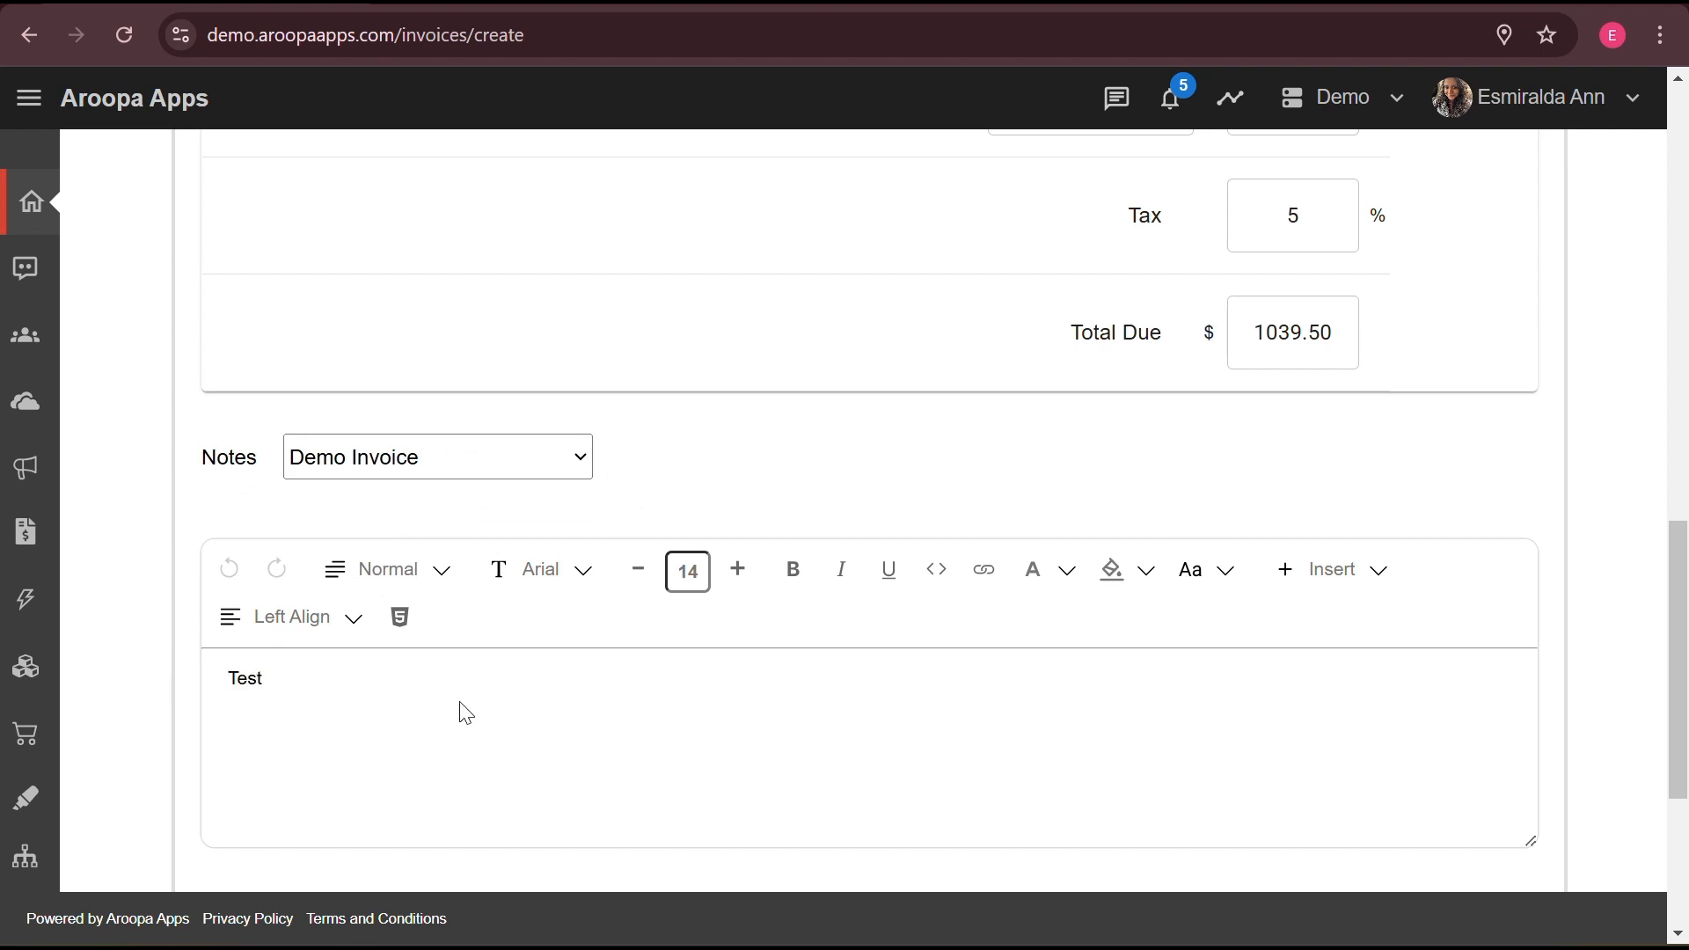
pyautogui.scroll(-4, 463, 708)
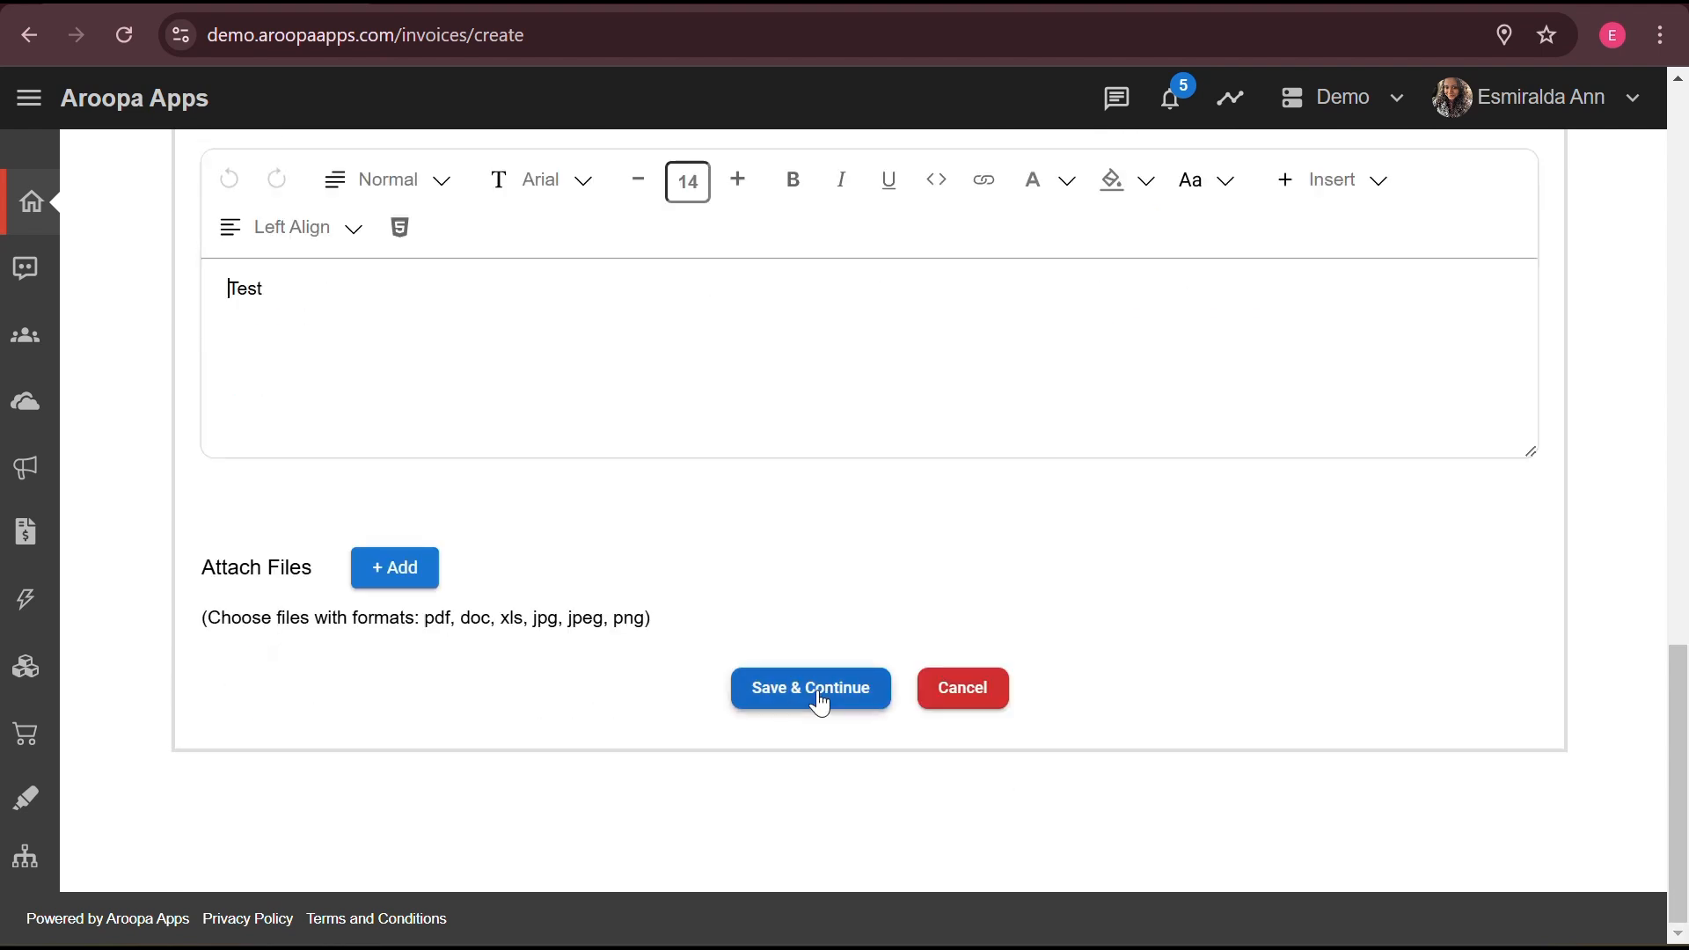
pyautogui.click(821, 701)
pyautogui.click(846, 665)
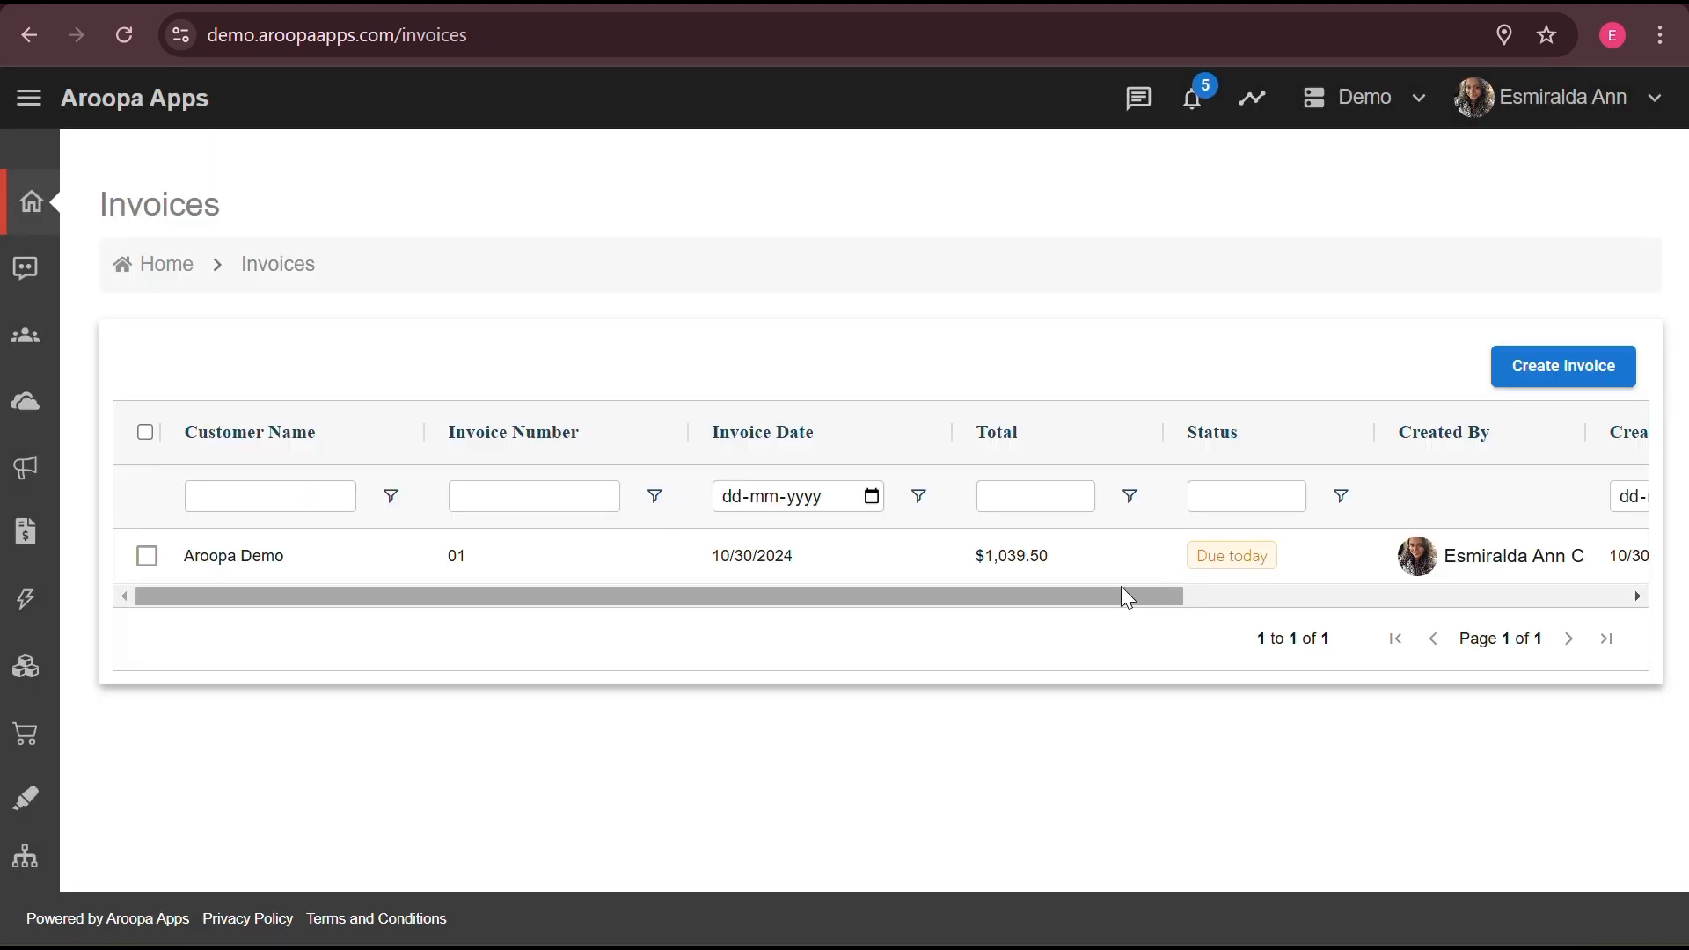
# - Scroll the Invoices table to the Action column and edit invoice 01
pyautogui.hscroll(5, 1170, 554)
pyautogui.hscroll(-5, 1174, 562)
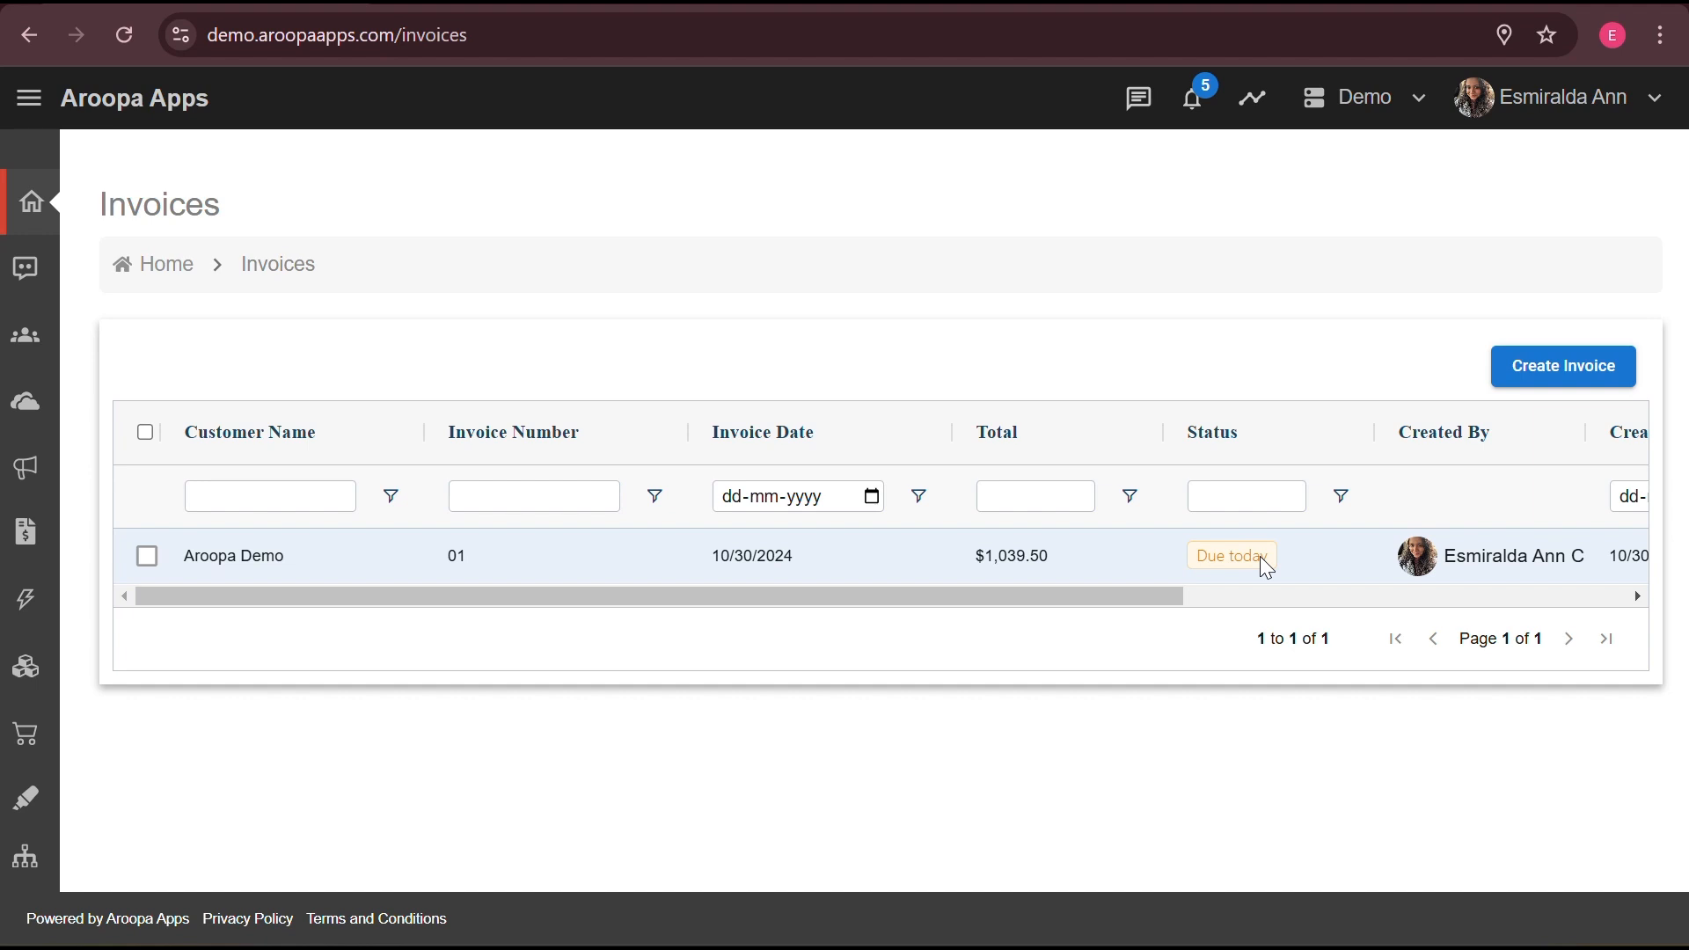
pyautogui.hscroll(6, 1266, 567)
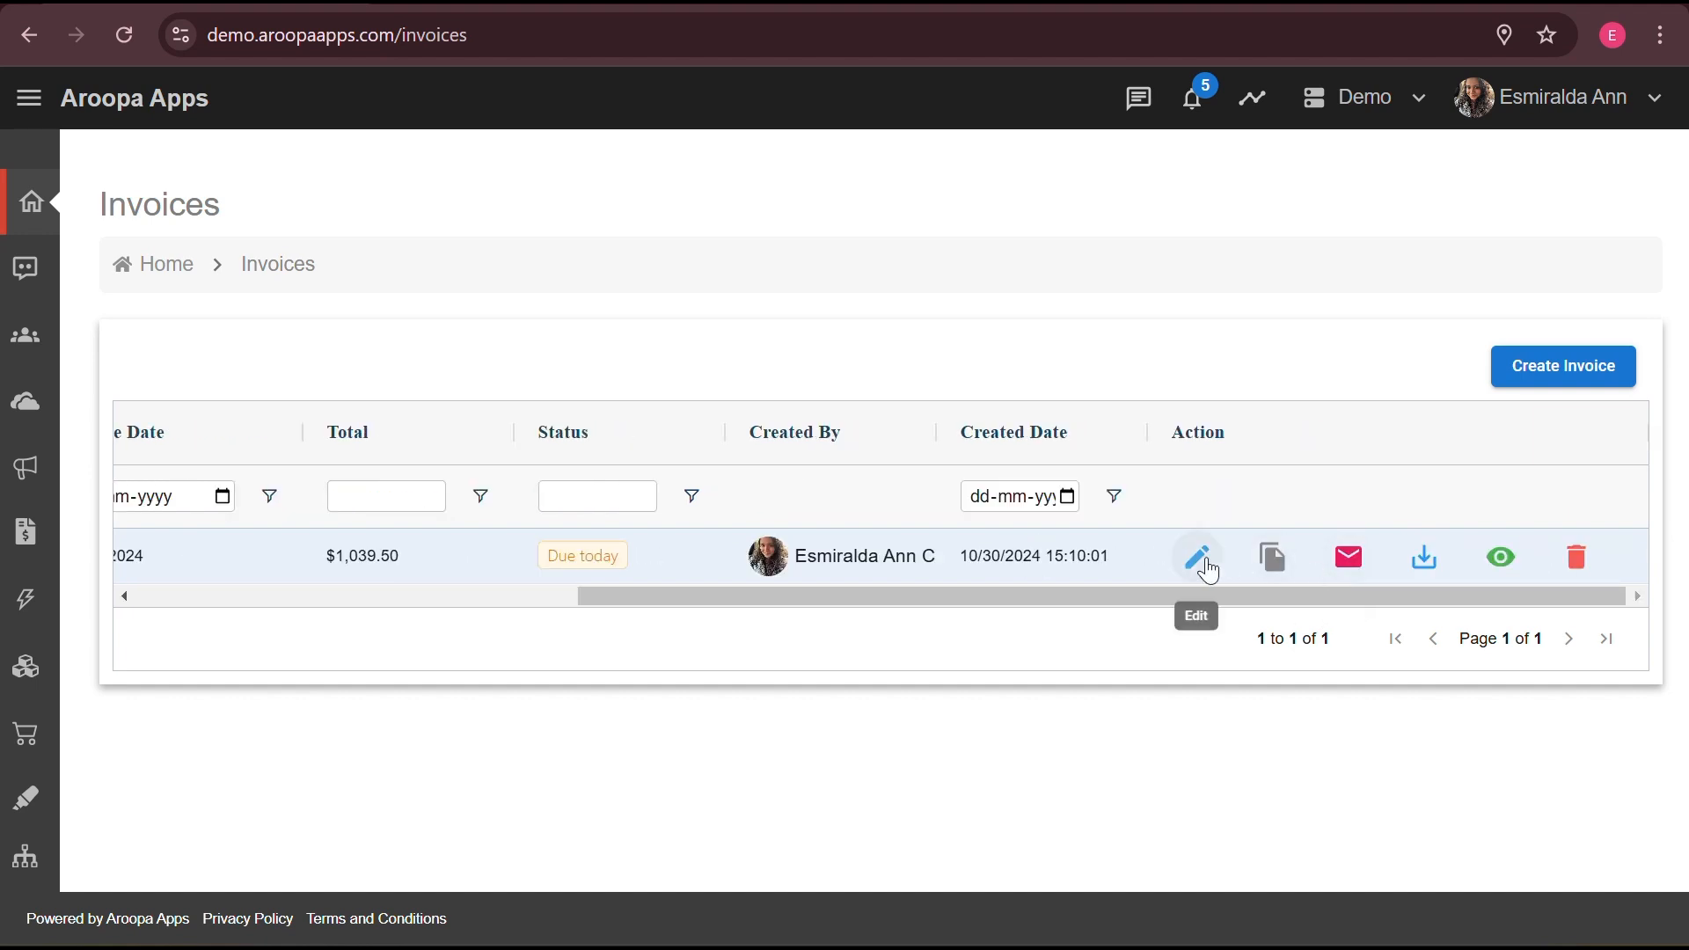
pyautogui.click(1209, 572)
# - Change invoice 01's payment due date to 10/31/2024, update it, and open its email form
pyautogui.click(1293, 460)
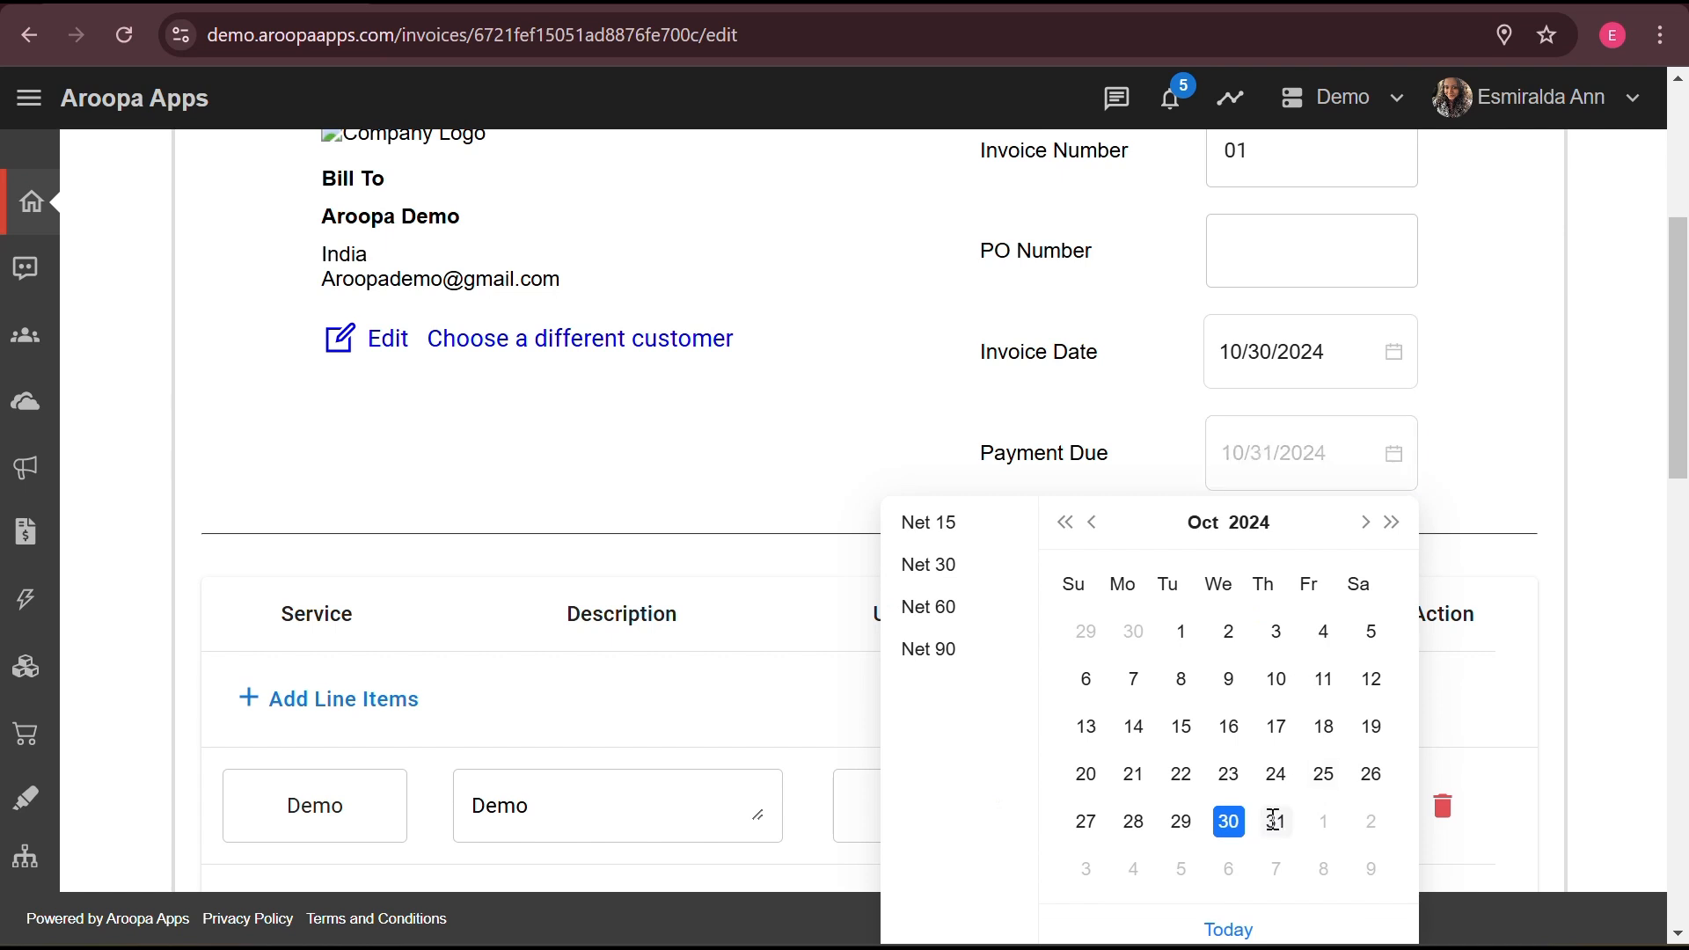
pyautogui.click(1276, 822)
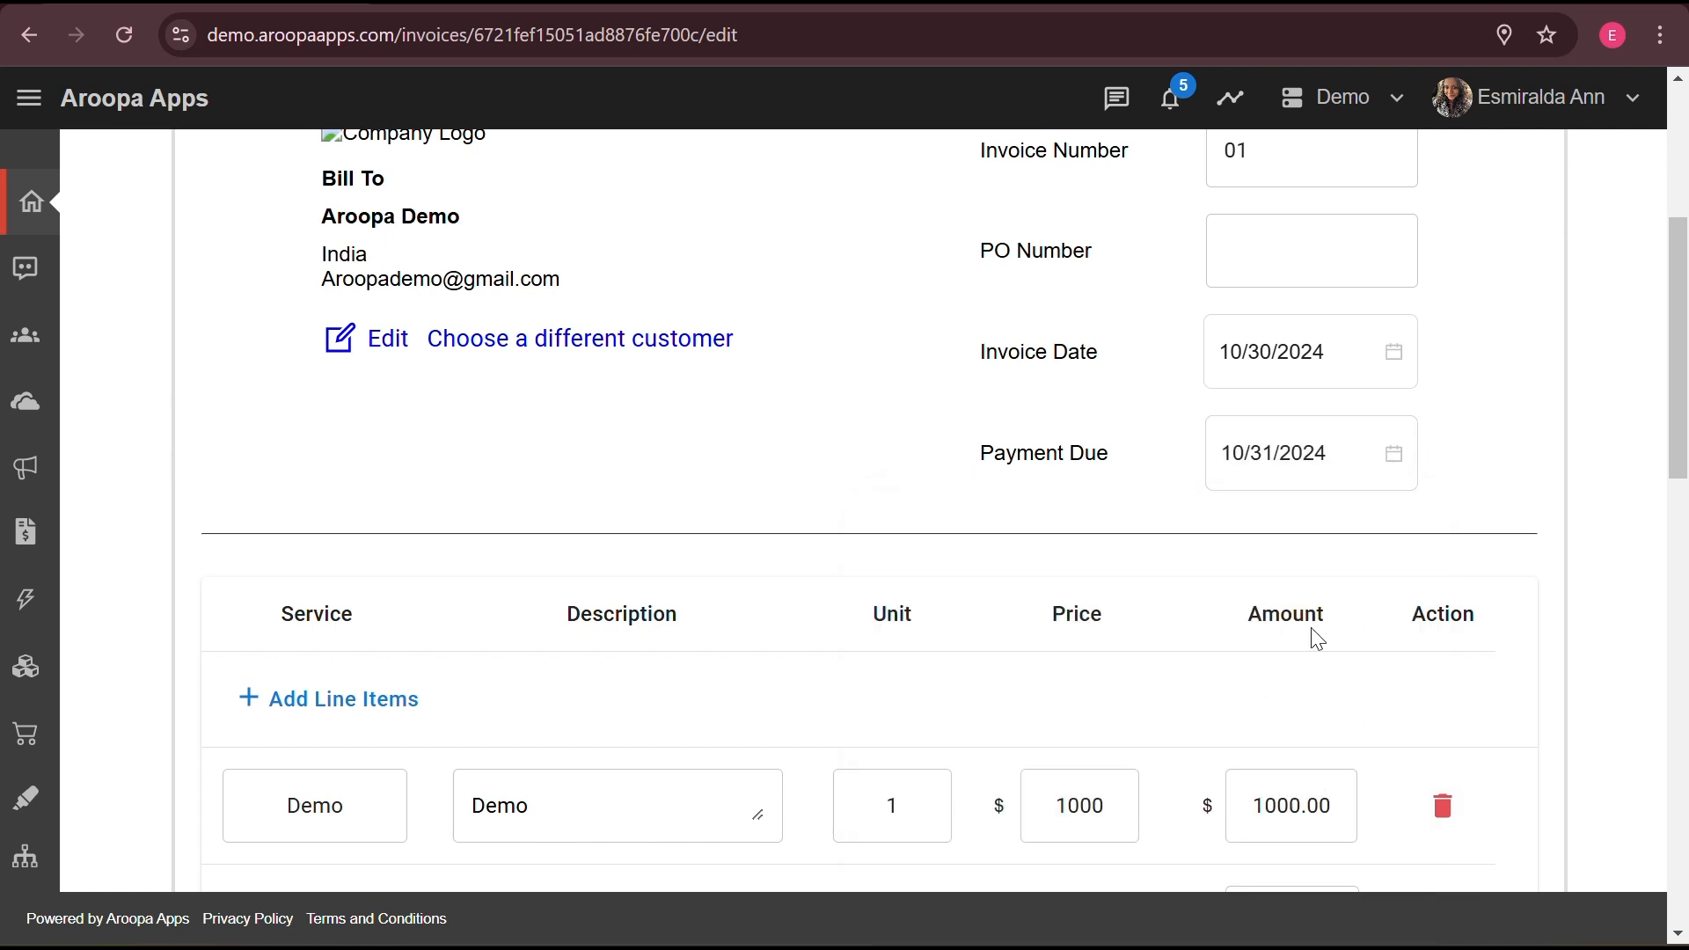
pyautogui.scroll(5, 1312, 633)
pyautogui.click(1095, 305)
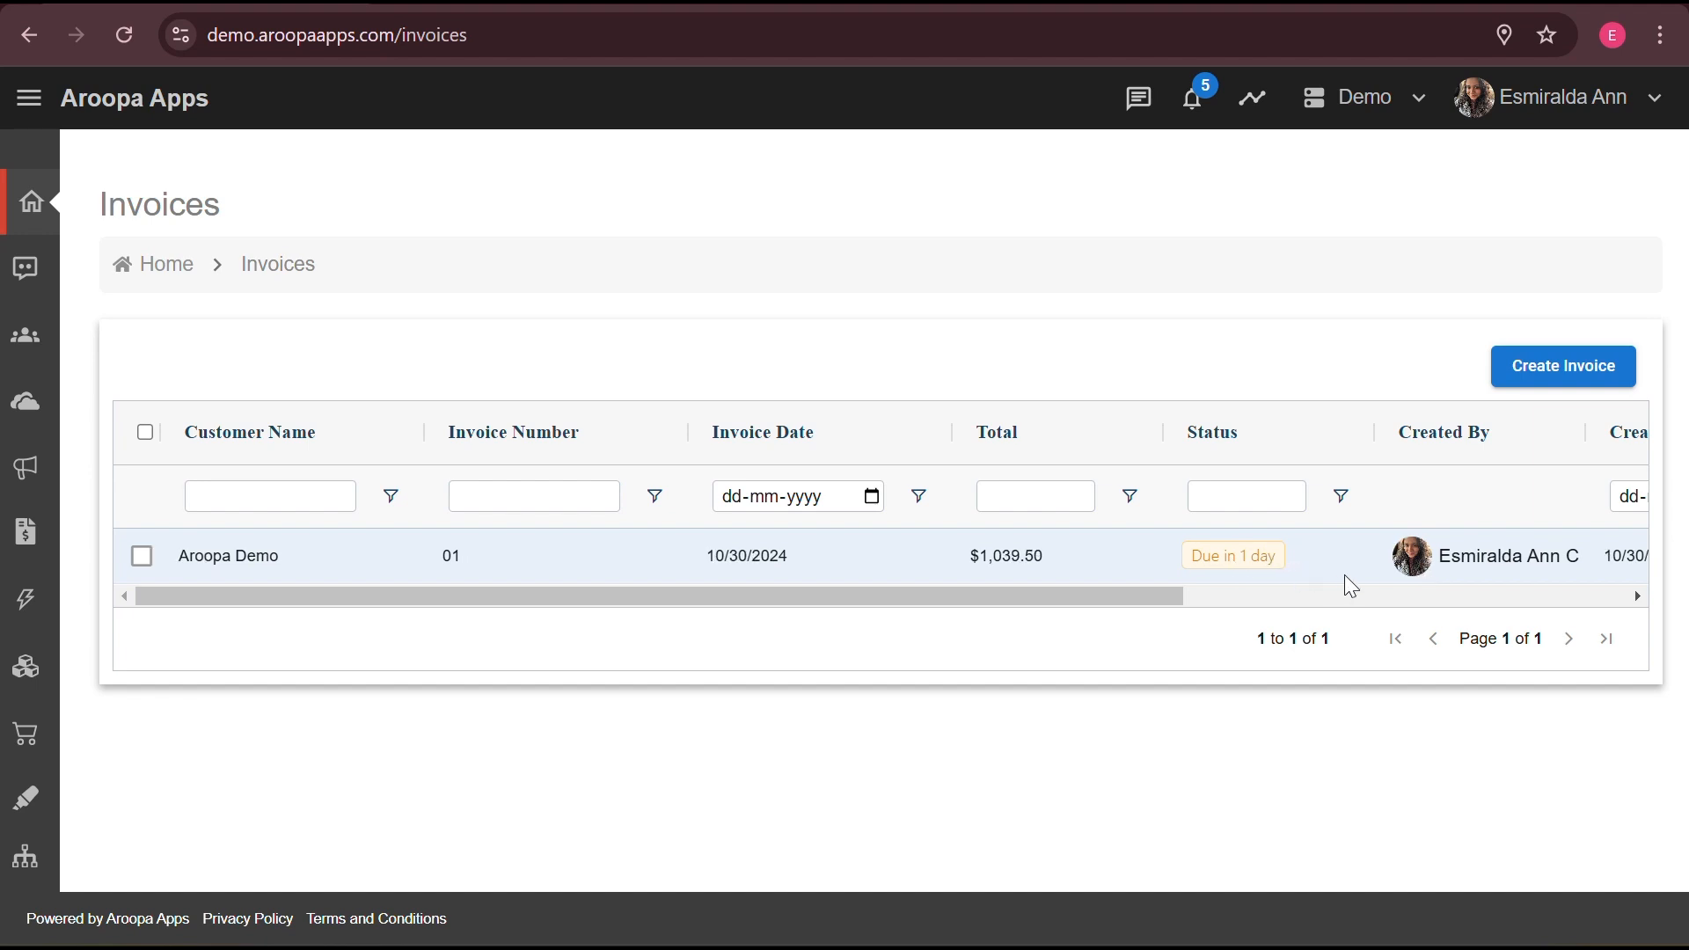
pyautogui.hscroll(6, 1344, 574)
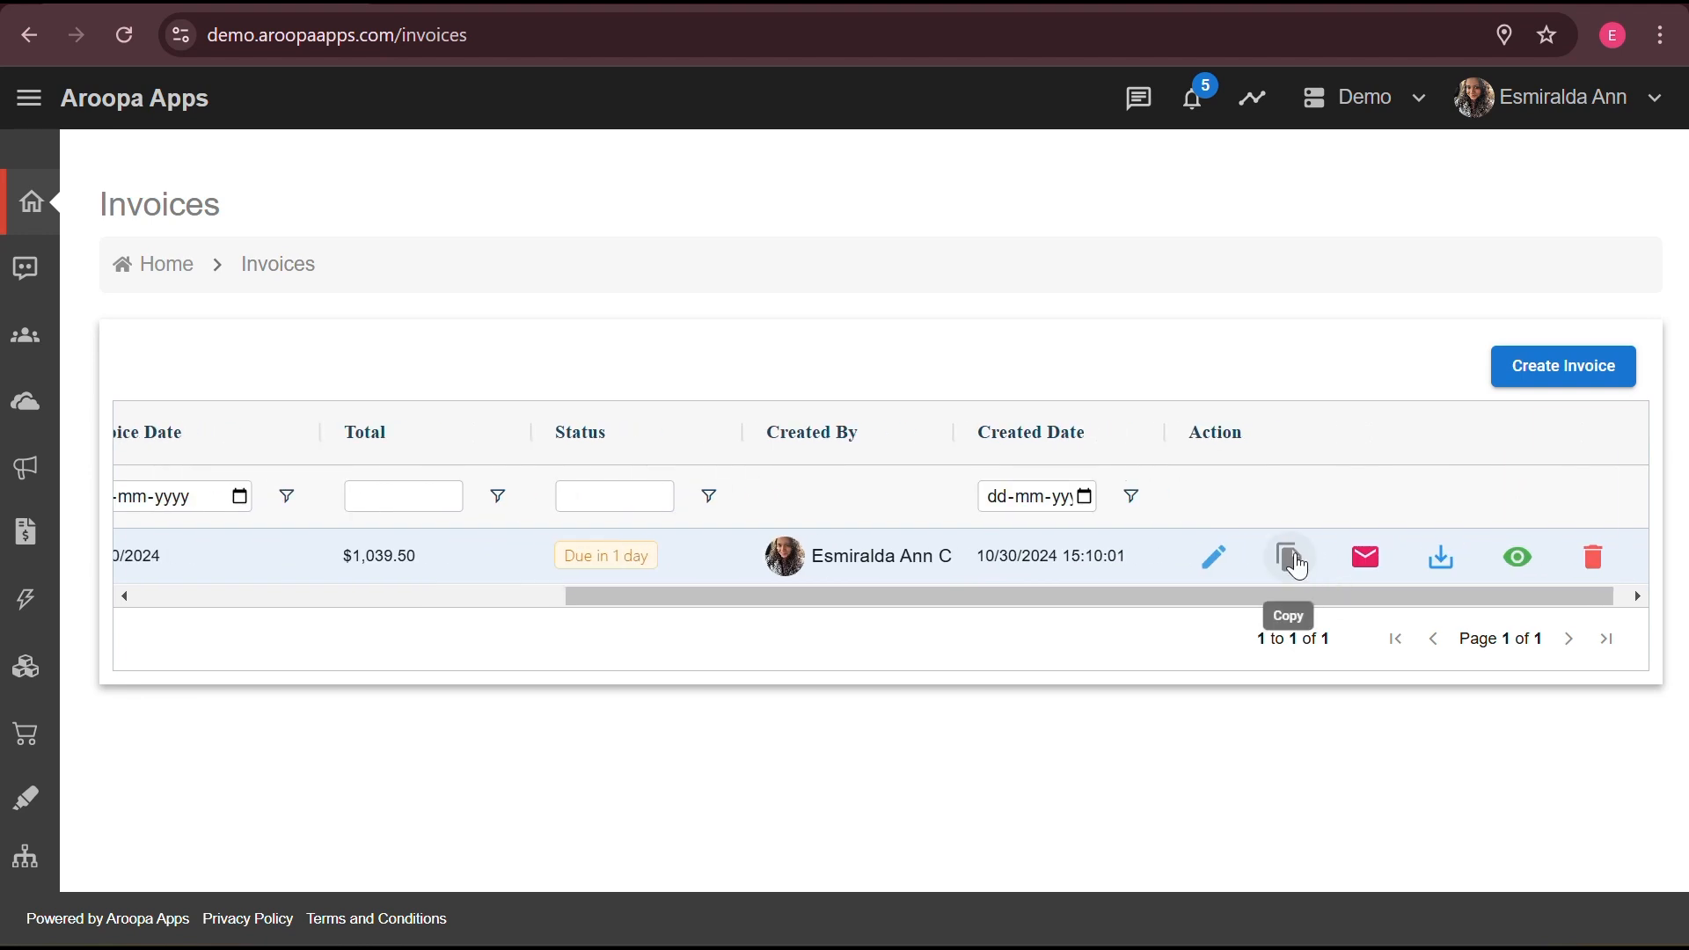
pyautogui.click(1365, 556)
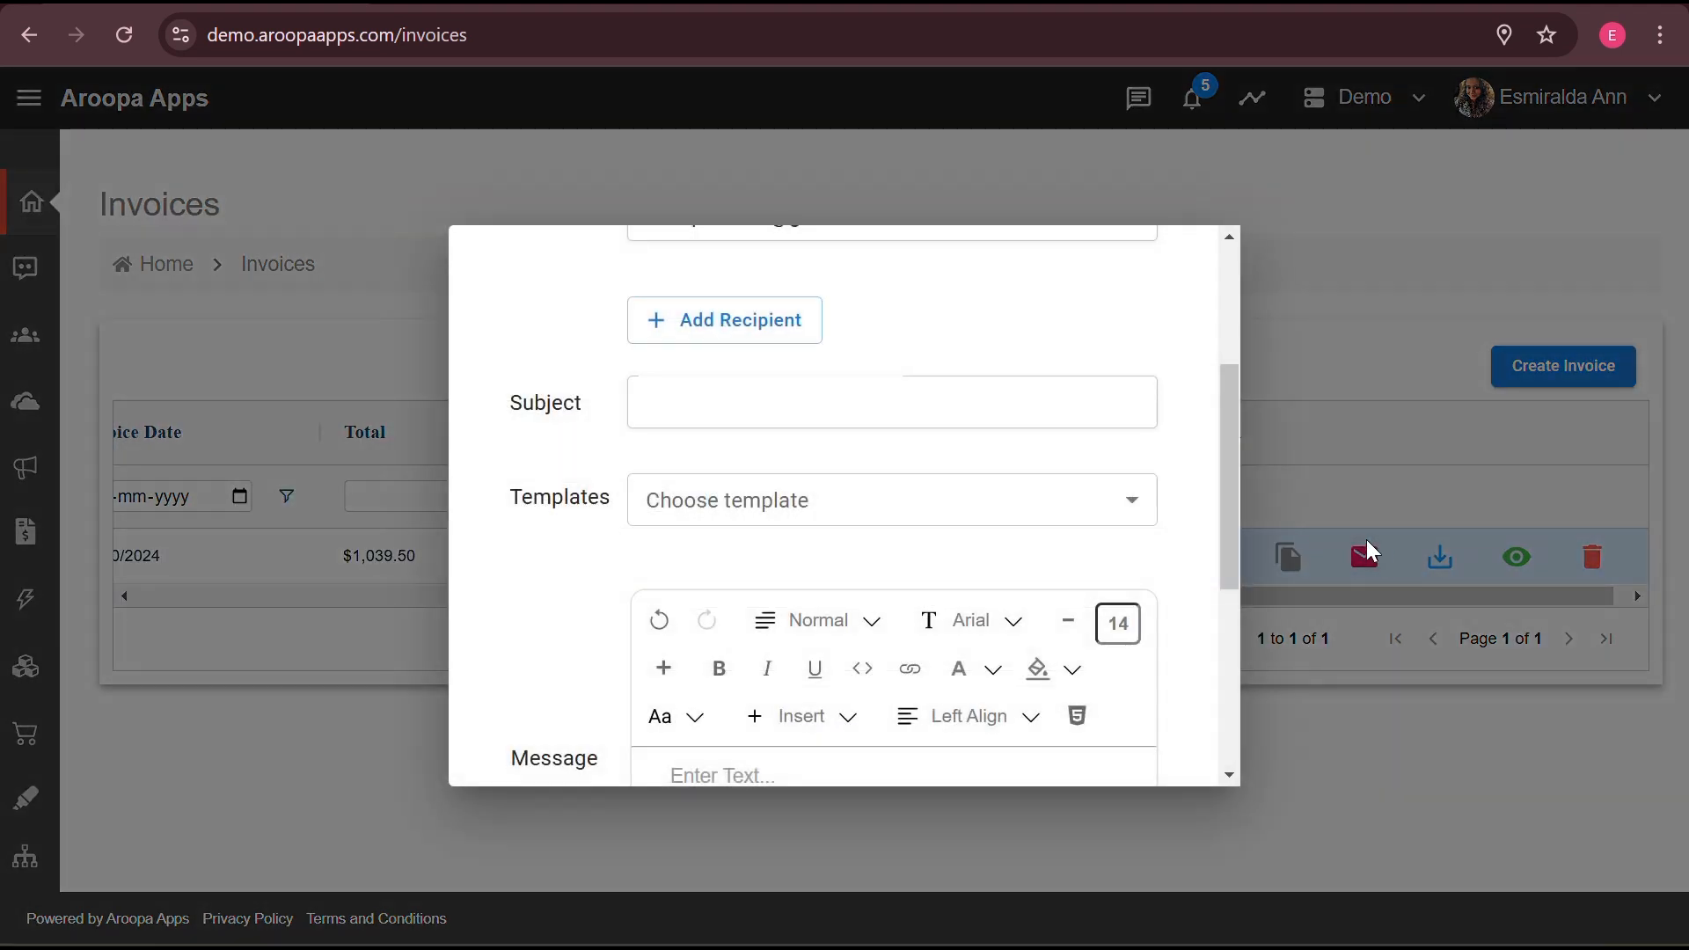
# - Check the email's subject and recipient fields and the template list, leaving no template chosen
pyautogui.click(1039, 408)
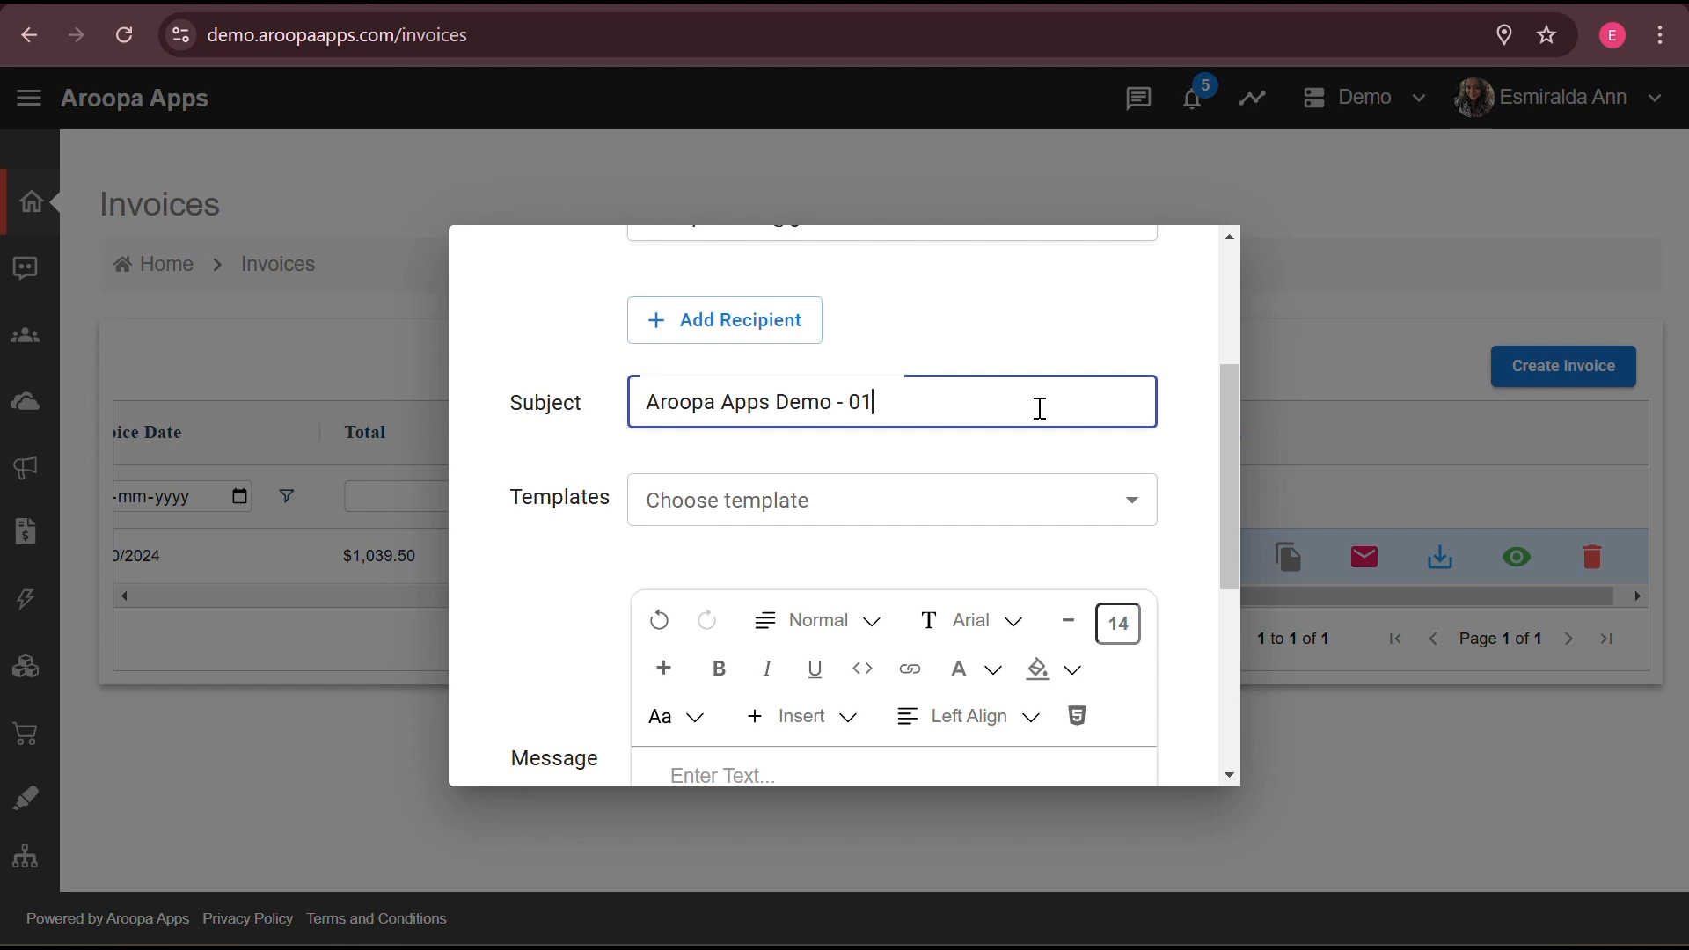
pyautogui.scroll(1, 912, 297)
pyautogui.click(917, 297)
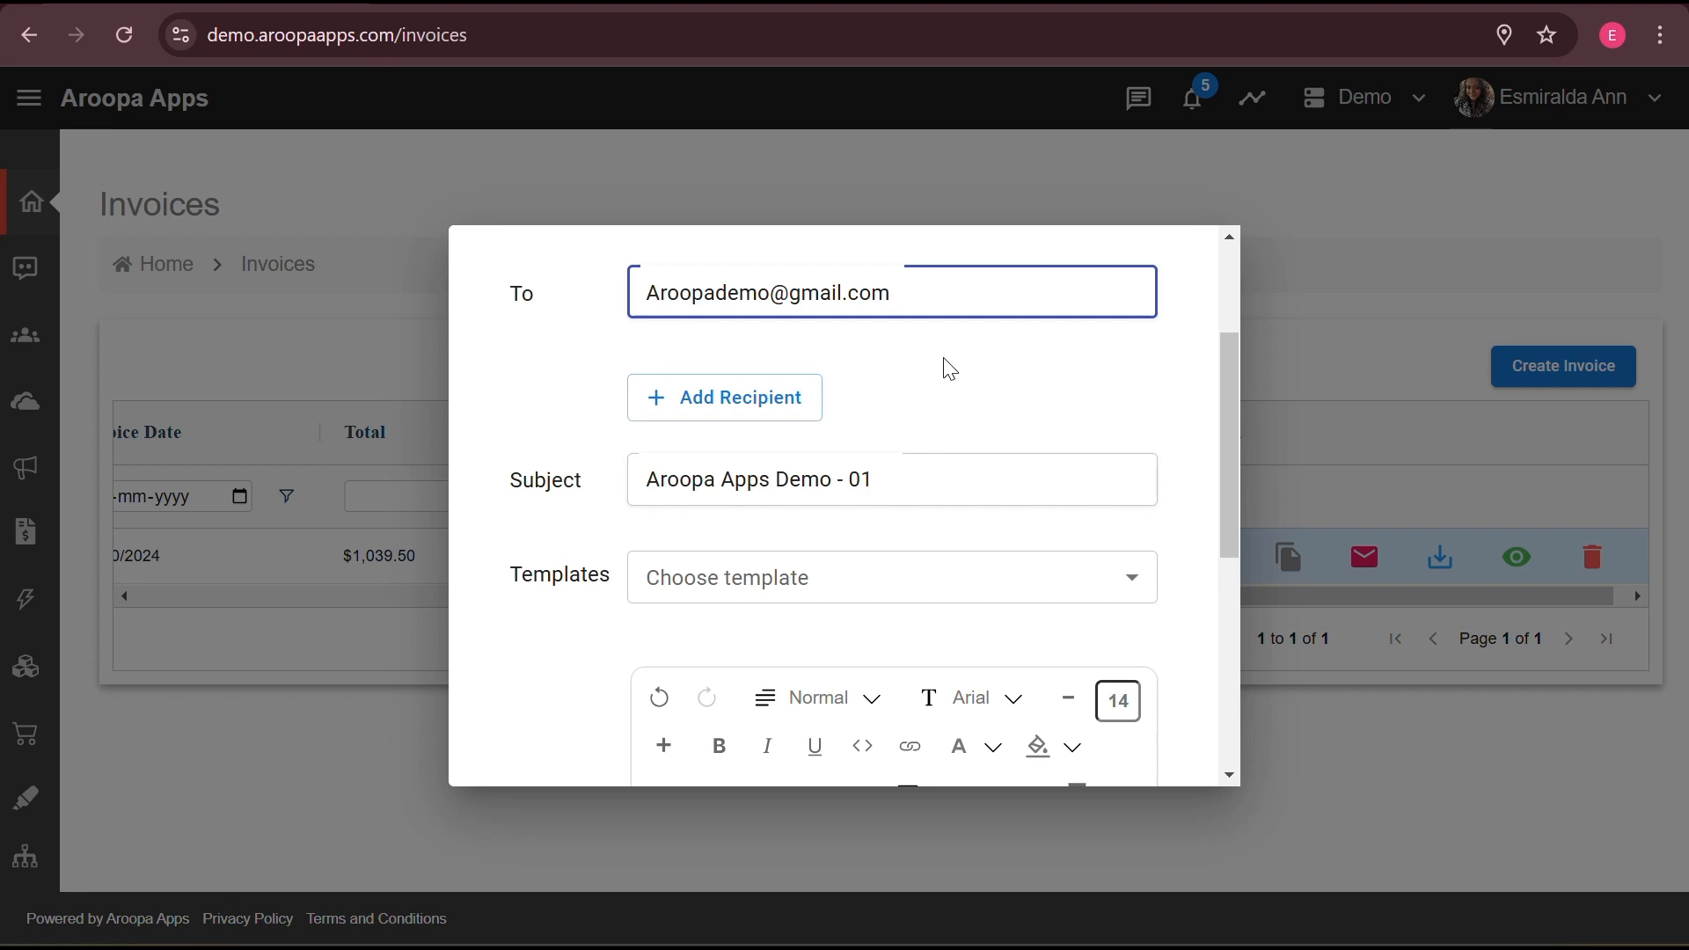
pyautogui.scroll(-2, 950, 368)
pyautogui.click(1011, 396)
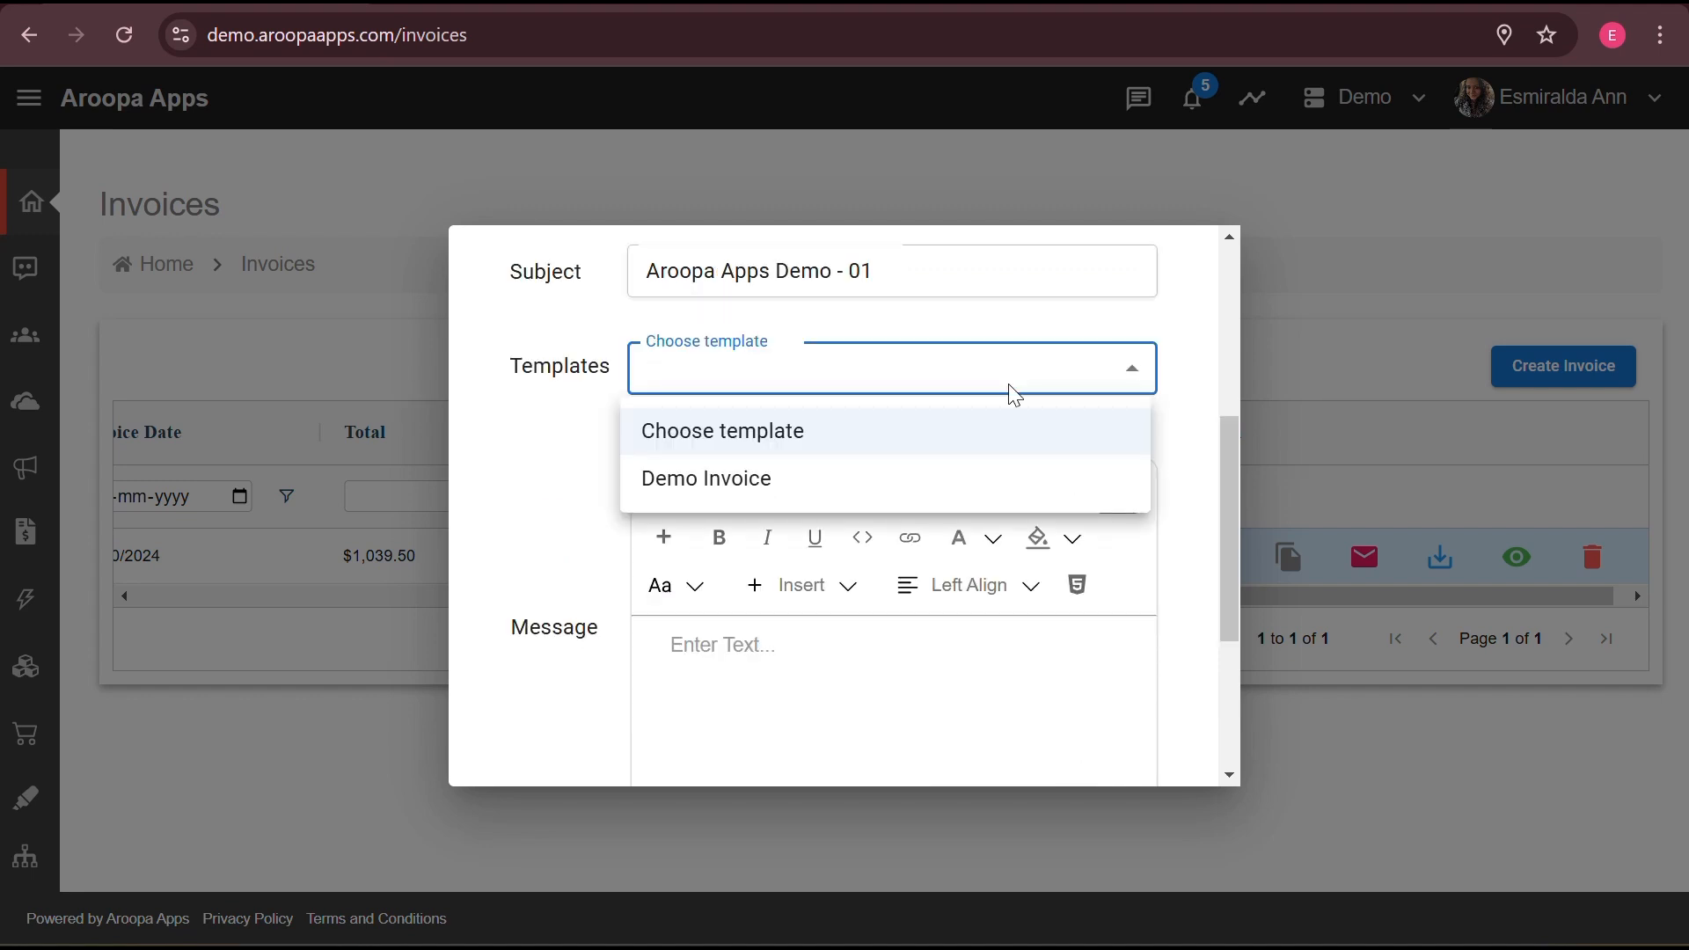
pyautogui.click(932, 694)
pyautogui.scroll(-1, 933, 694)
pyautogui.scroll(-3, 932, 694)
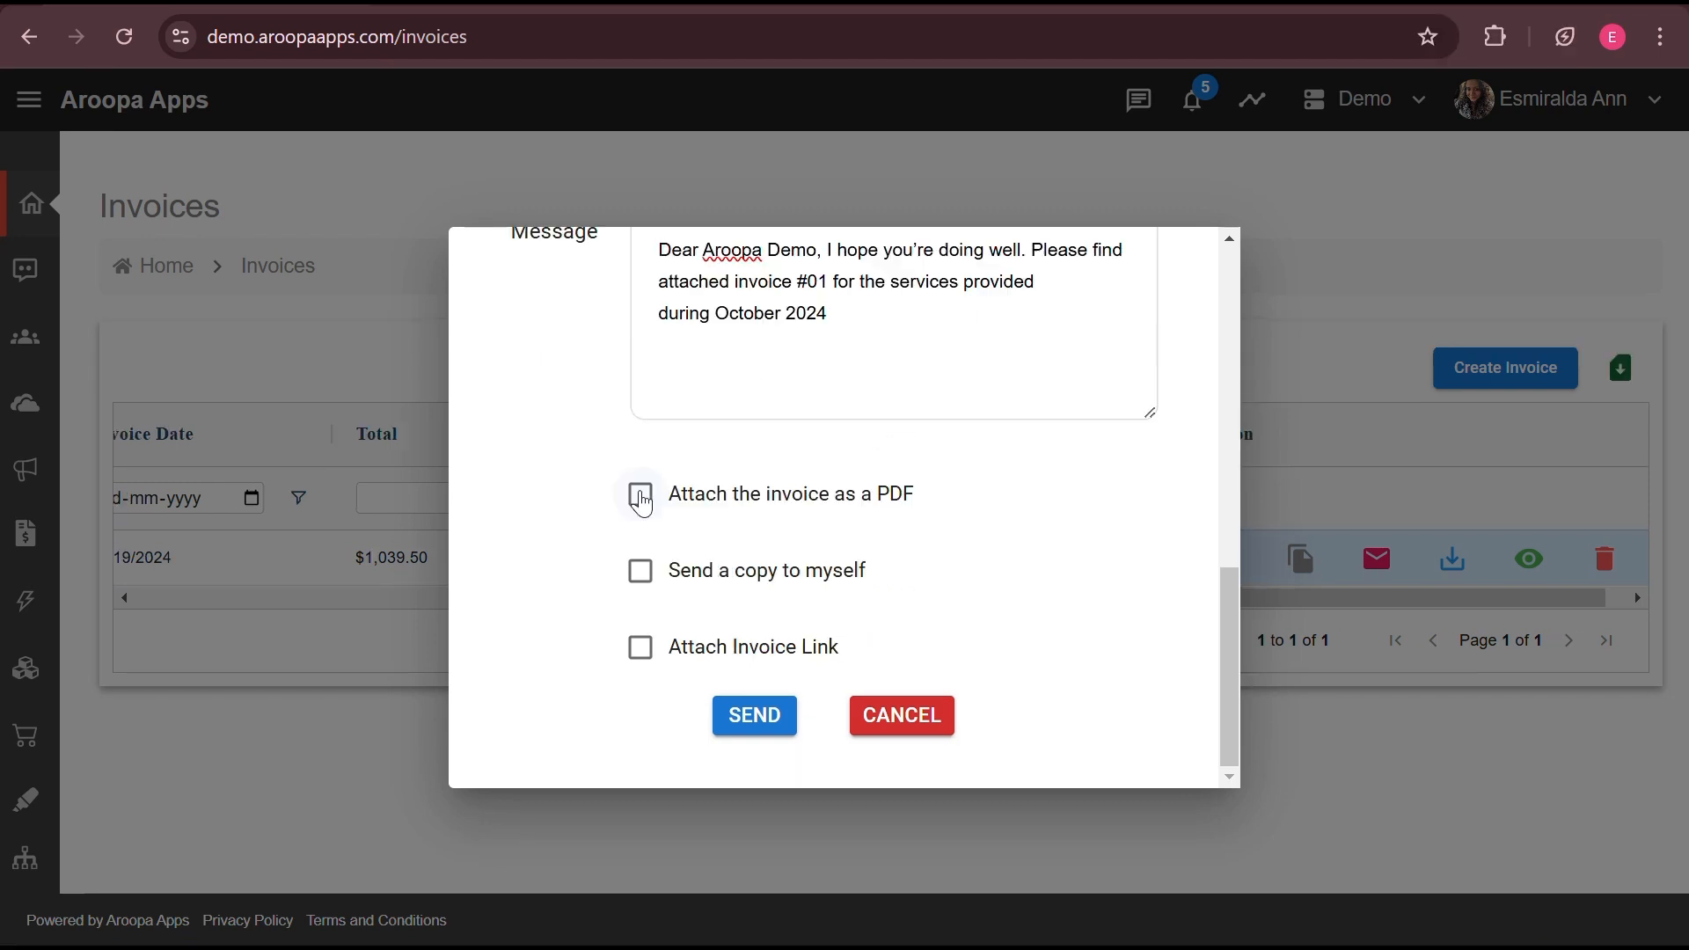
# - Send invoice 01 with the PDF and invoice link attached, no copy to self
pyautogui.click(640, 493)
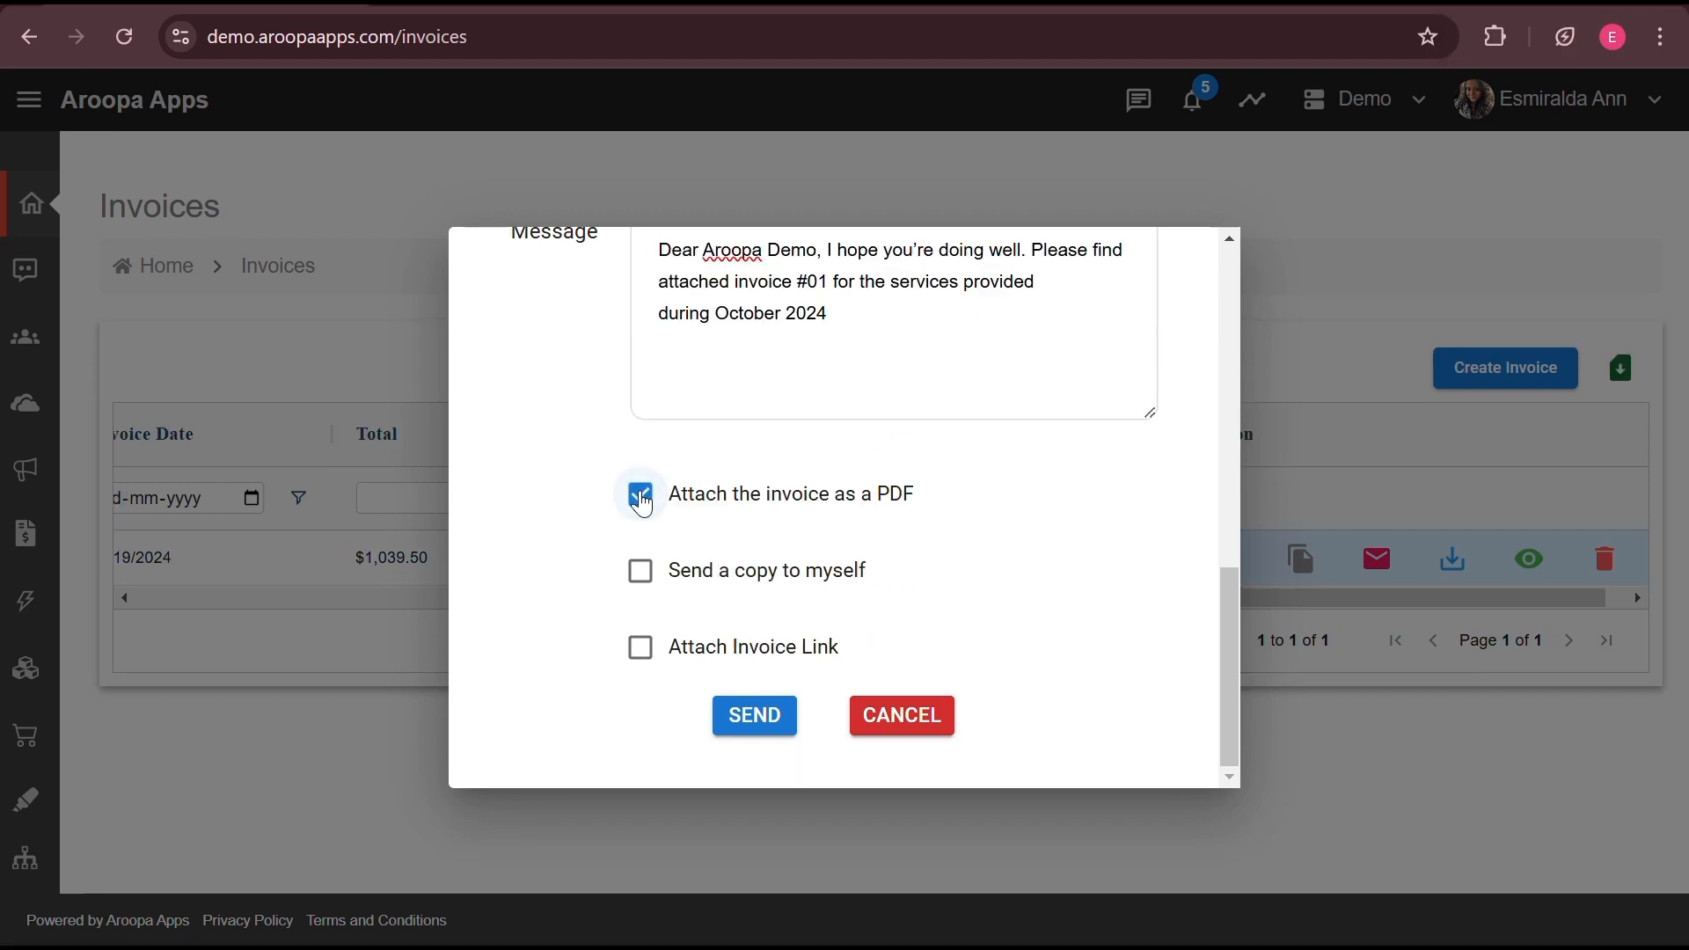
pyautogui.click(642, 584)
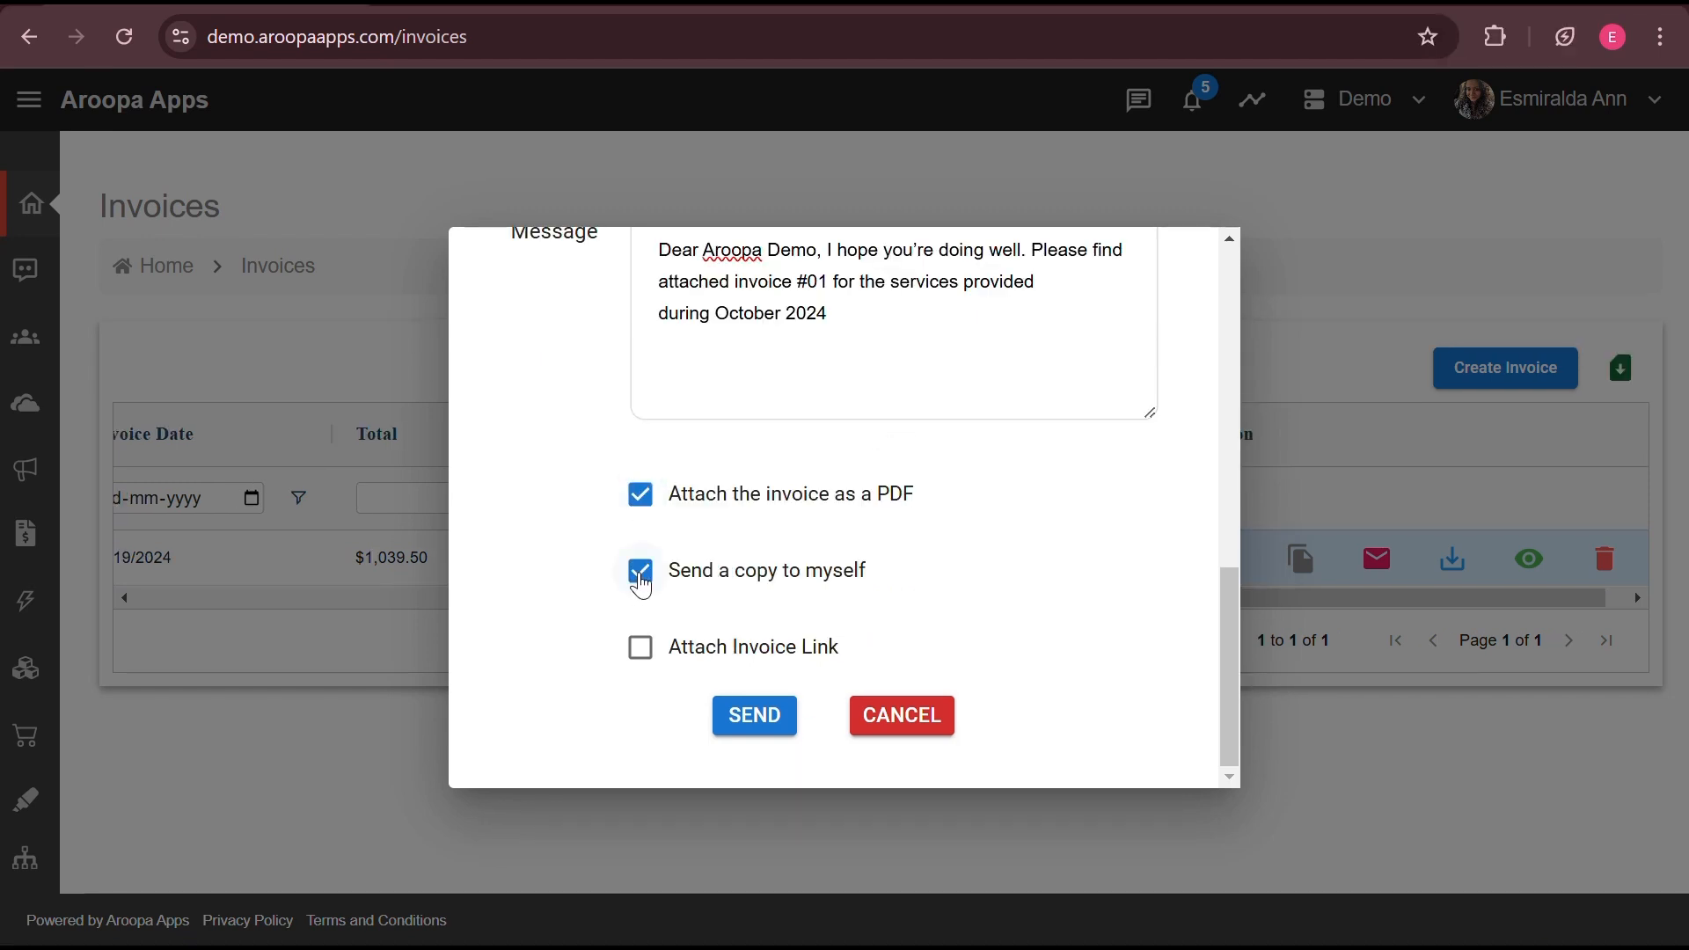
pyautogui.click(641, 582)
pyautogui.click(642, 653)
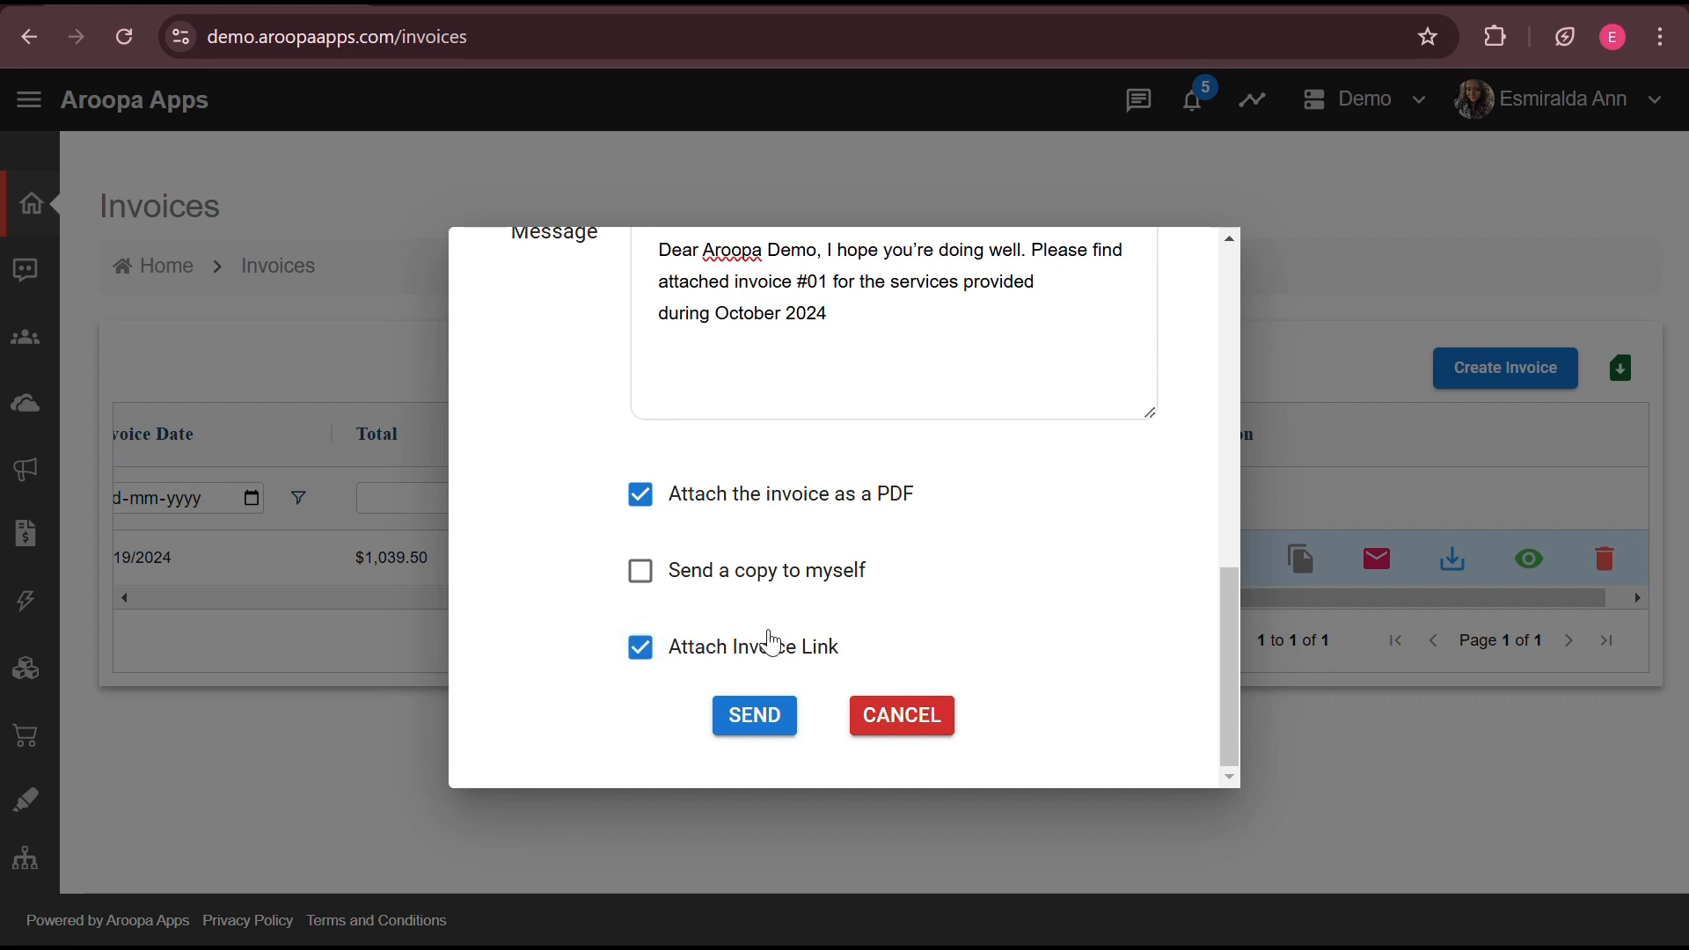
pyautogui.click(755, 716)
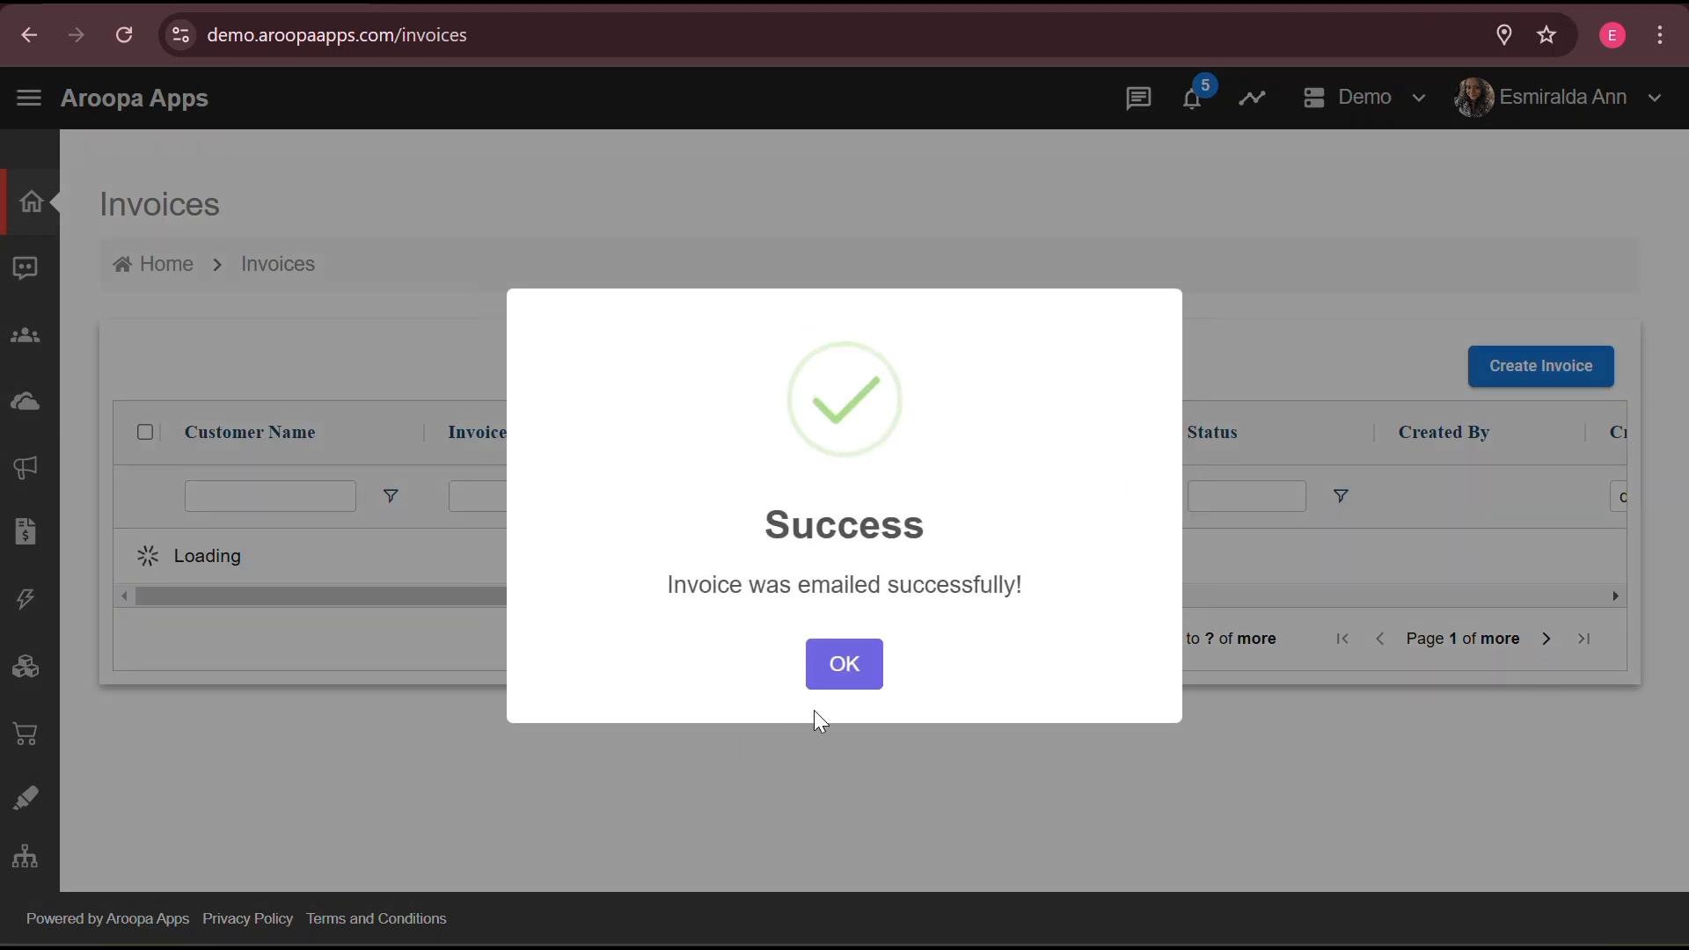
pyautogui.click(842, 677)
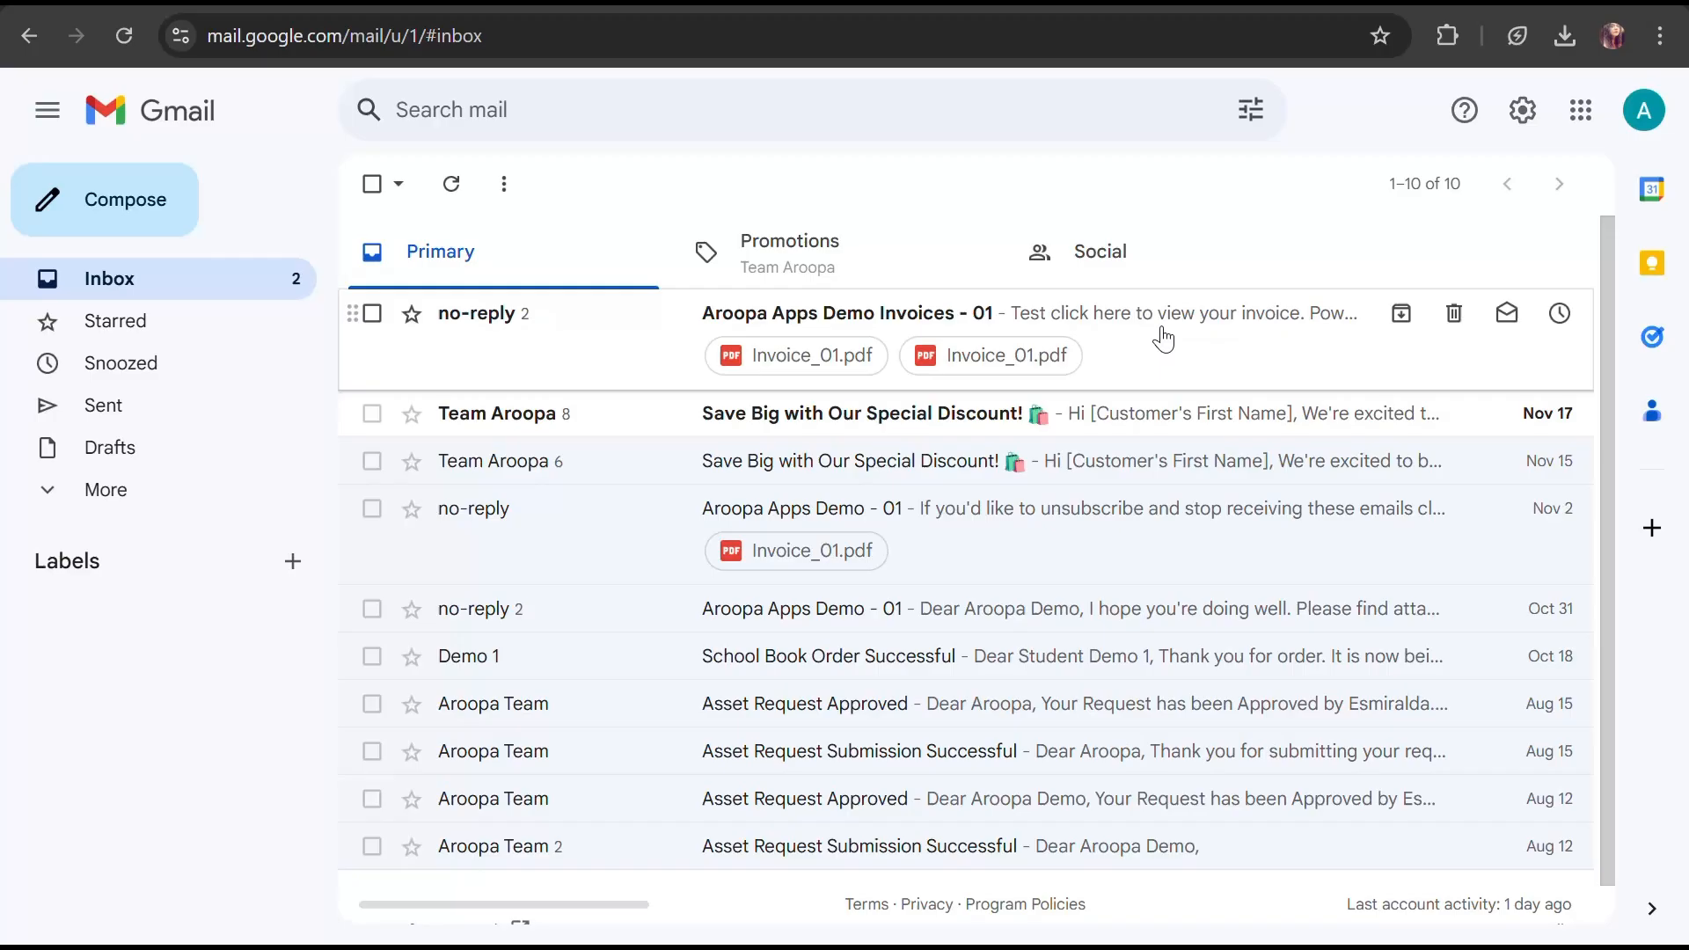
# - In Gmail, open the received invoice email and preview Invoice_01.pdf
pyautogui.click(1164, 339)
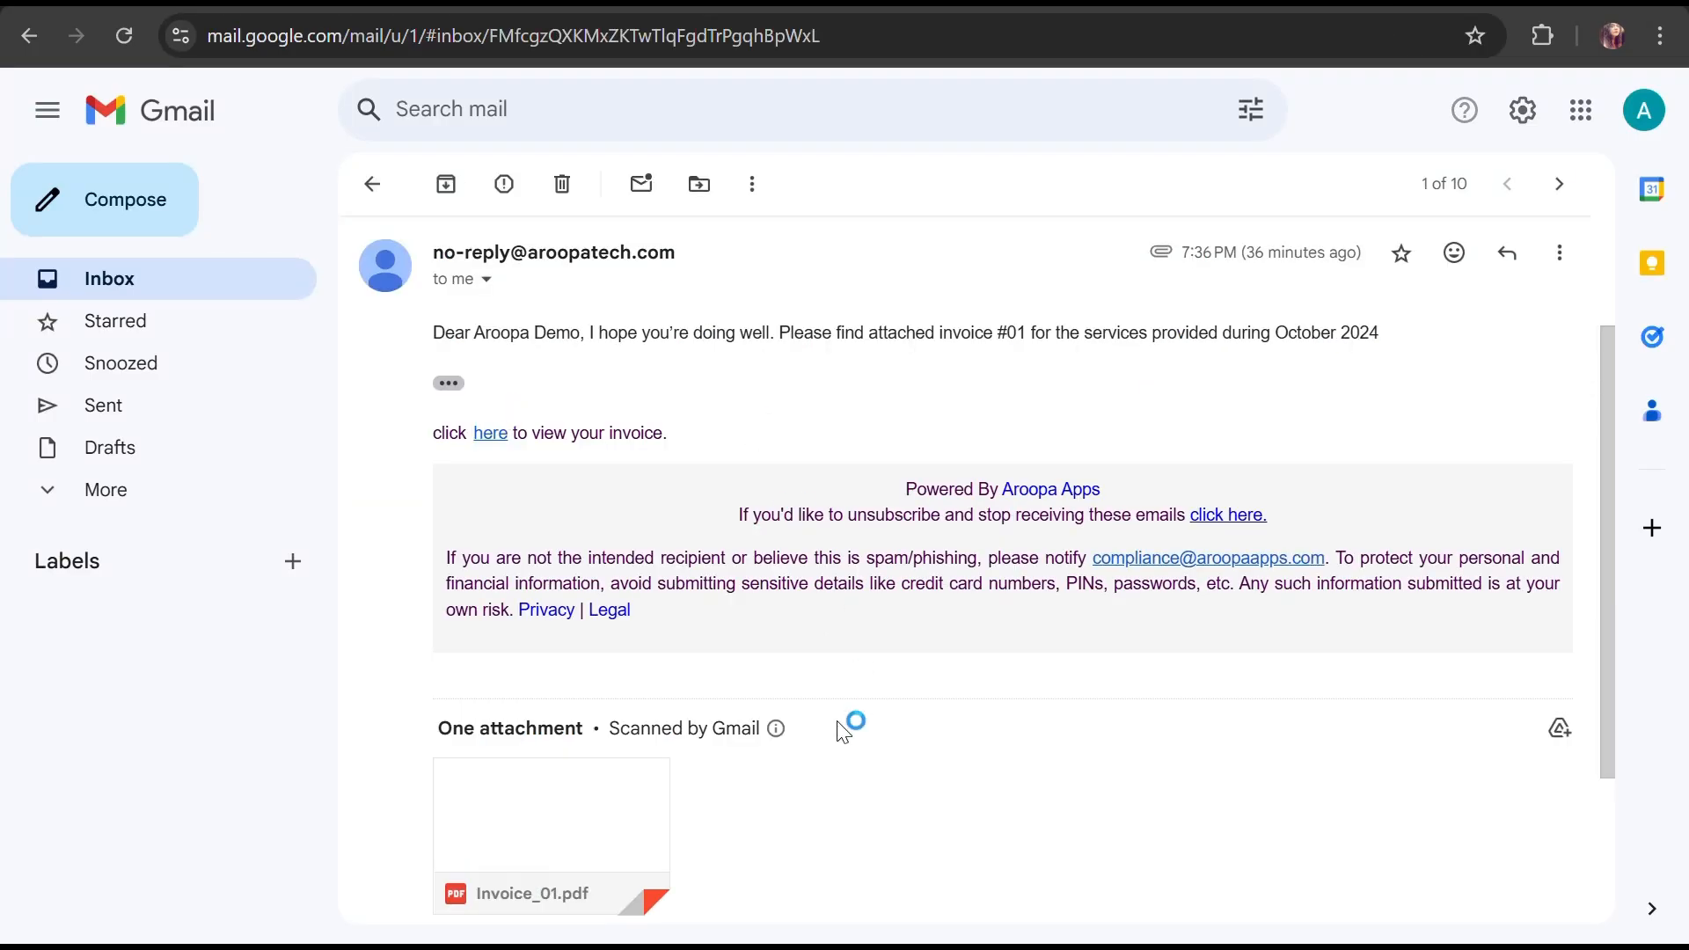
pyautogui.click(554, 836)
pyautogui.scroll(-2, 1065, 500)
pyautogui.press('Escape')
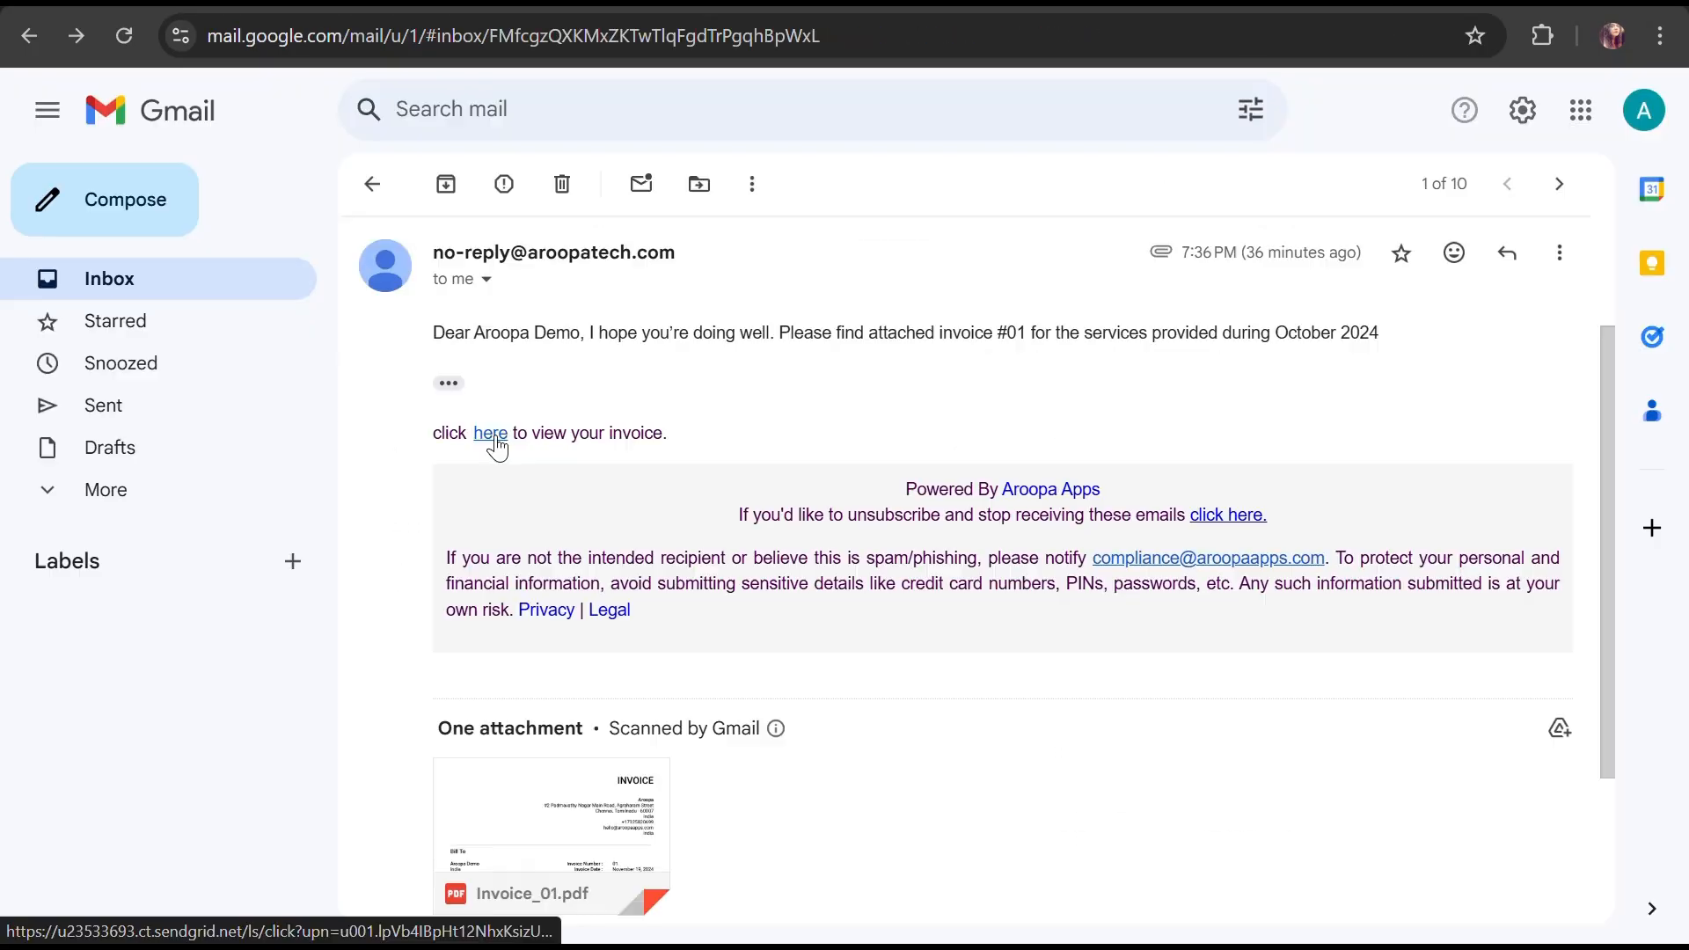
# - Open the online invoice from the email link and bring up the Stripe payment form
pyautogui.click(491, 434)
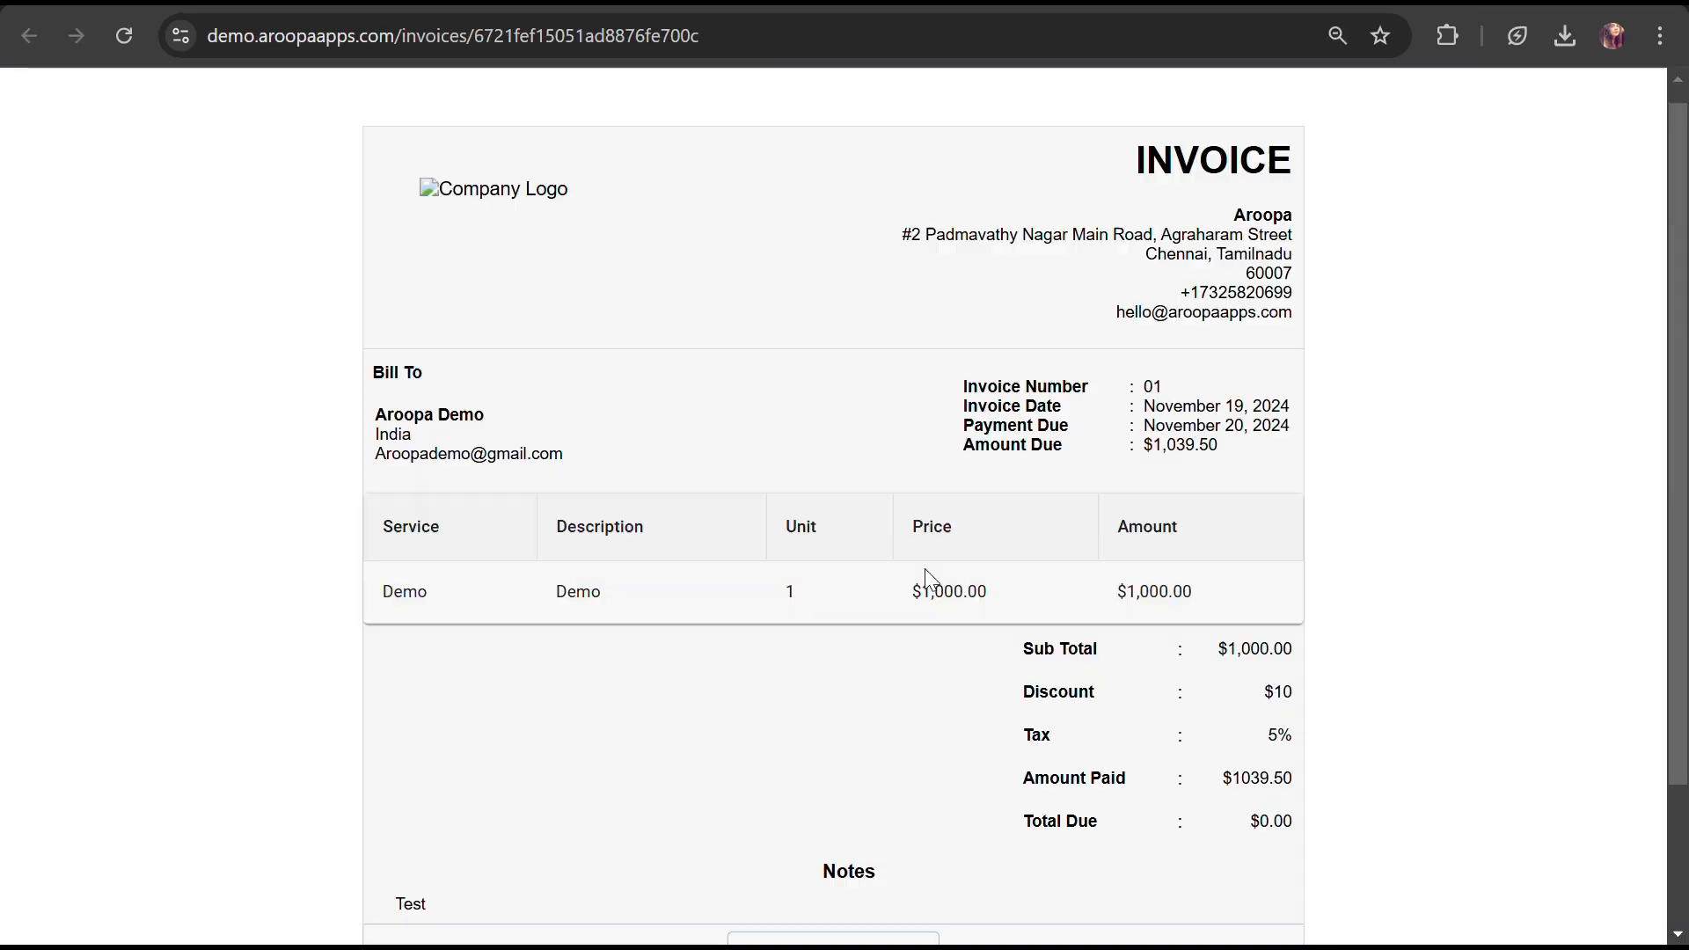
pyautogui.scroll(-1, 925, 569)
pyautogui.scroll(-1, 925, 568)
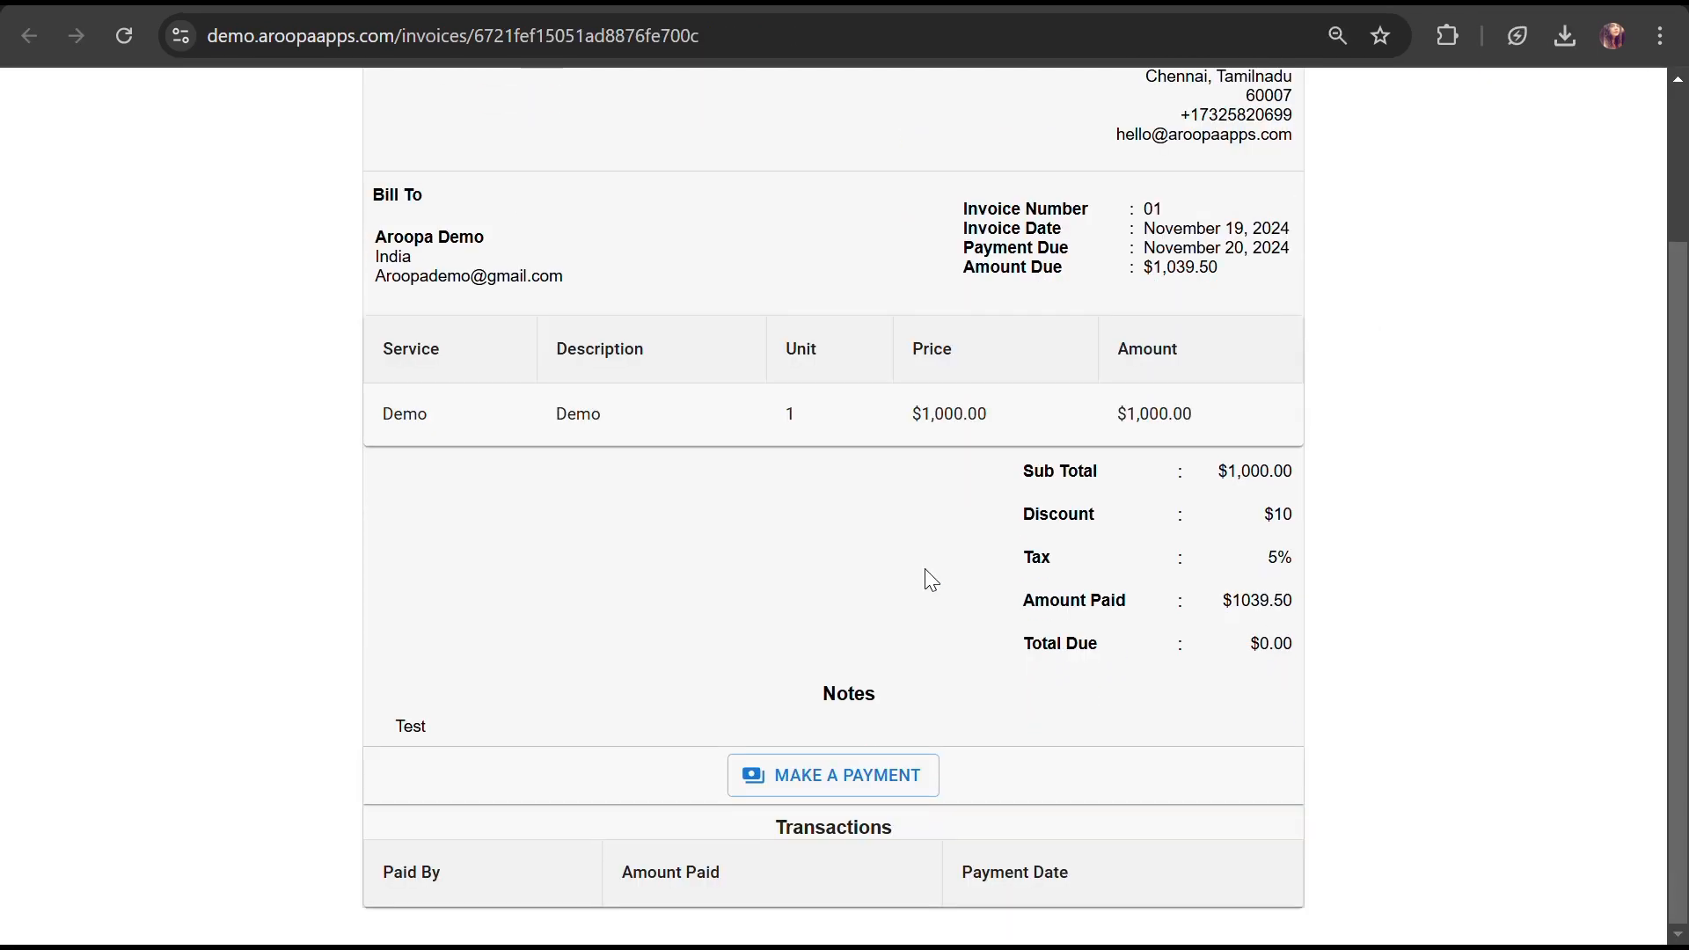
pyautogui.click(824, 790)
pyautogui.scroll(-1, 960, 849)
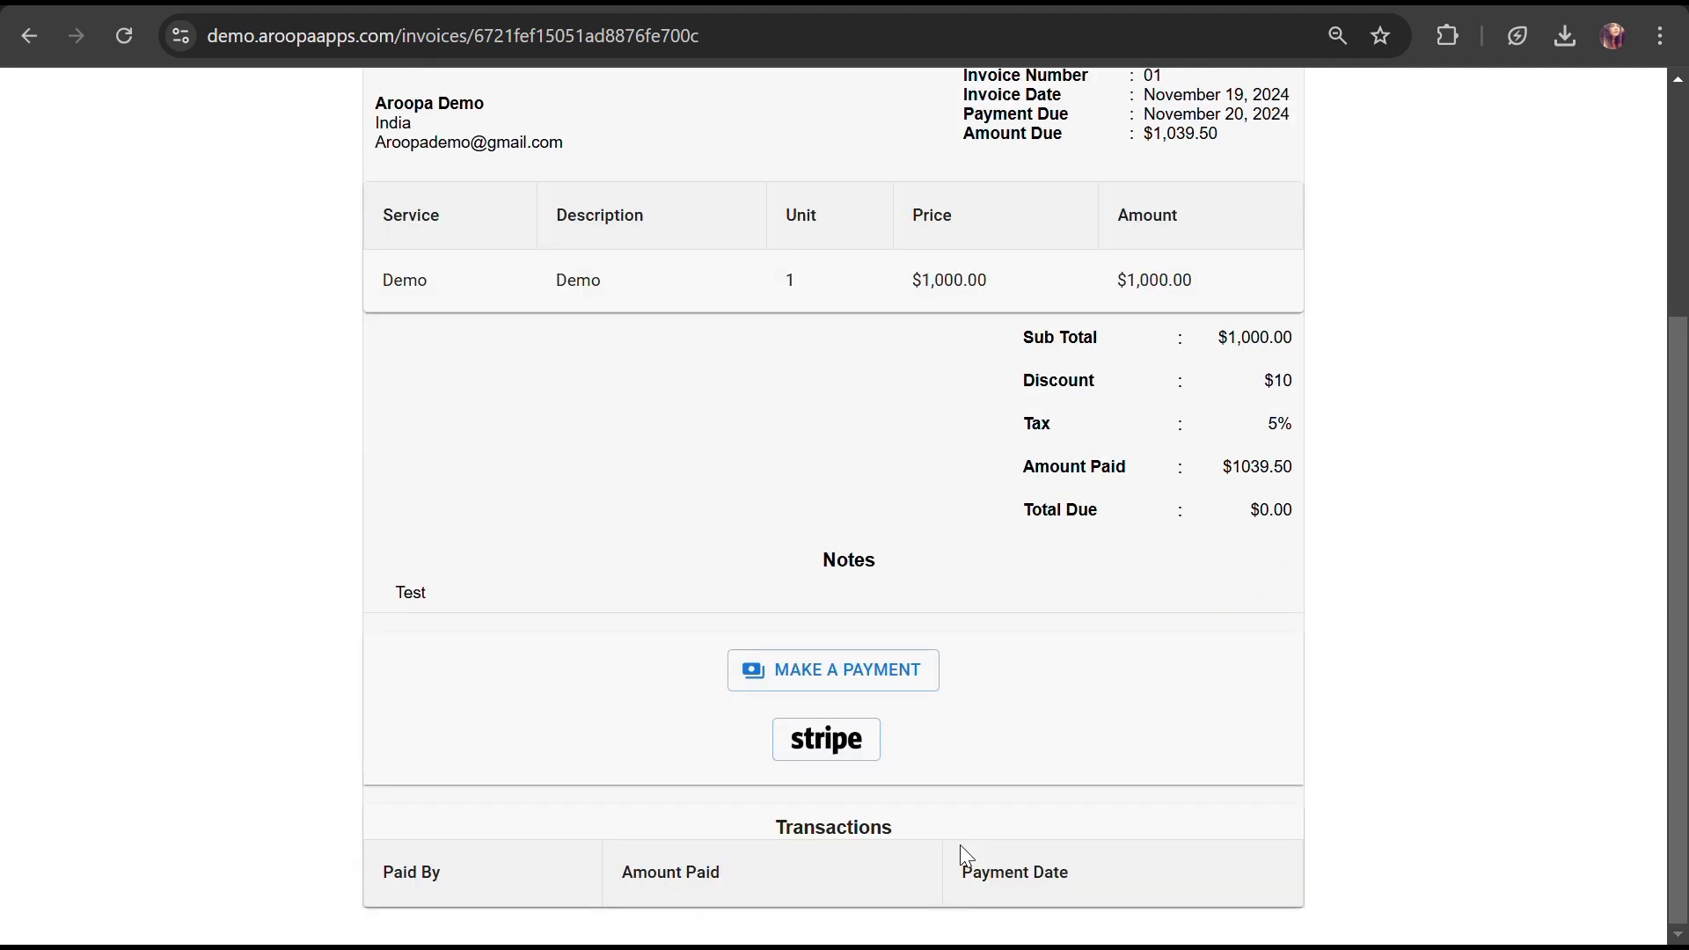
pyautogui.click(830, 750)
pyautogui.scroll(-3, 832, 748)
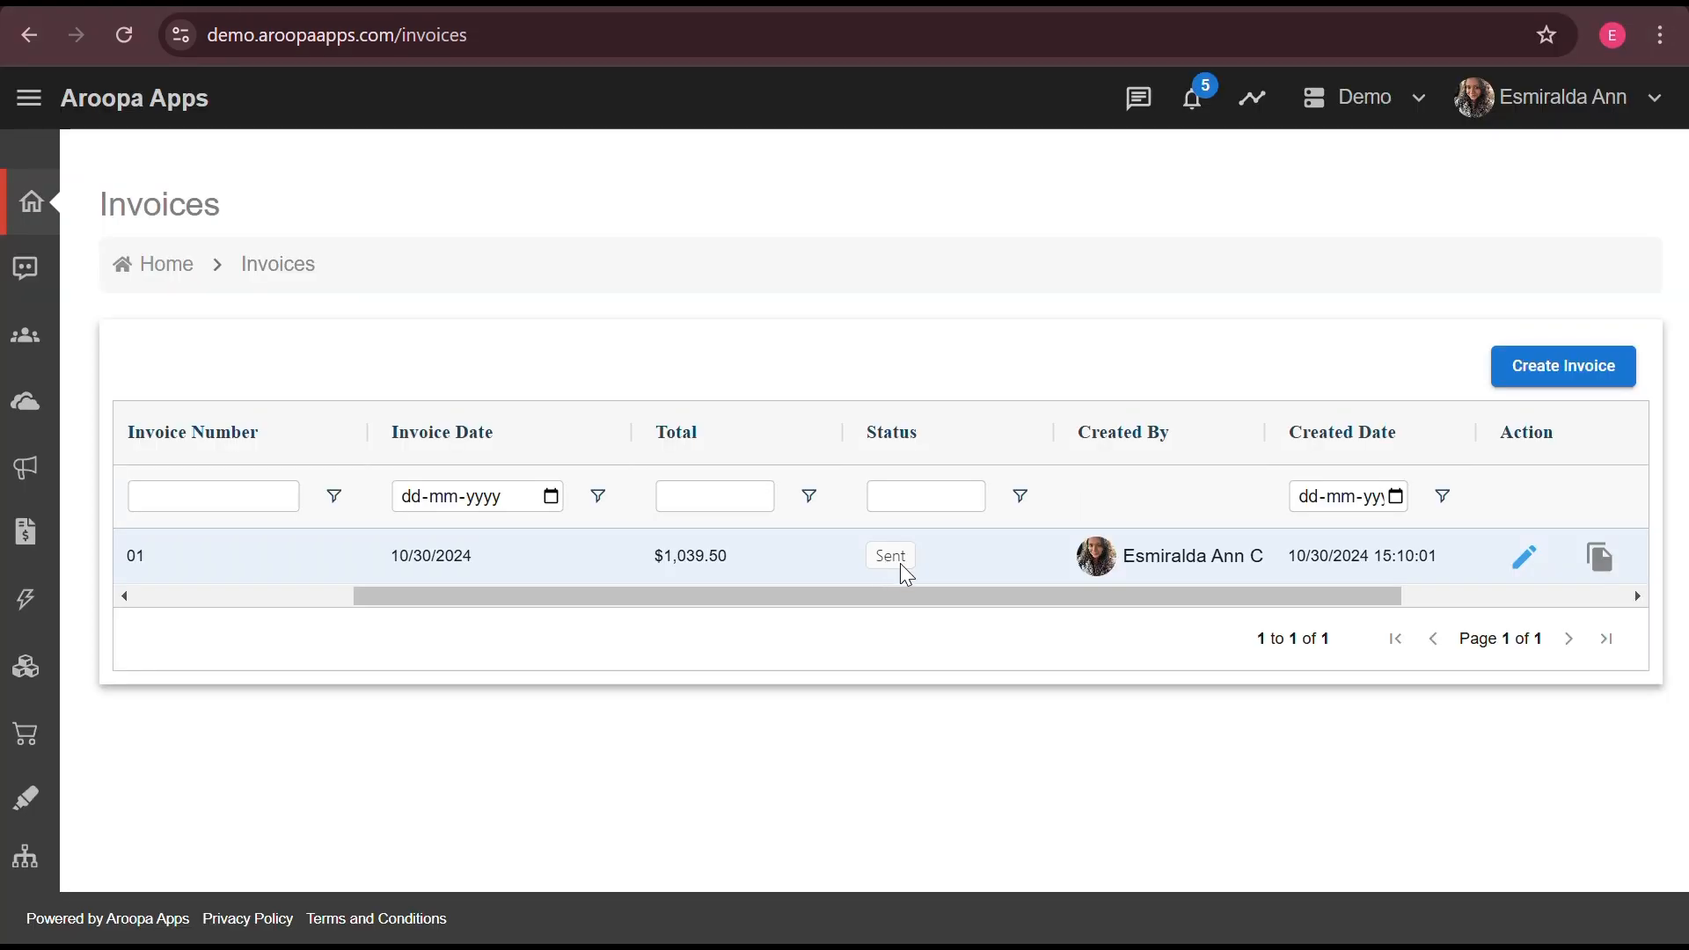
# - Record a Partially Paid payment of 550 on invoice 01 and confirm the status update
pyautogui.click(1523, 560)
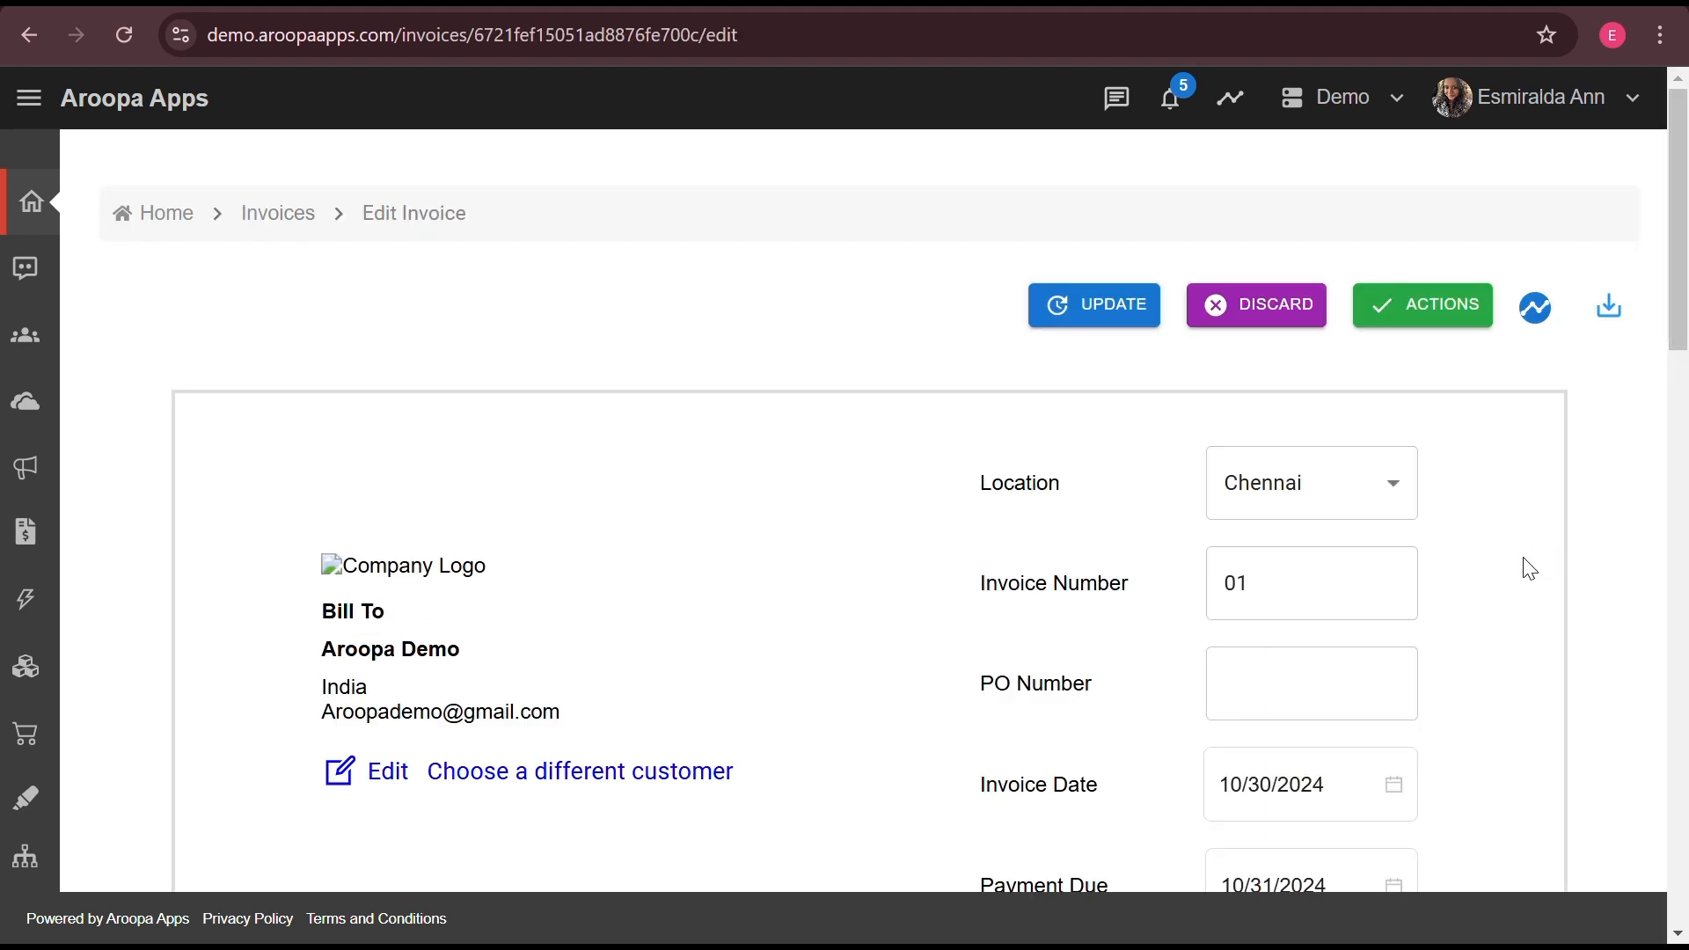
pyautogui.click(1420, 314)
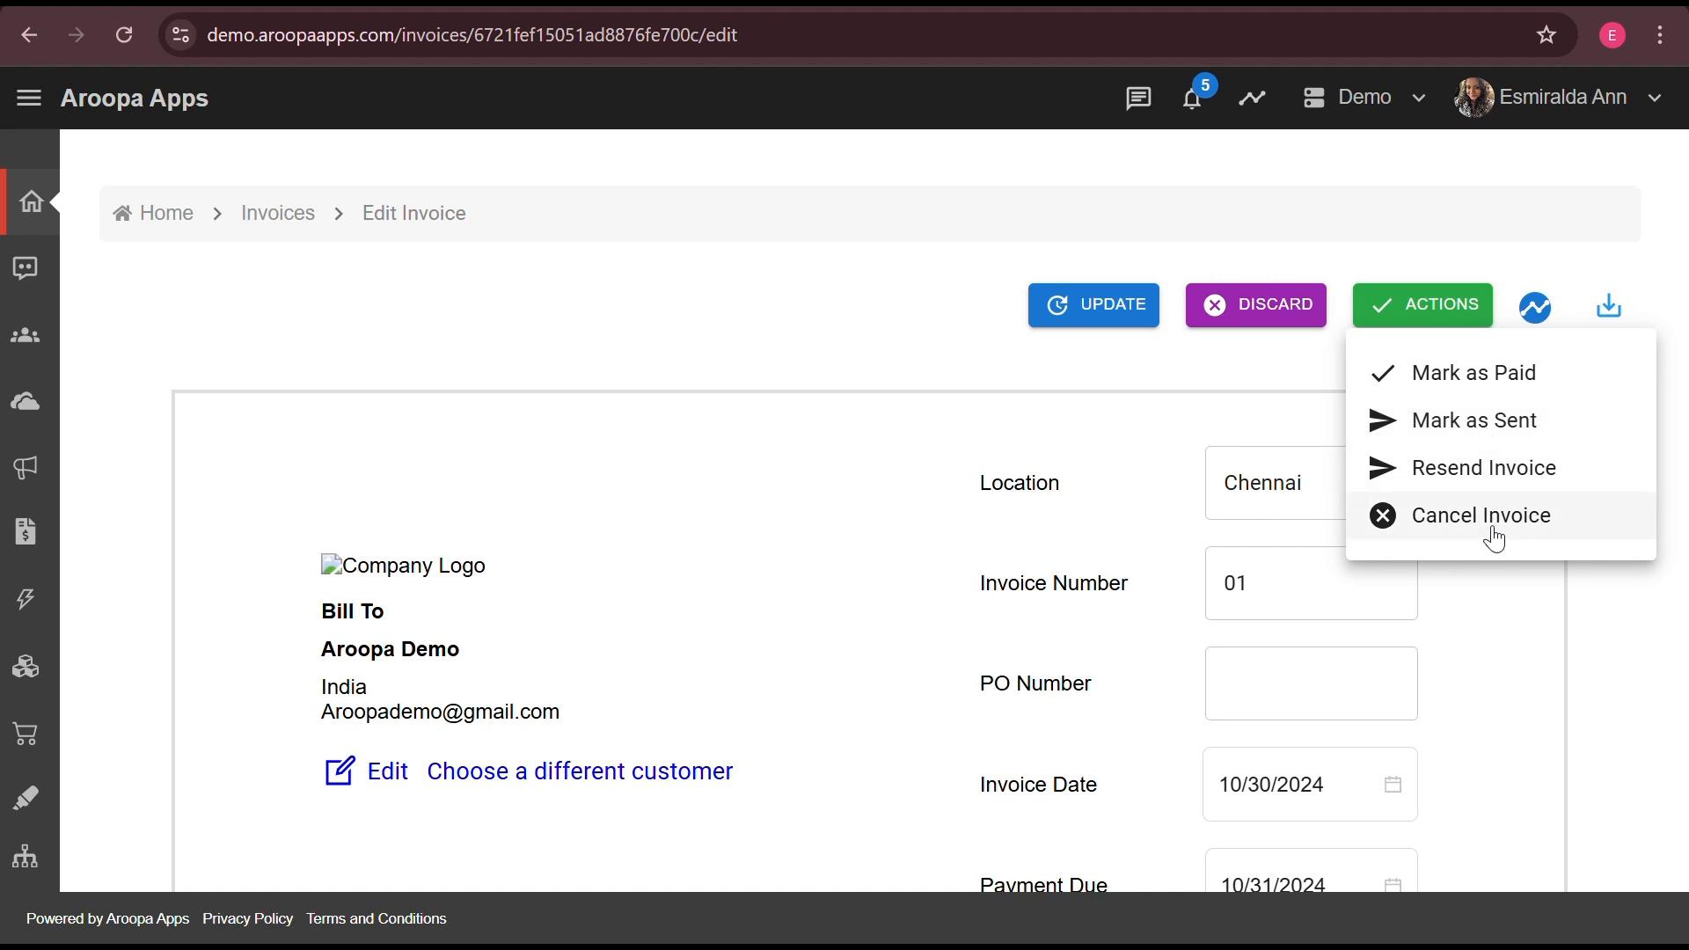
pyautogui.click(1503, 378)
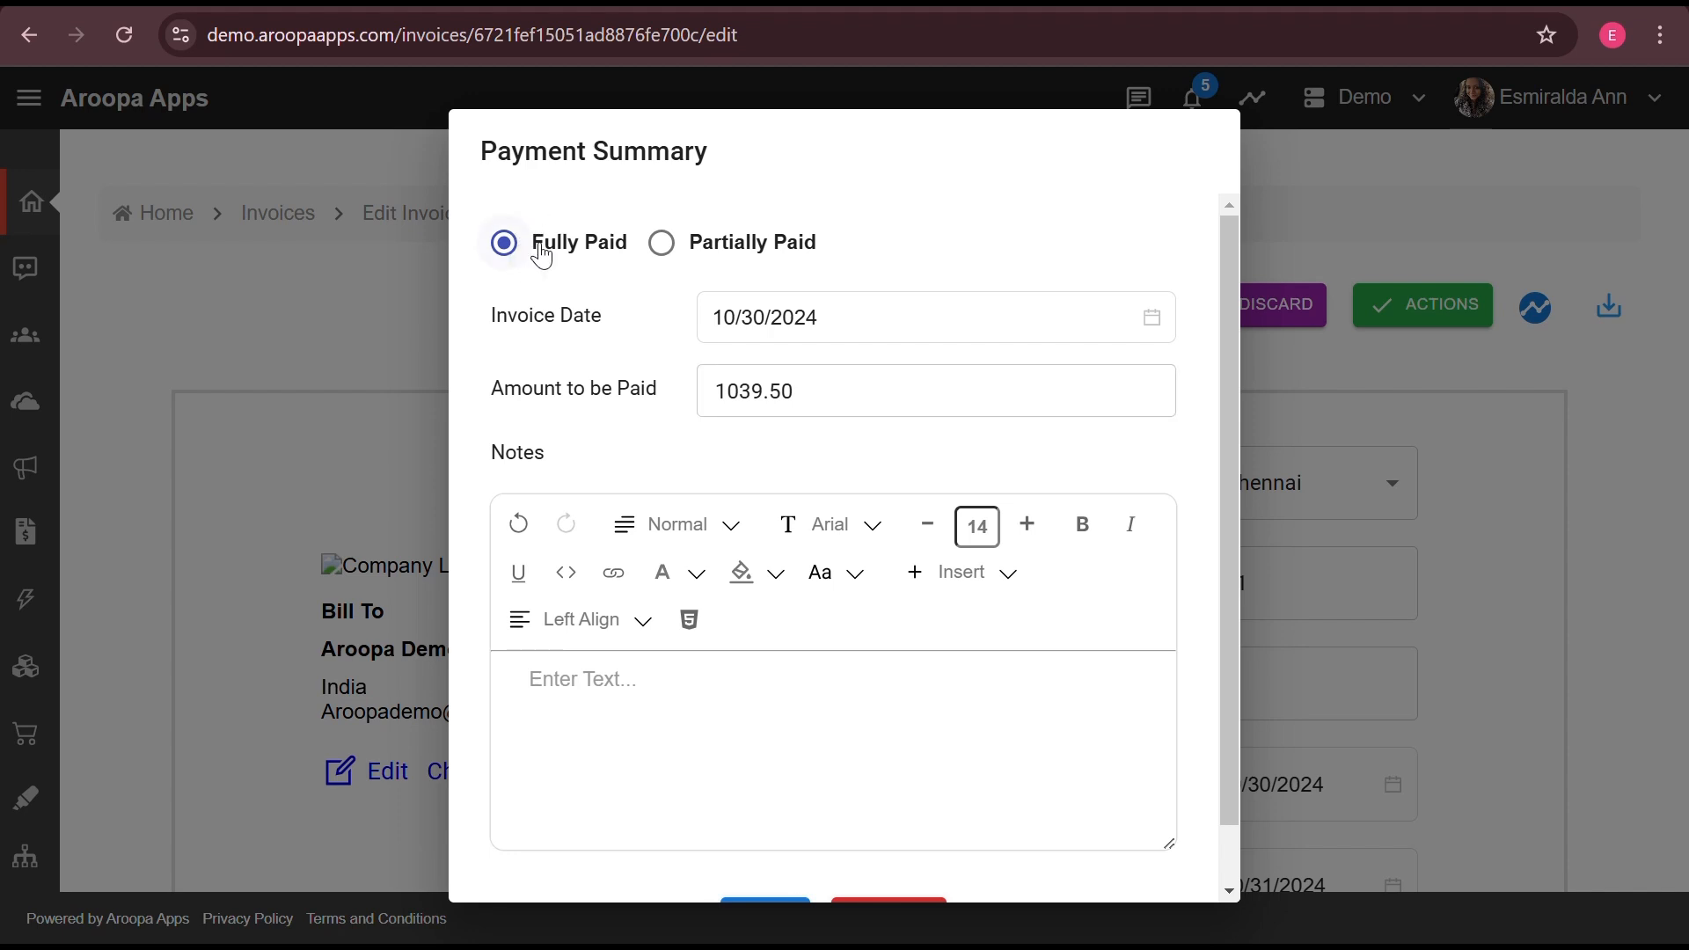
pyautogui.click(731, 261)
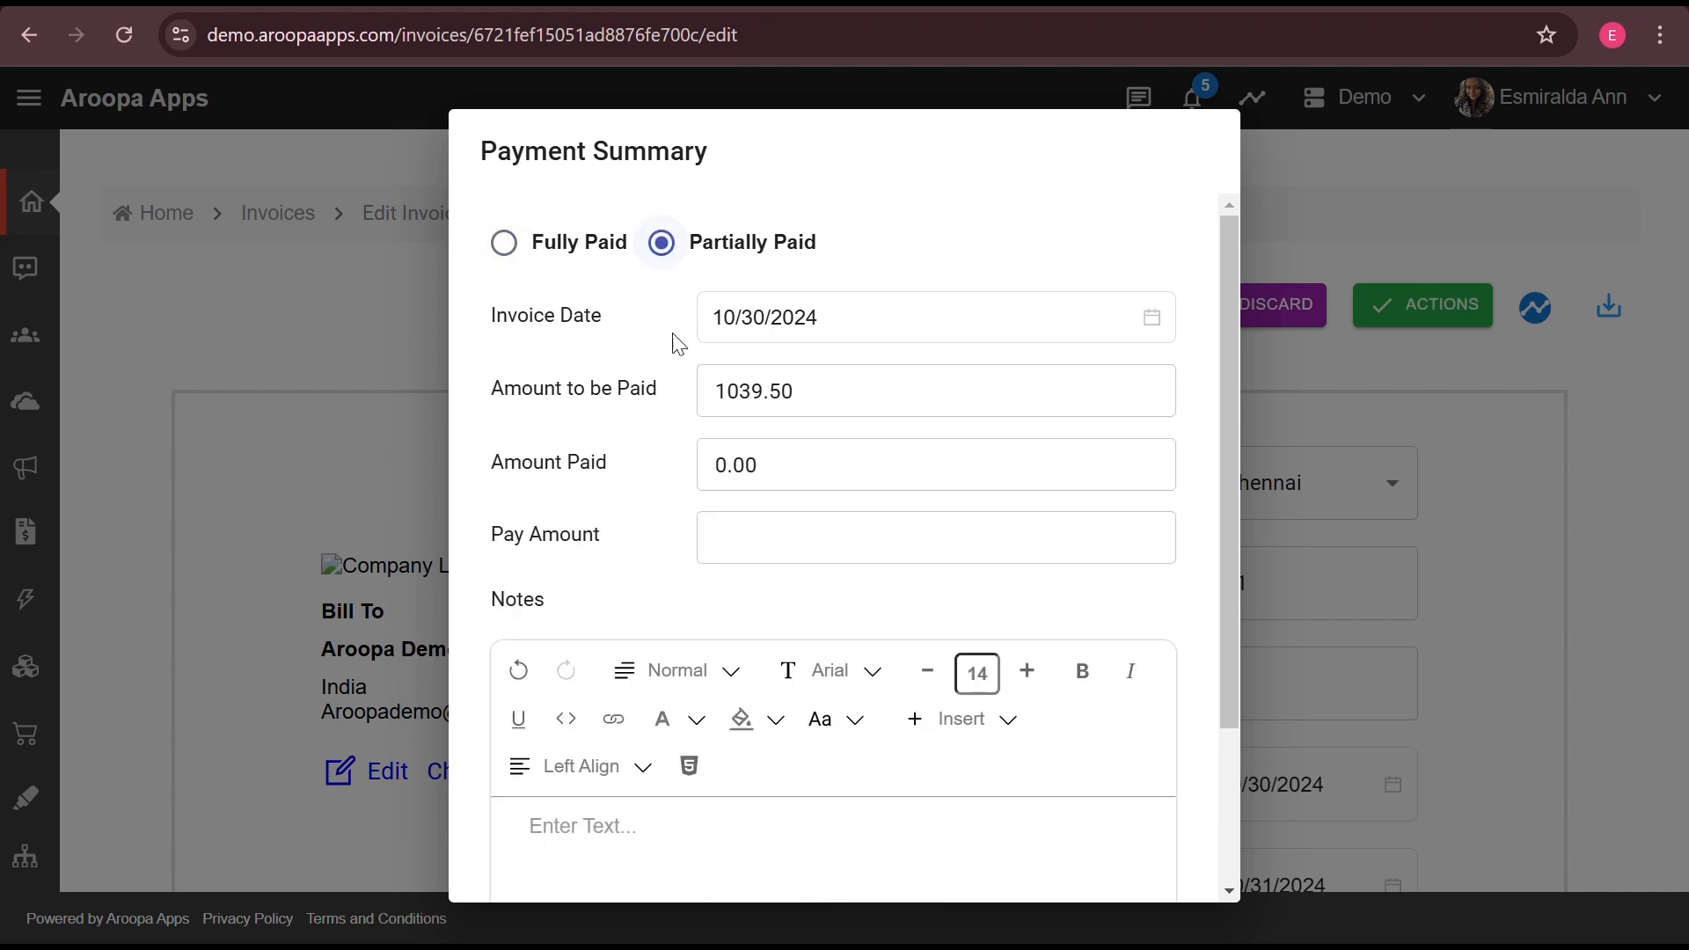
pyautogui.click(792, 536)
pyautogui.write('550')
pyautogui.scroll(-3, 795, 611)
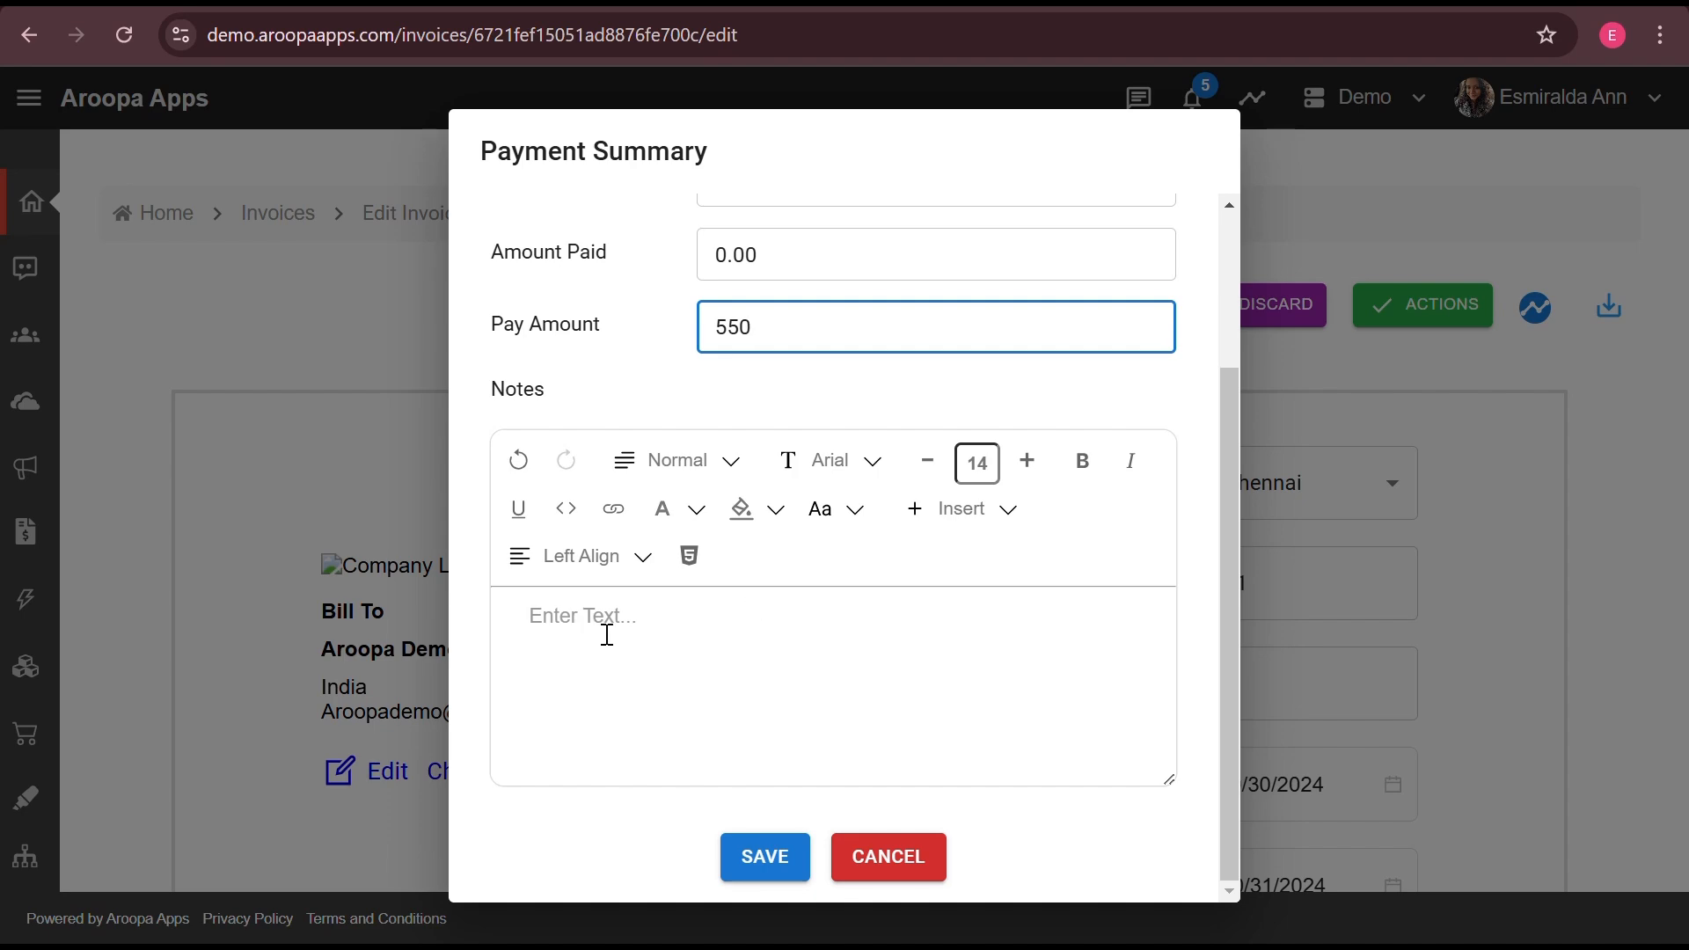
pyautogui.click(758, 864)
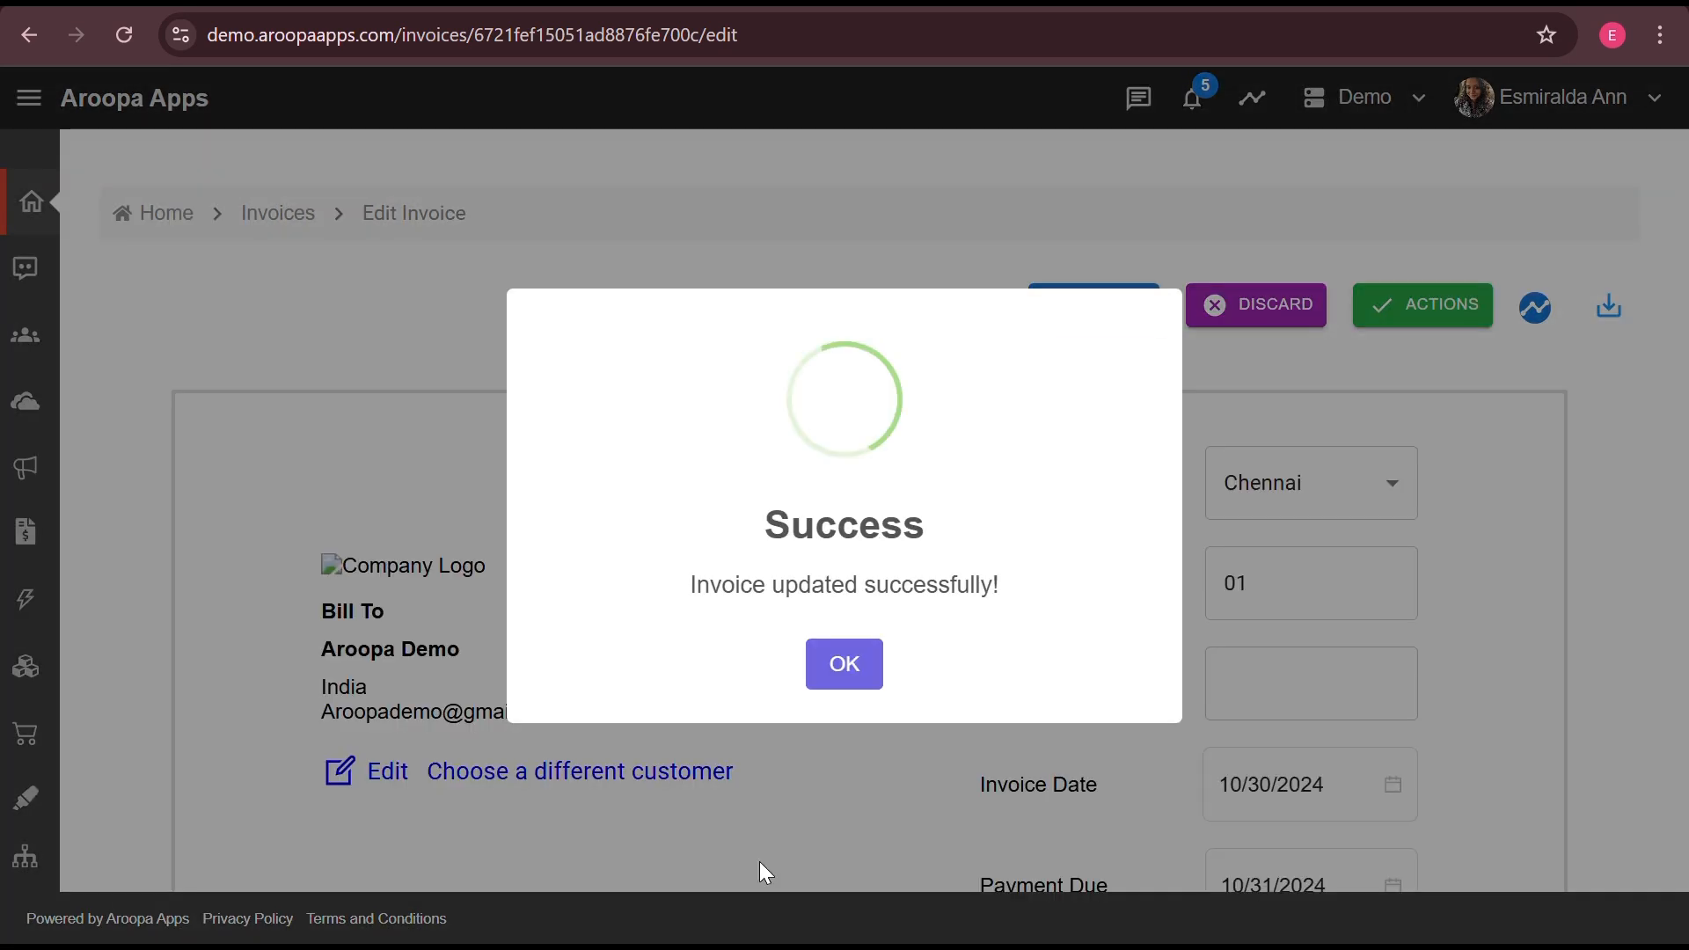
pyautogui.click(858, 664)
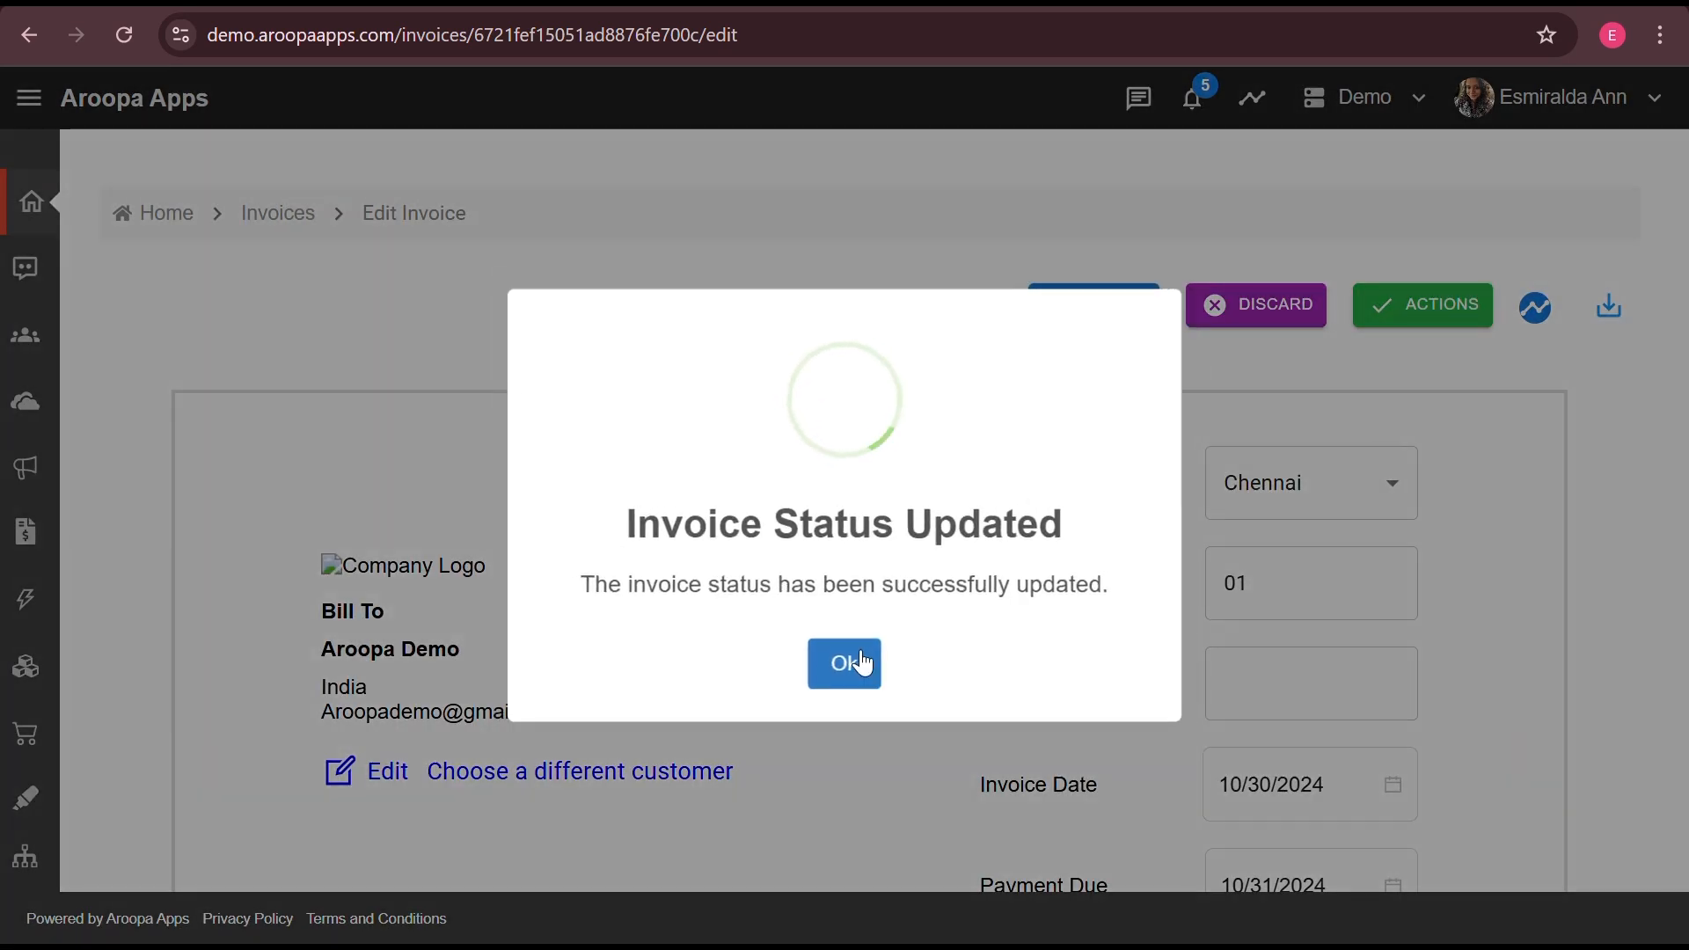
pyautogui.click(861, 662)
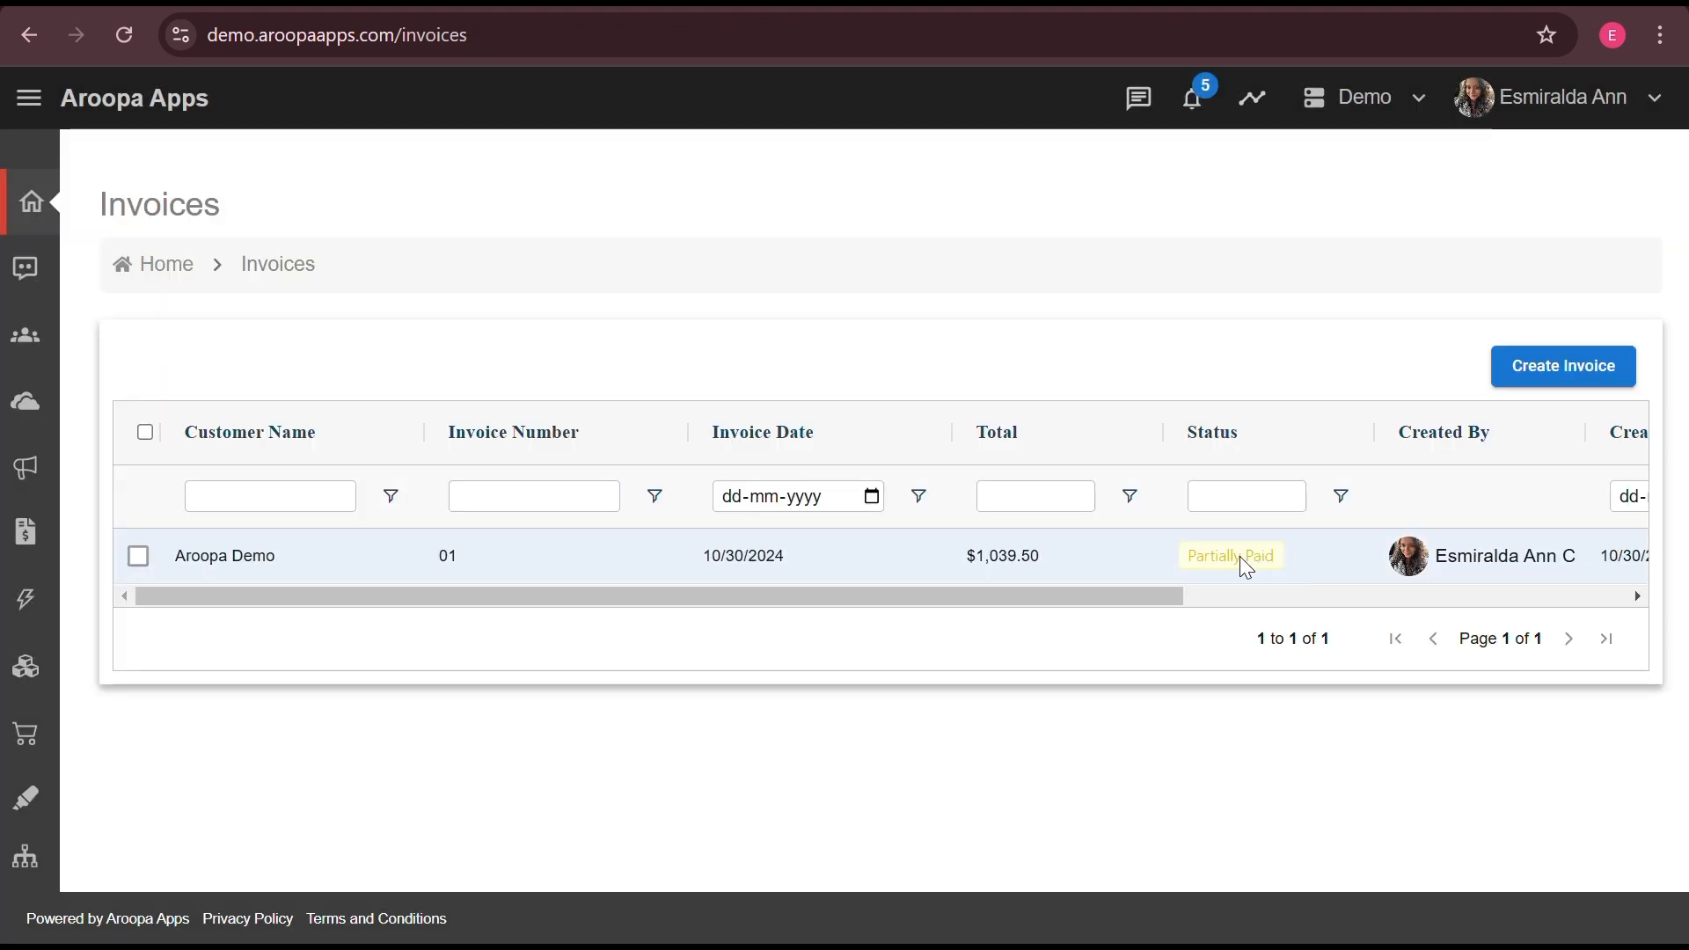
# - Verify invoice 01 shows Partially Paid and reopen its Payment Summary with 489.50 remaining
pyautogui.hscroll(3, 1240, 556)
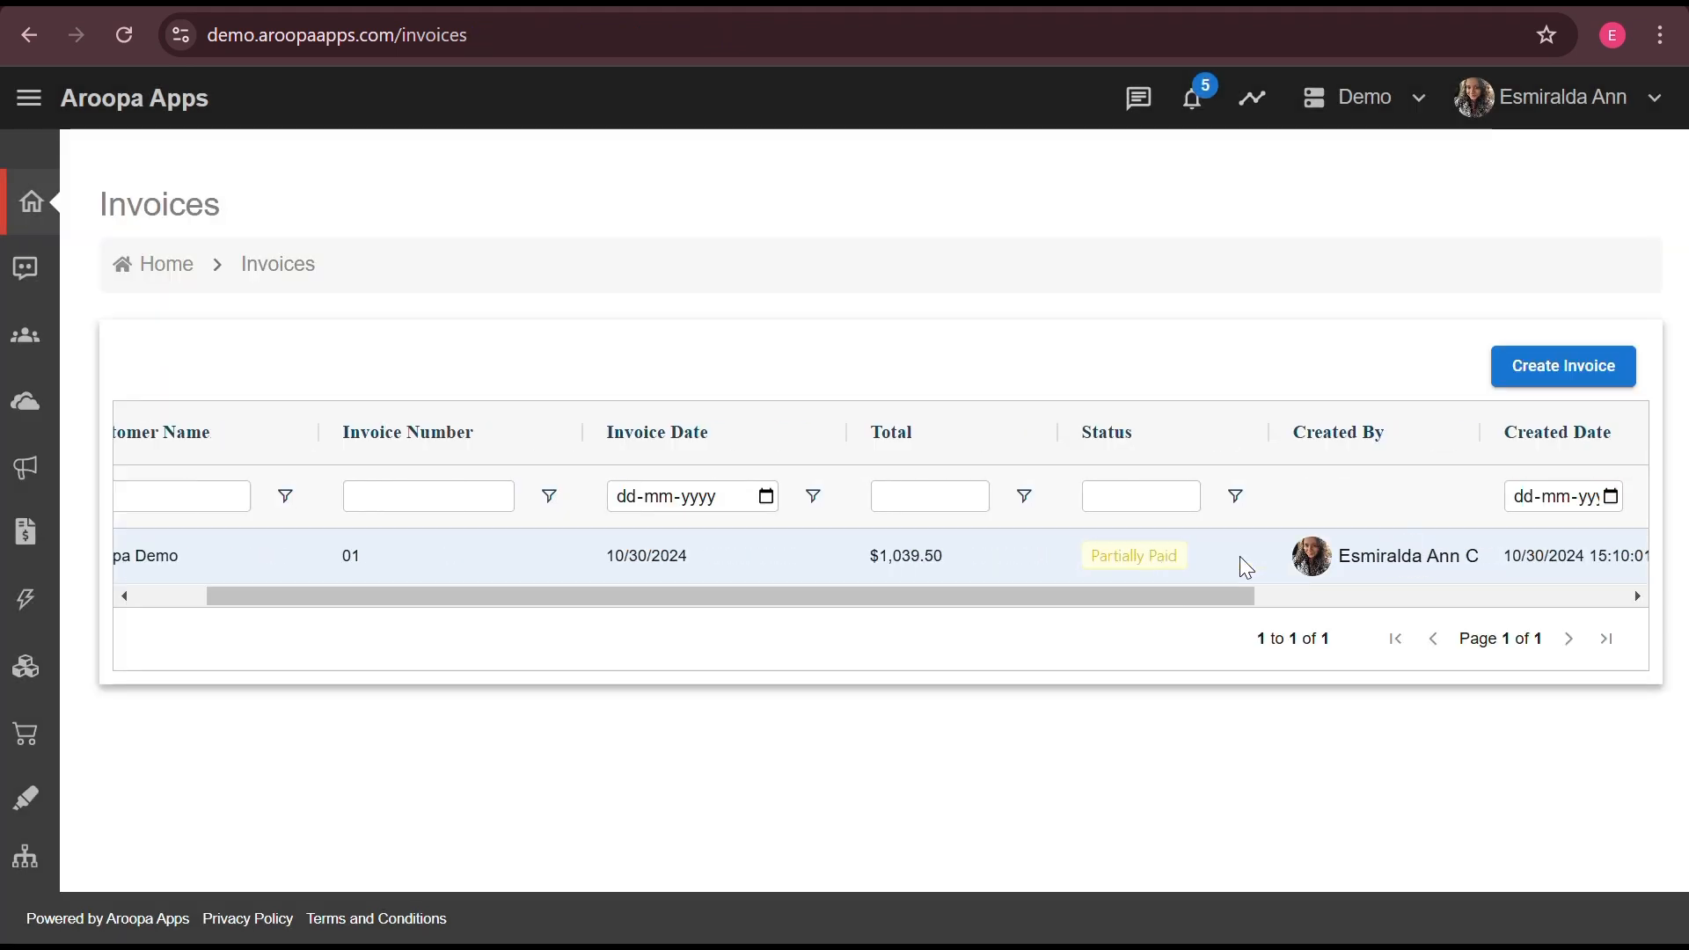
pyautogui.click(1148, 560)
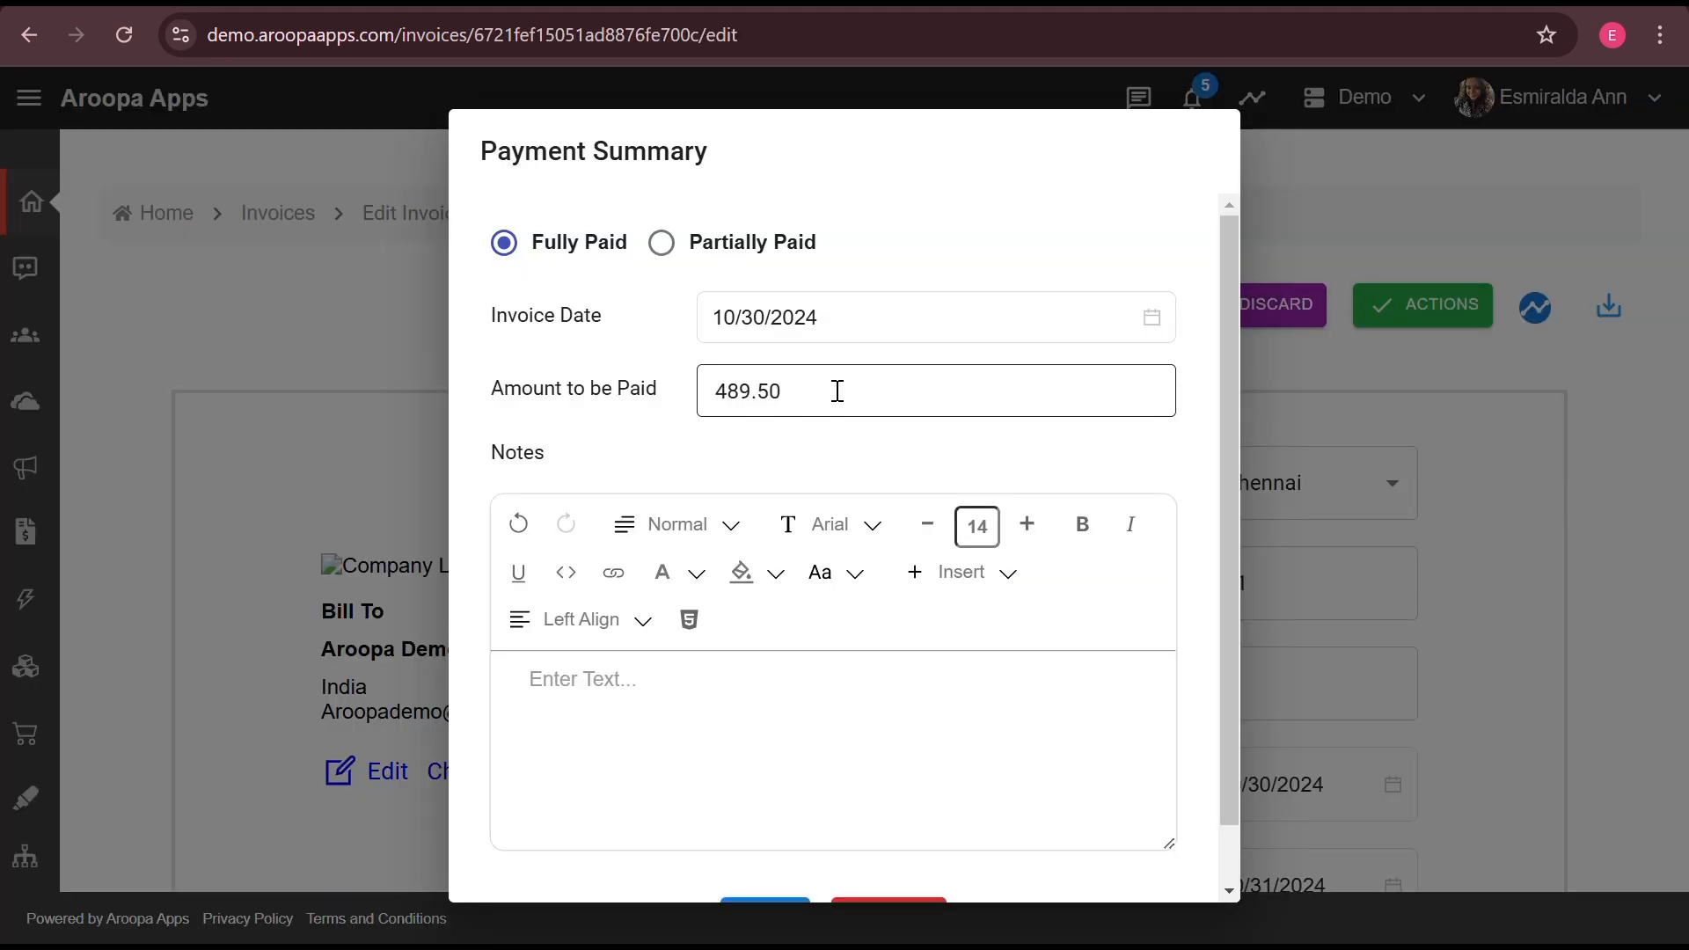